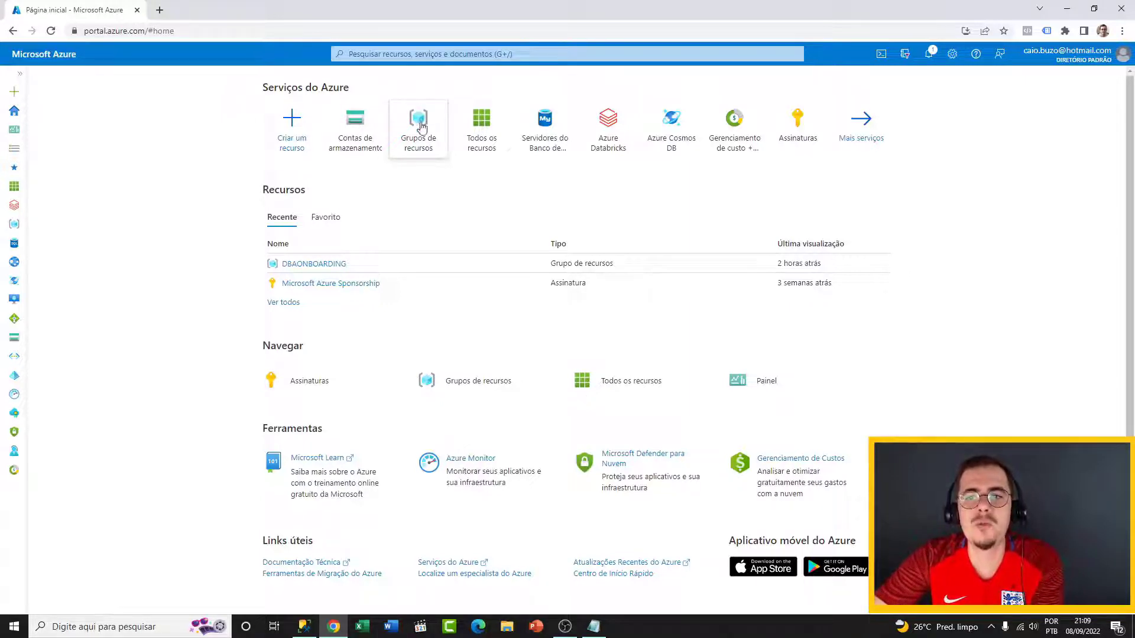
# Search the portal for "GRUPO DE RECU" and open the Grupos de recursos service
pyautogui.click(453, 52)
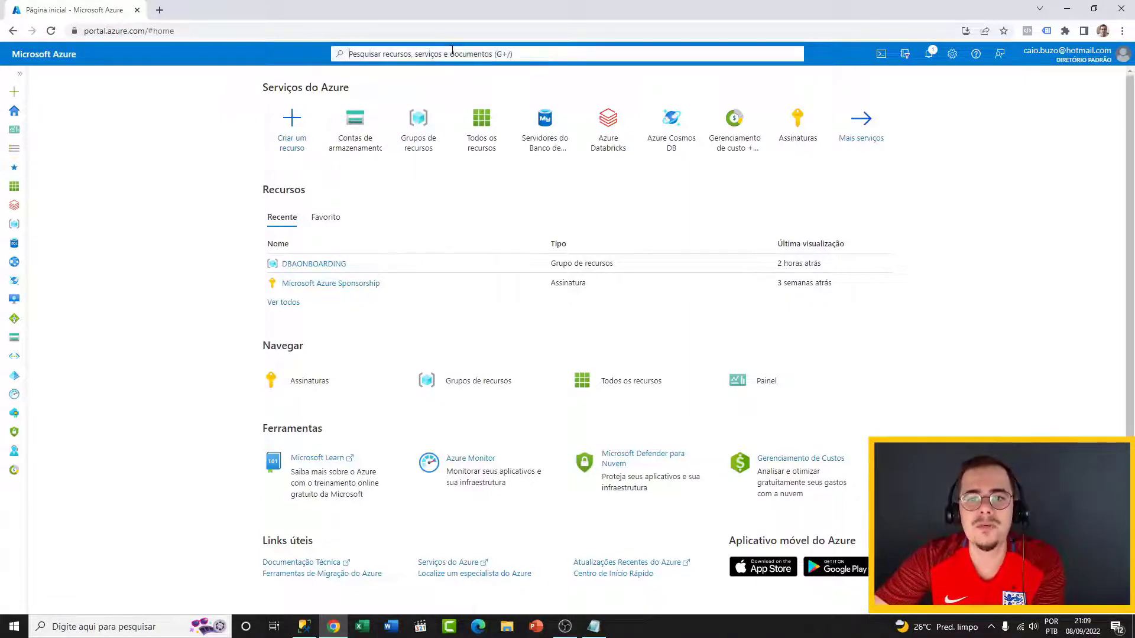
pyautogui.write('GR')
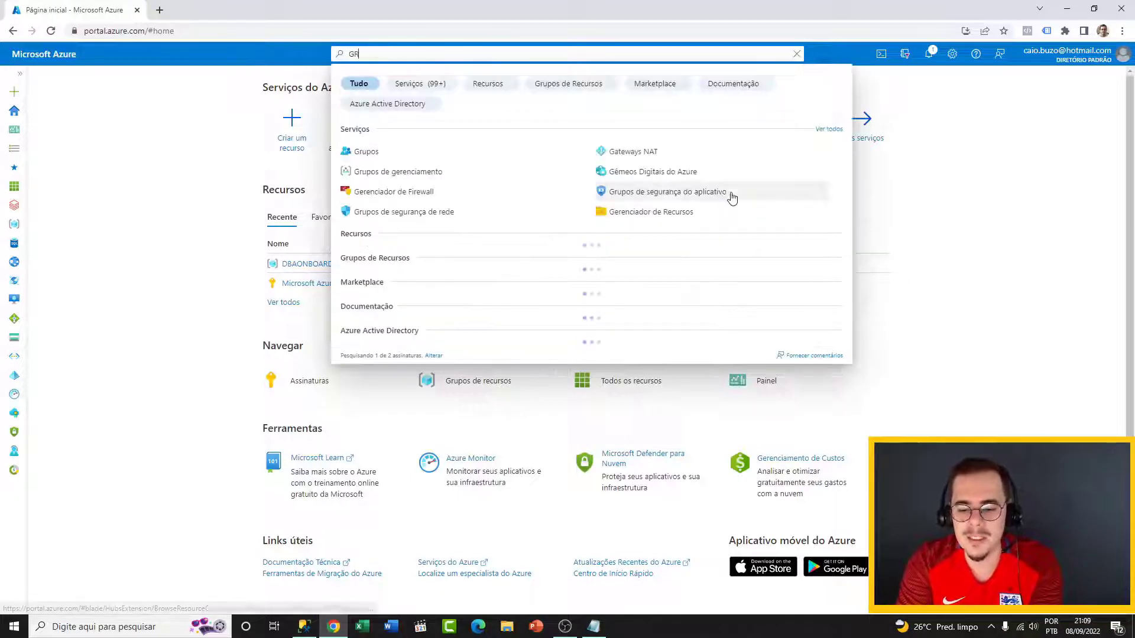
pyautogui.write('UPO DE RECU')
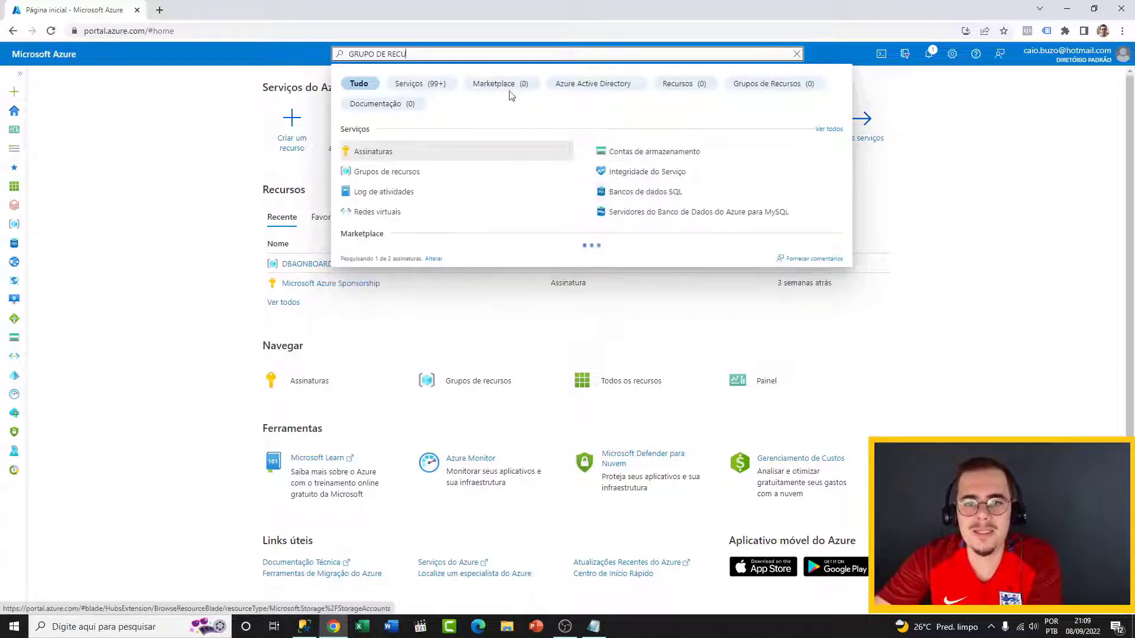
pyautogui.click(383, 173)
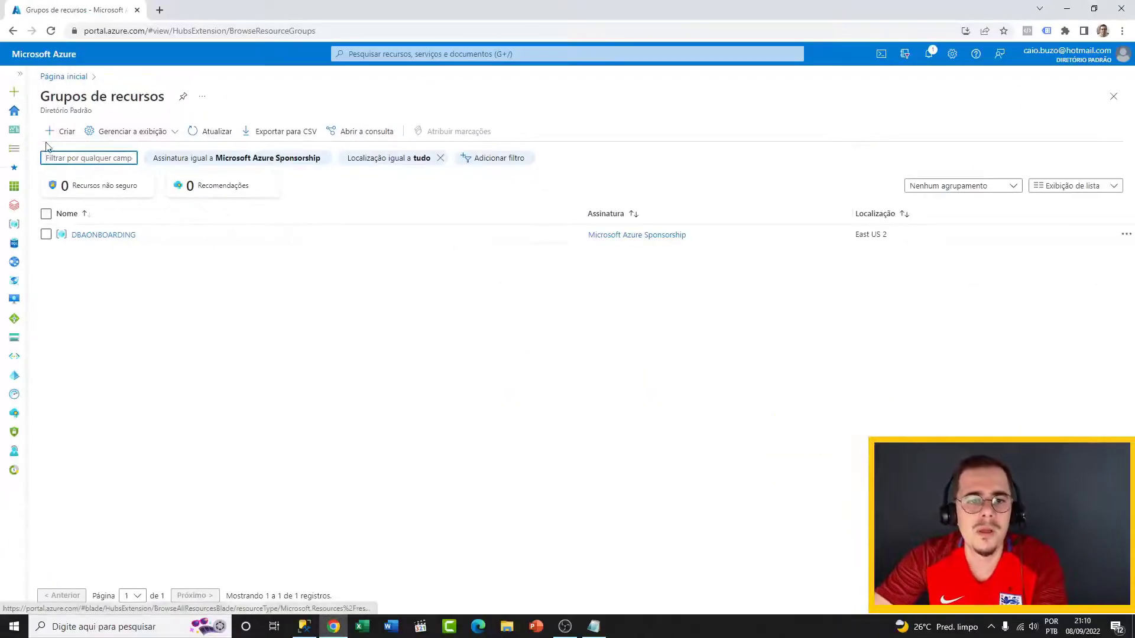
# Start a new resource group under the Microsoft Azure Sponsorship subscription and name it GRPSQLSERVER
pyautogui.click(57, 136)
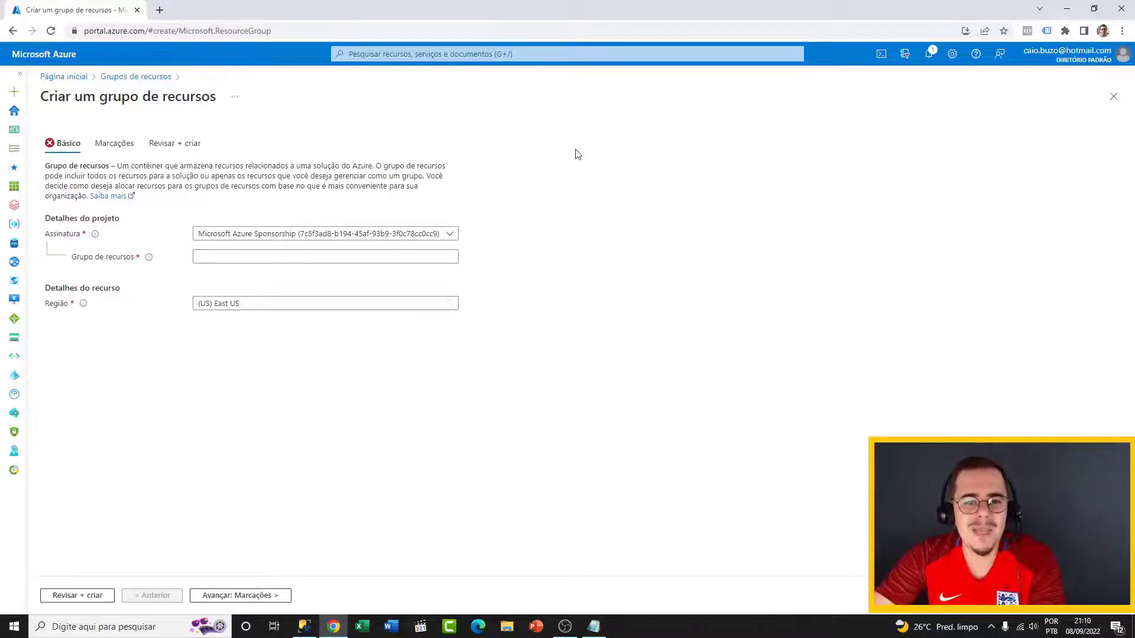
pyautogui.click(275, 256)
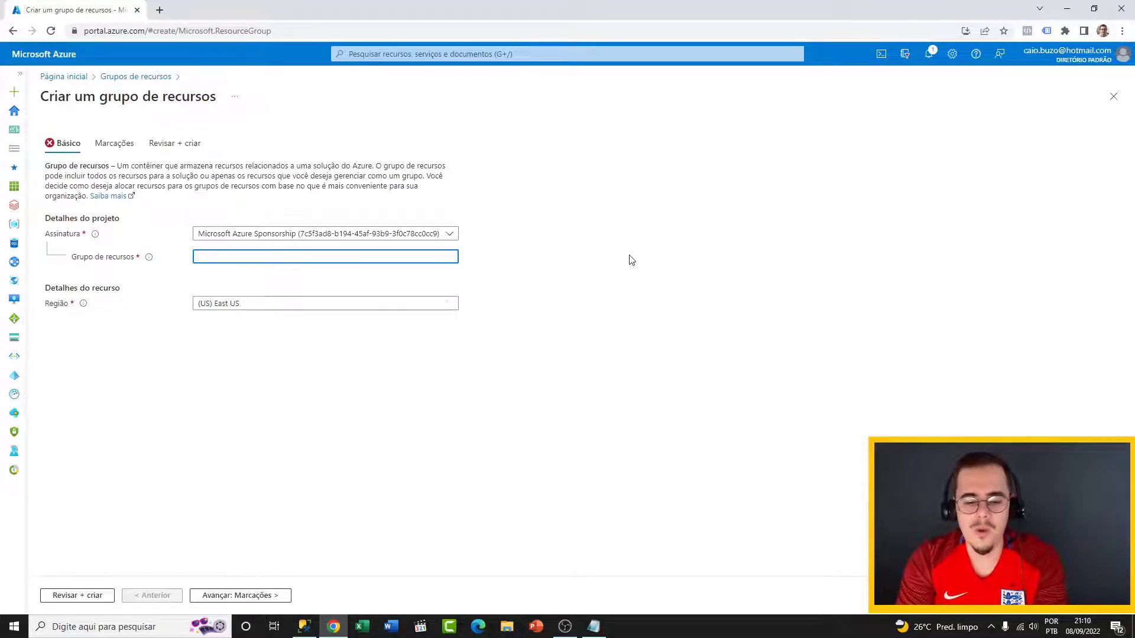
pyautogui.write('GRP')
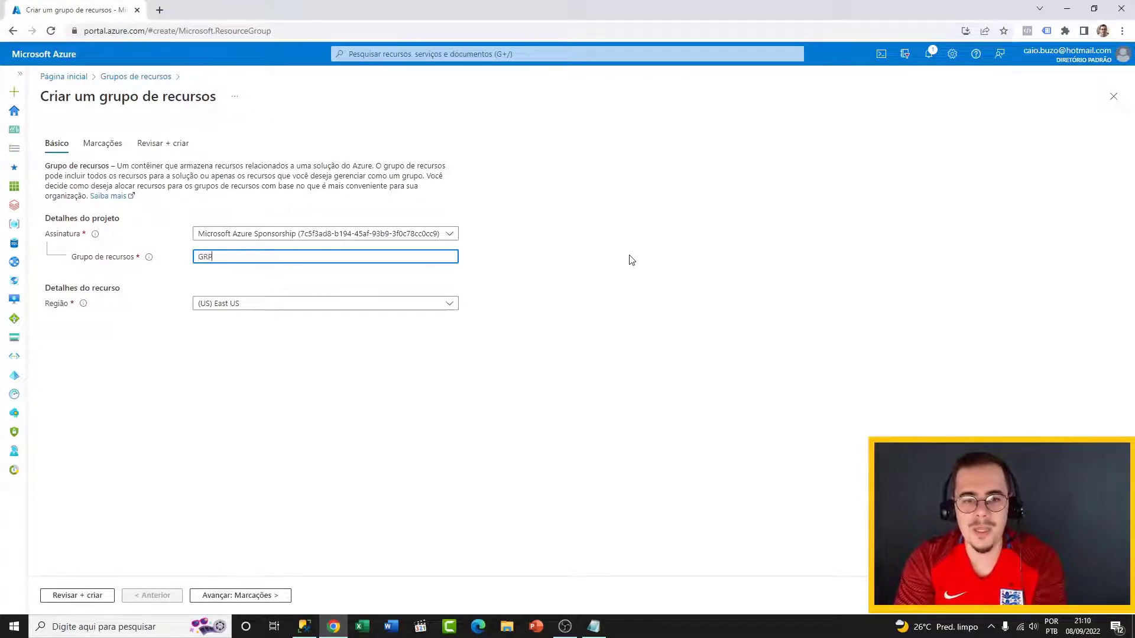
pyautogui.write('SOL')
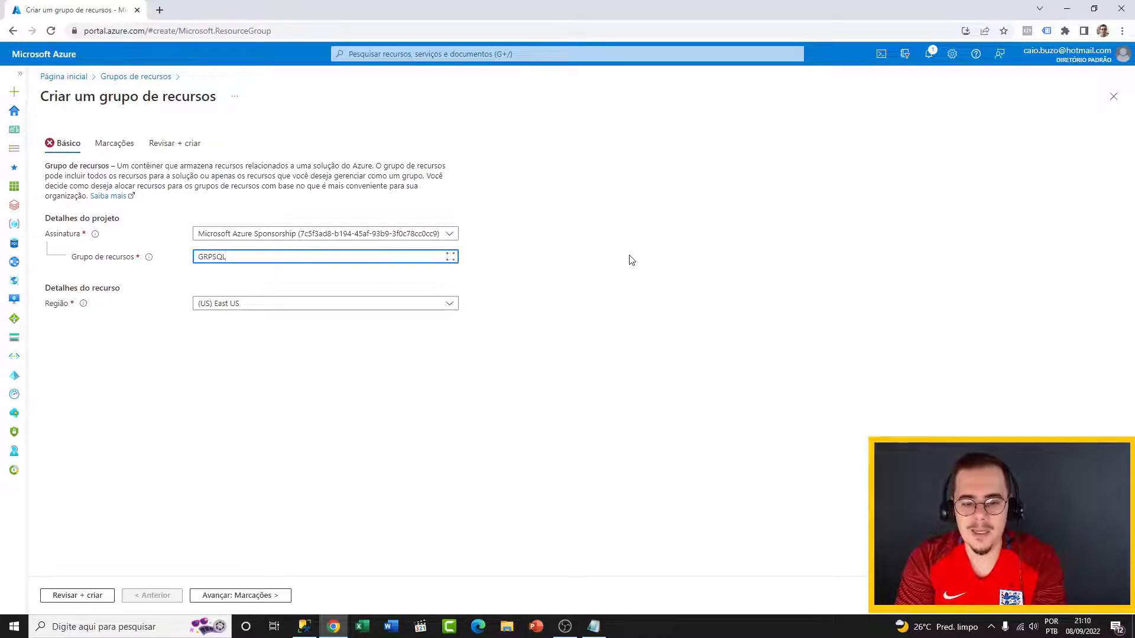
pyautogui.write('SERVER')
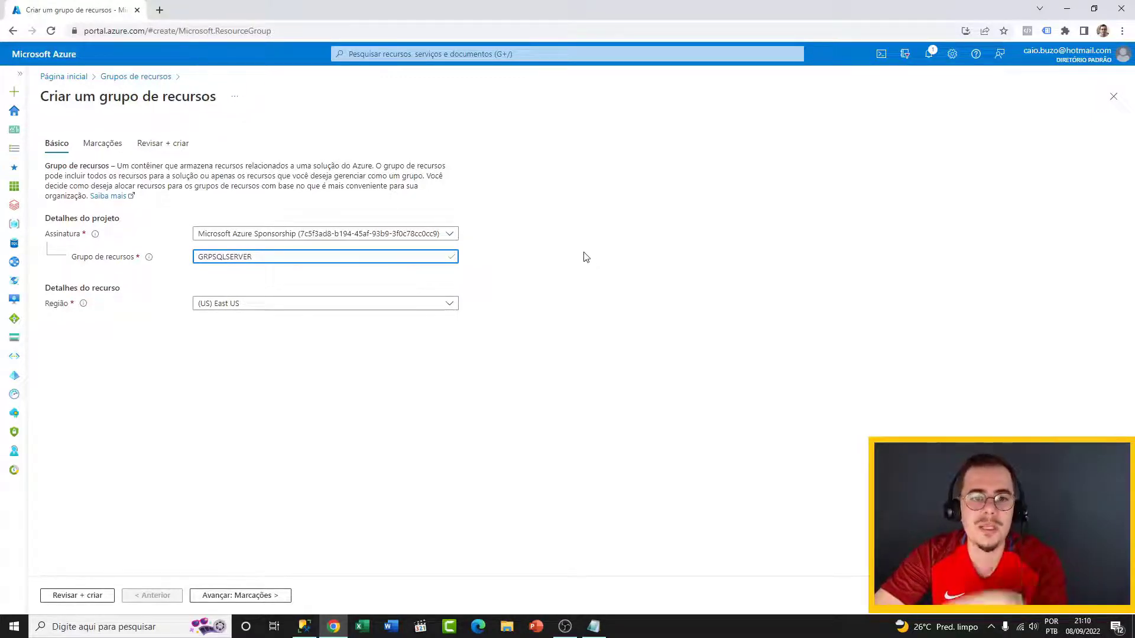
pyautogui.click(569, 255)
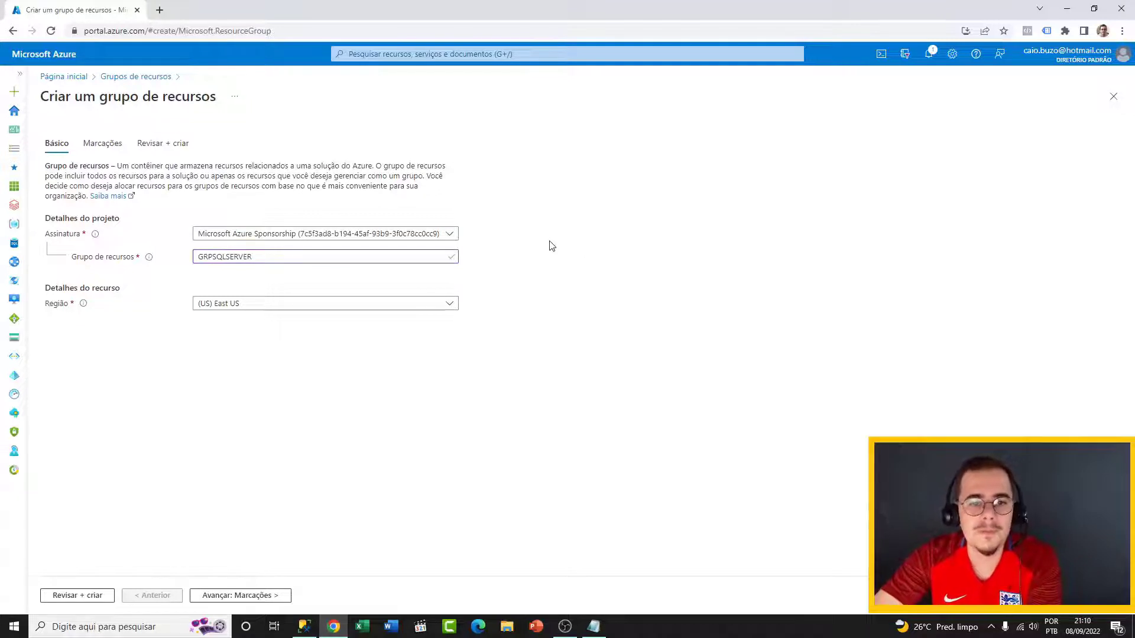
# Set the resource group's region to (US) East US 2, and review and create the group
pyautogui.click(304, 309)
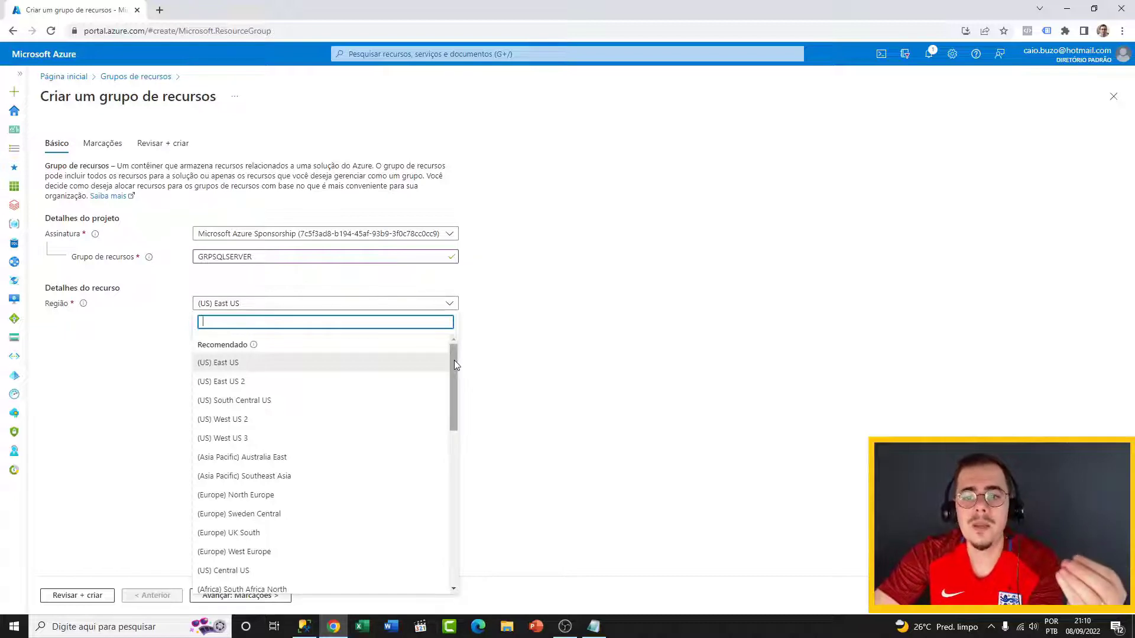
pyautogui.moveTo(454, 360); pyautogui.dragTo(454, 364)
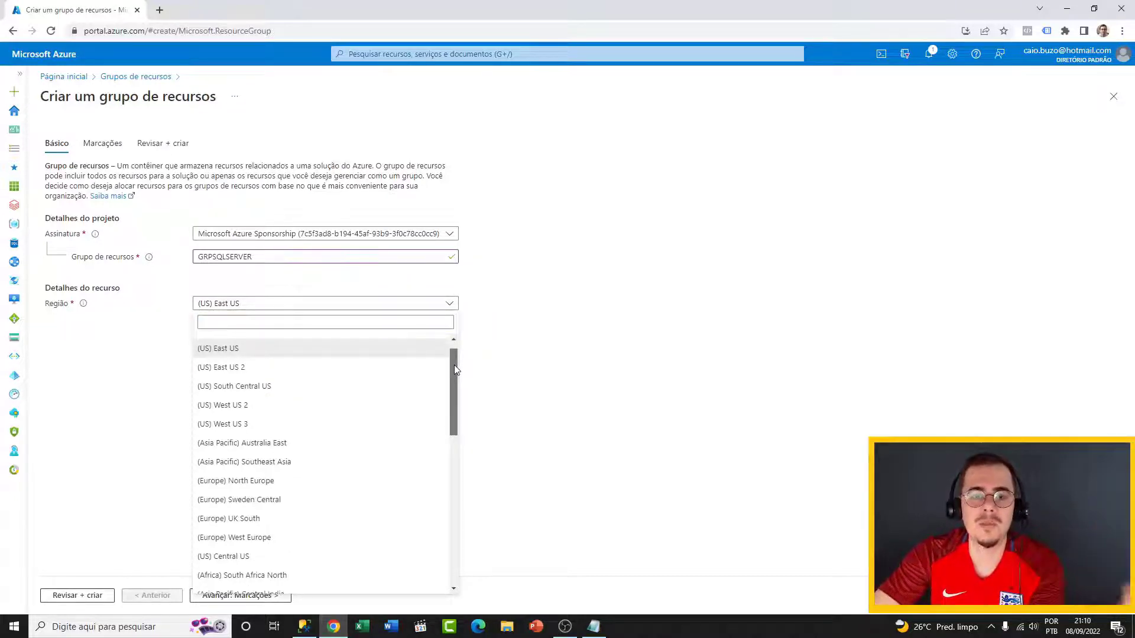
pyautogui.moveTo(454, 364)
pyautogui.mouseDown()
pyautogui.moveTo(456, 373)
pyautogui.moveTo(463, 349)
pyautogui.mouseUp()
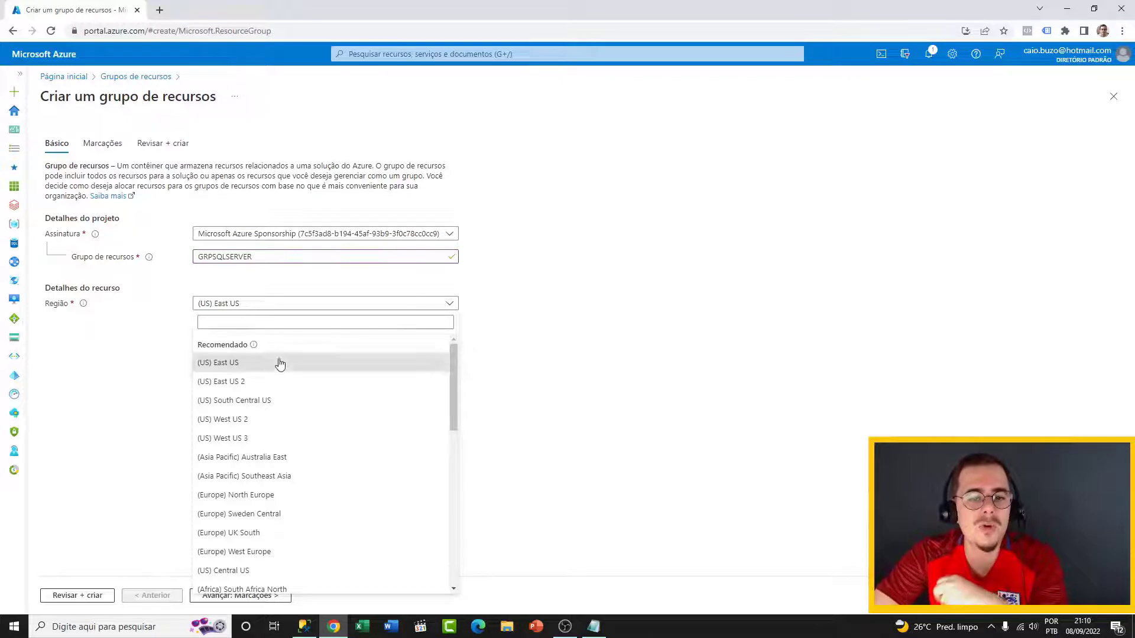
pyautogui.click(256, 388)
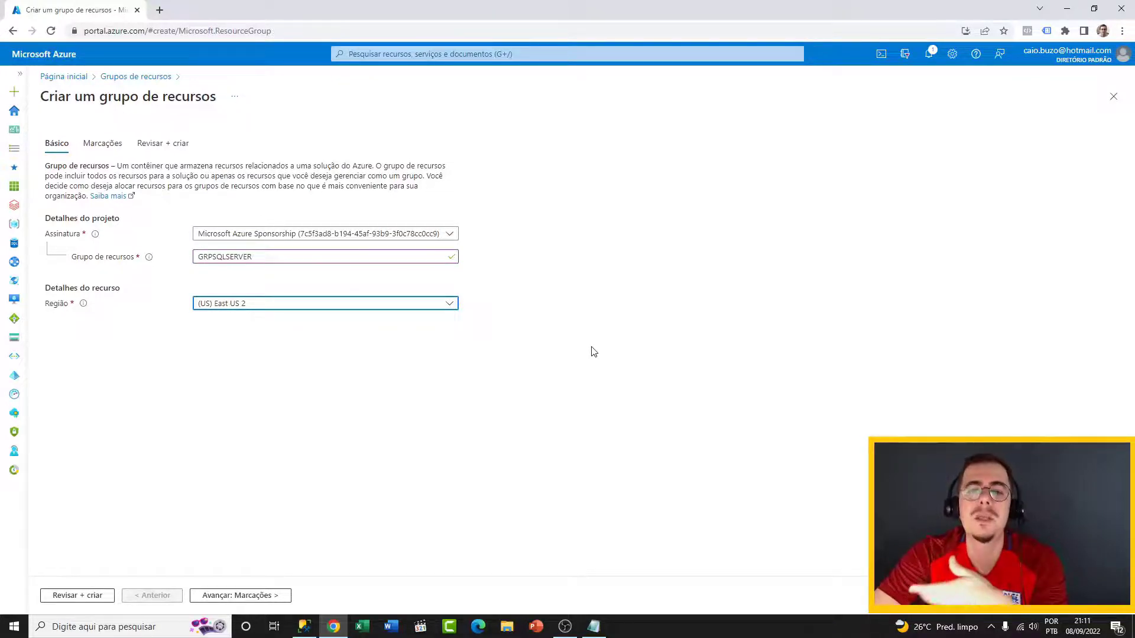
pyautogui.click(621, 309)
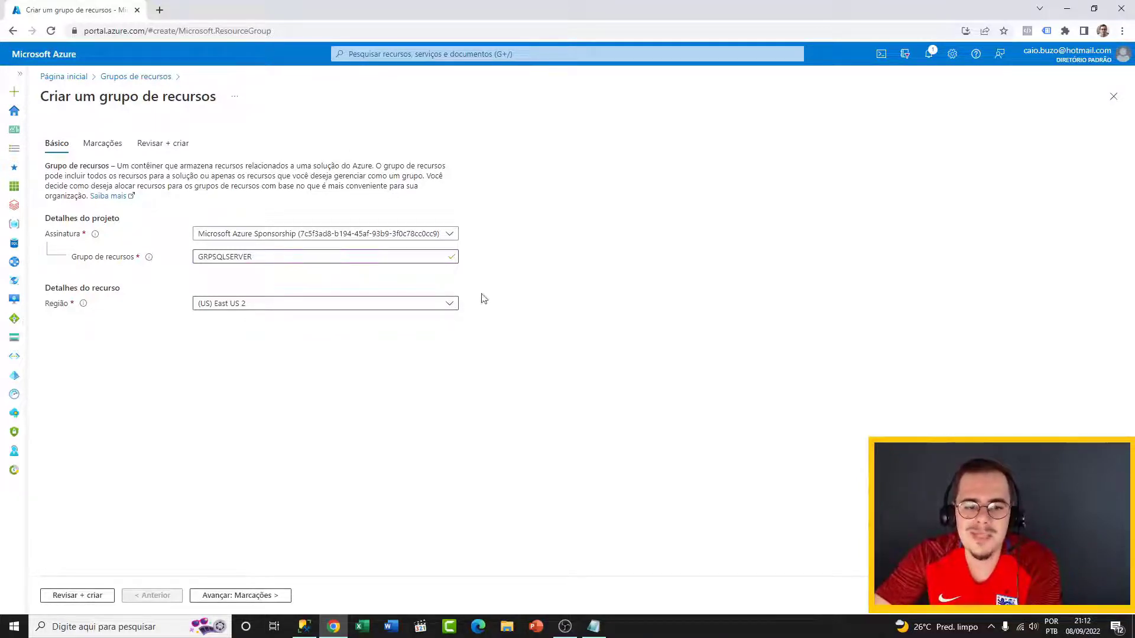
pyautogui.click(89, 597)
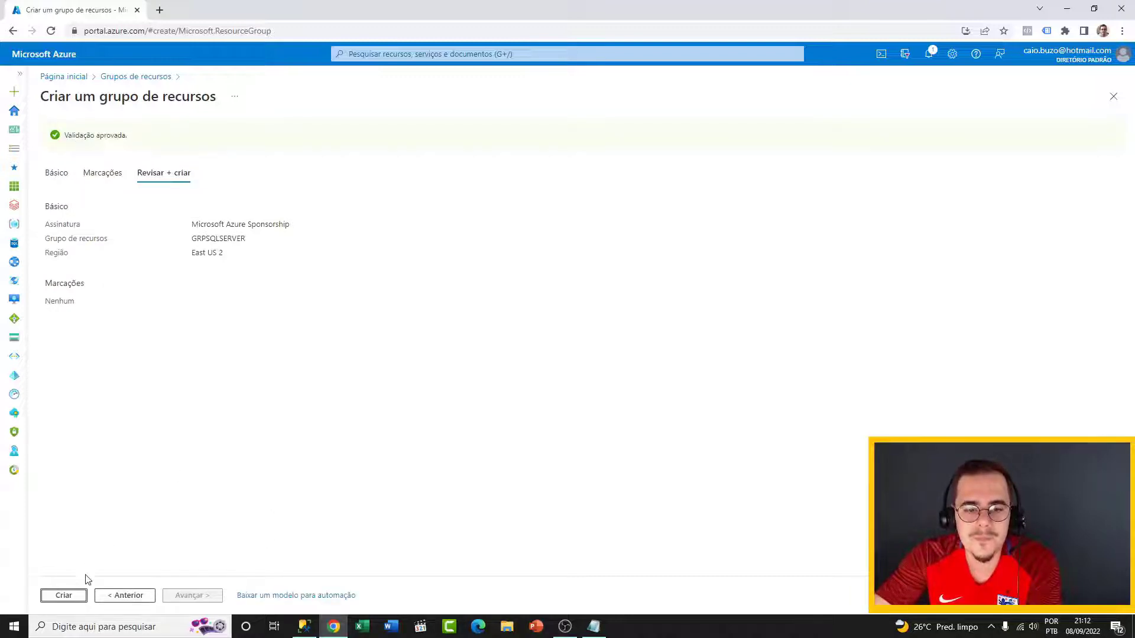
pyautogui.click(64, 596)
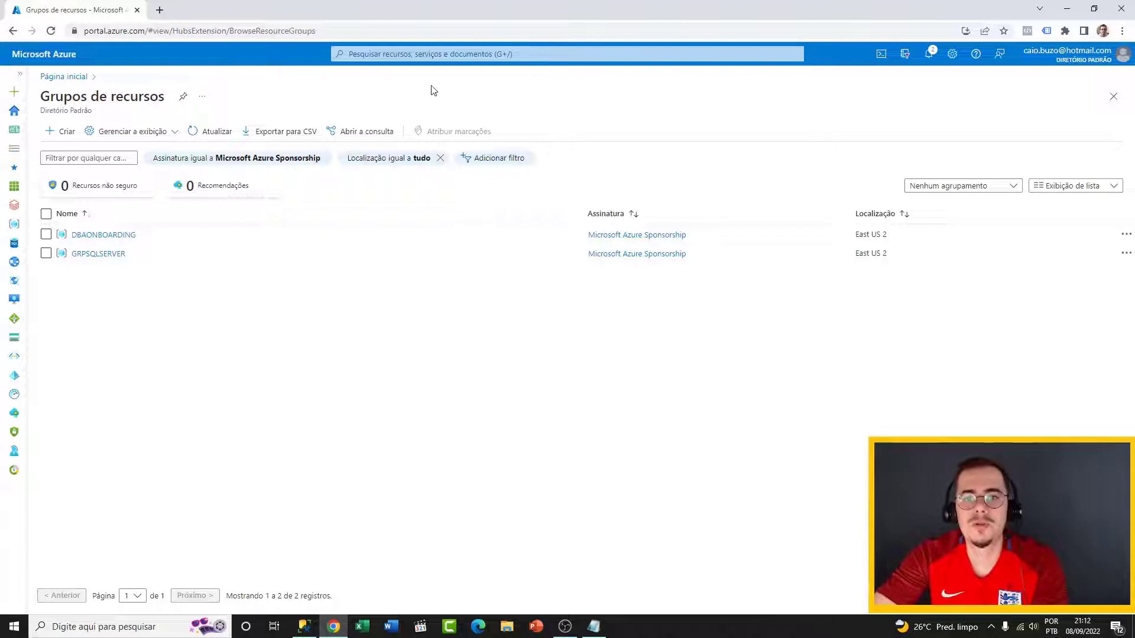
# Search the portal for storage accounts ("CONTA DE AMRM") and open the Contas de armazenamento service
pyautogui.click(425, 53)
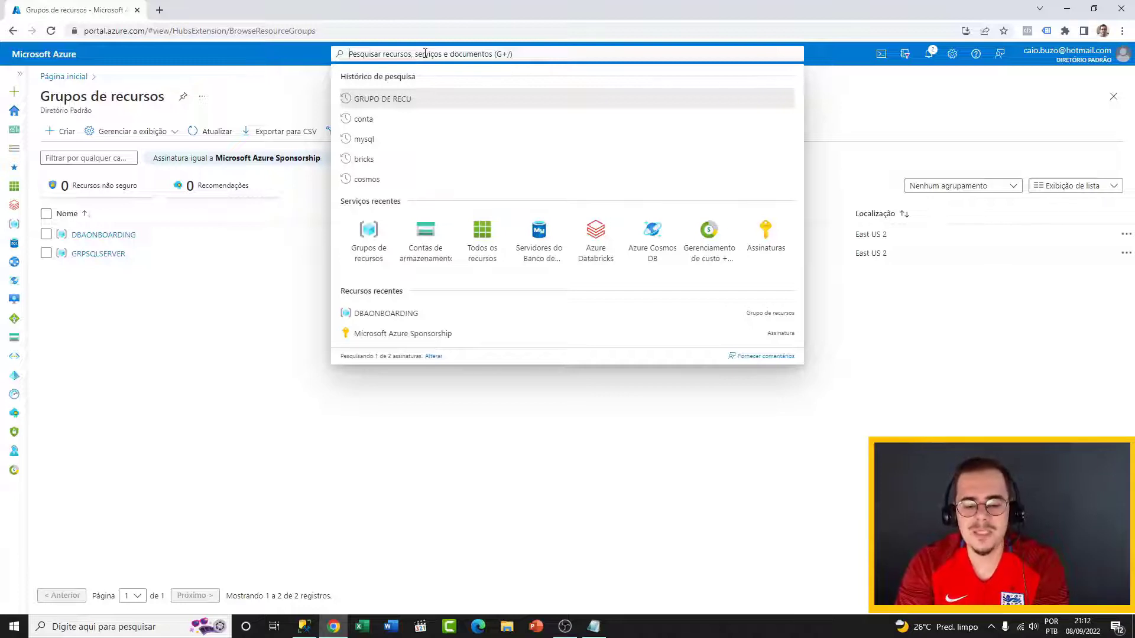
pyautogui.write('CON')
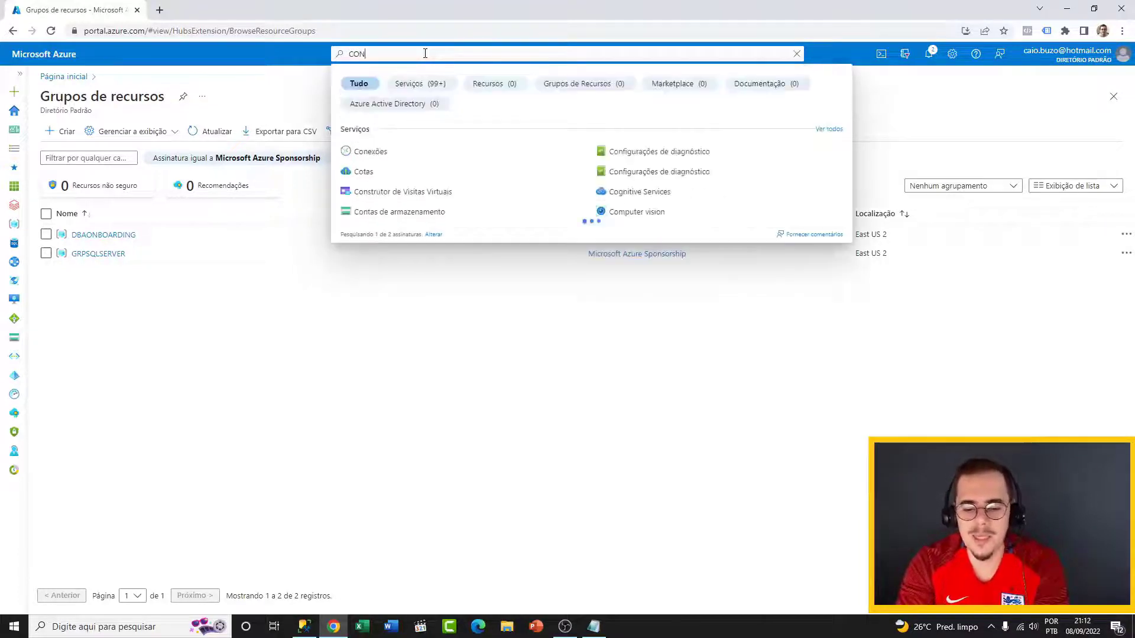
pyautogui.write('TA DE AMA')
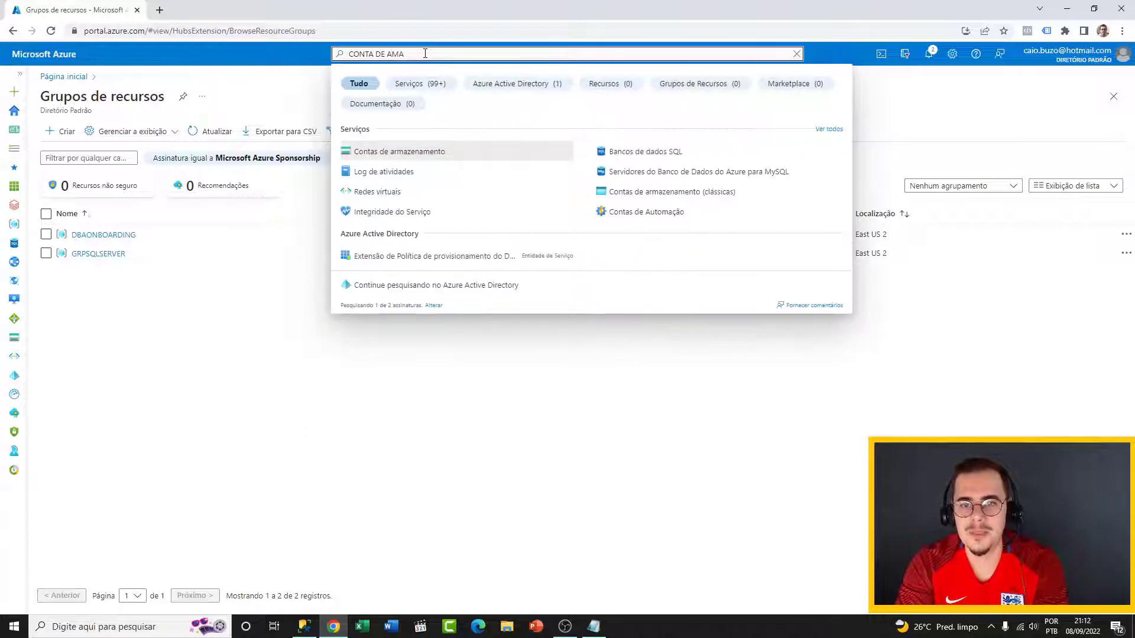
pyautogui.press('BackSpace')
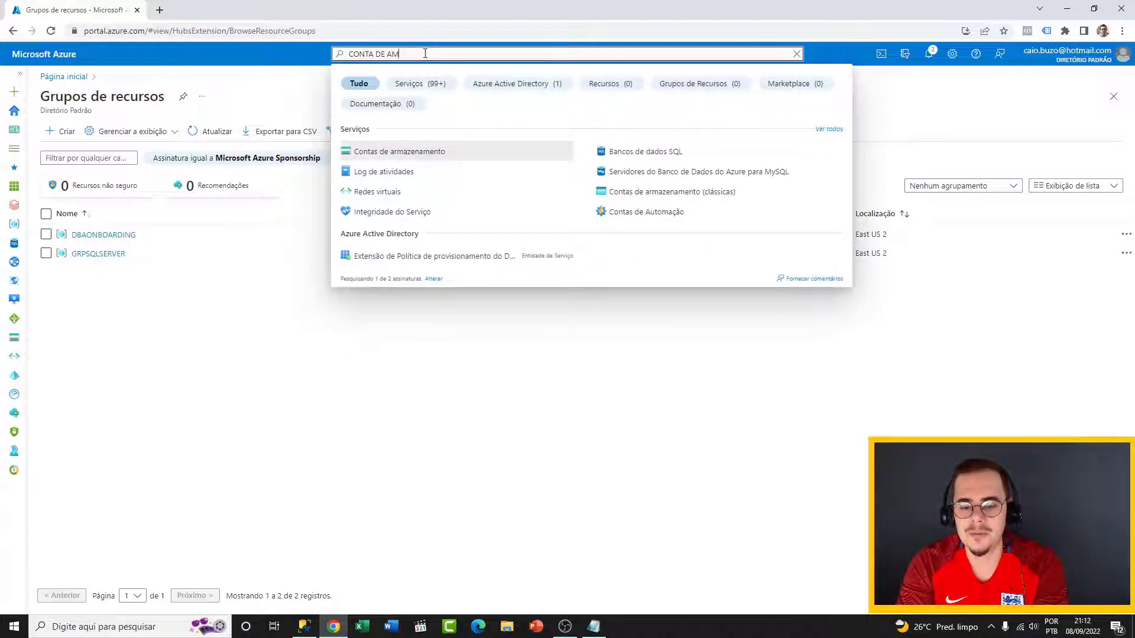
pyautogui.write('RM')
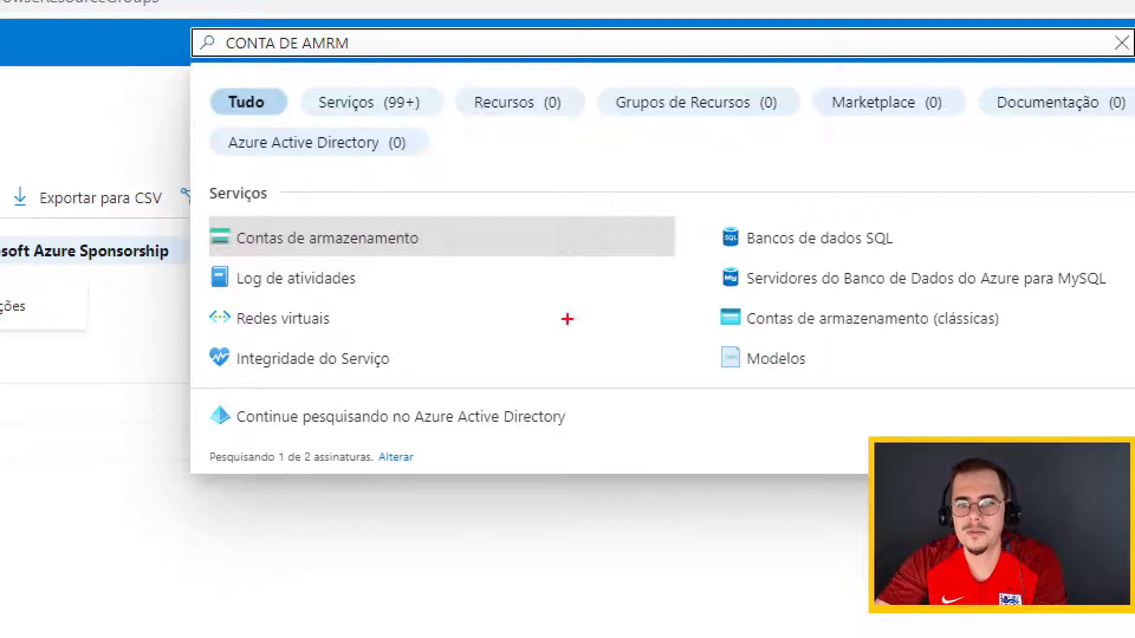
pyautogui.moveTo(231, 214); pyautogui.dragTo(398, 269)
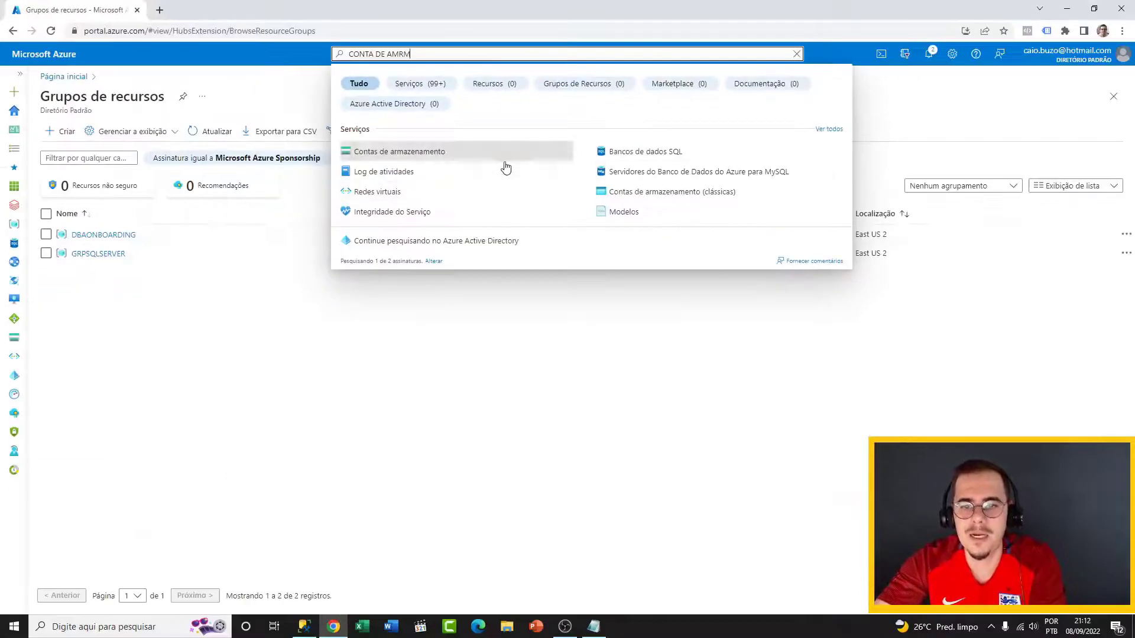
pyautogui.click(468, 152)
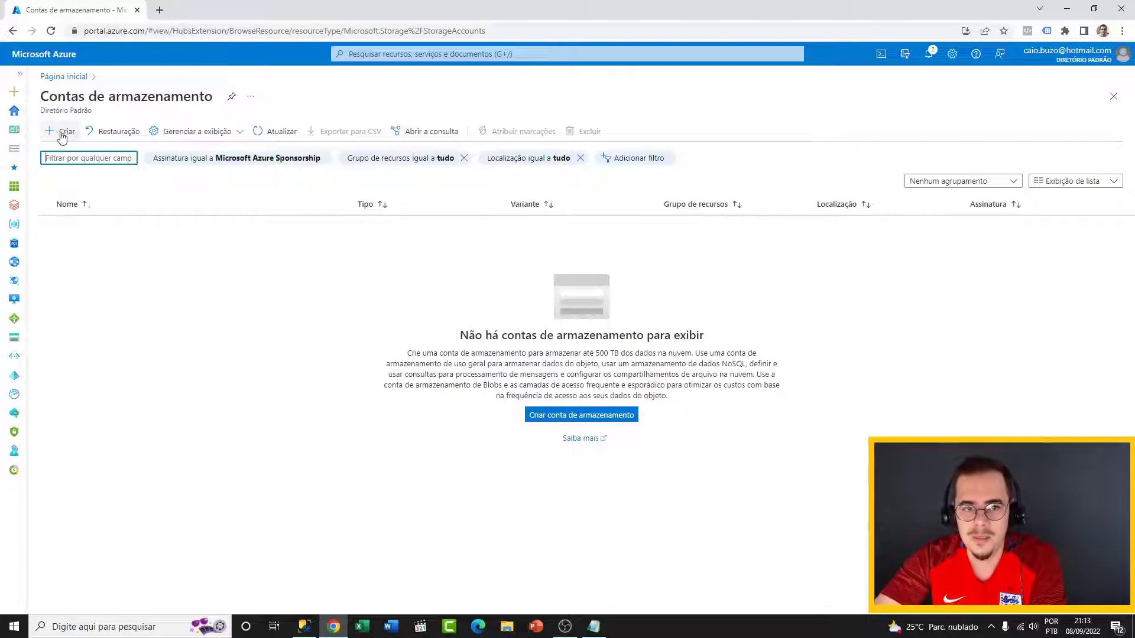
# Start creating a storage account and assign it to the GRPSQLSERVER resource group
pyautogui.click(596, 414)
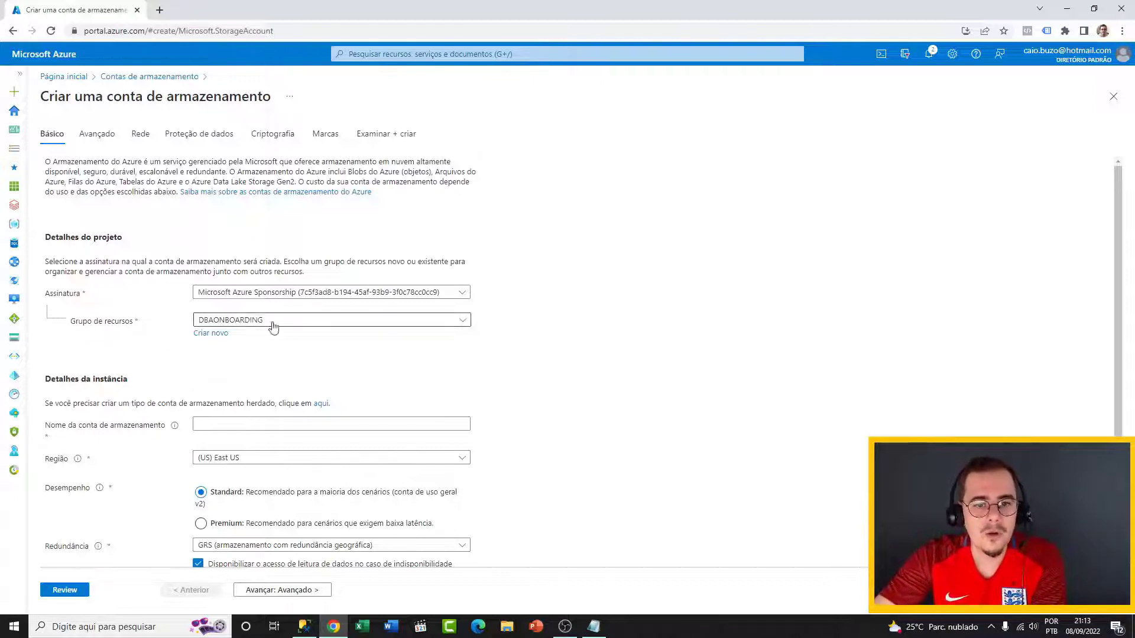
pyautogui.click(417, 320)
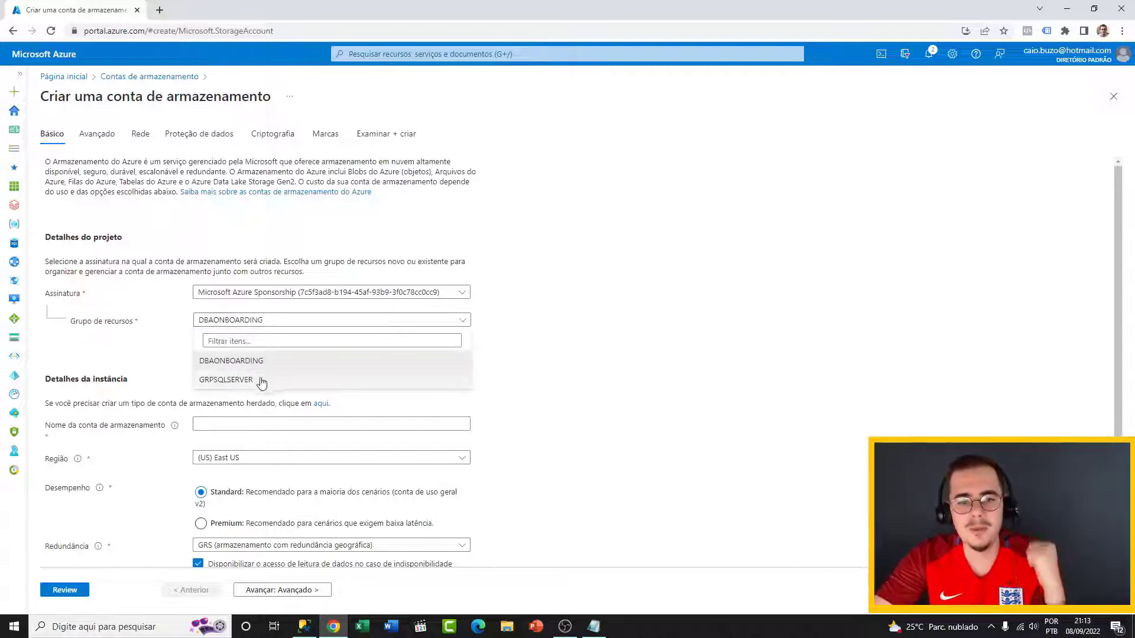
pyautogui.click(232, 381)
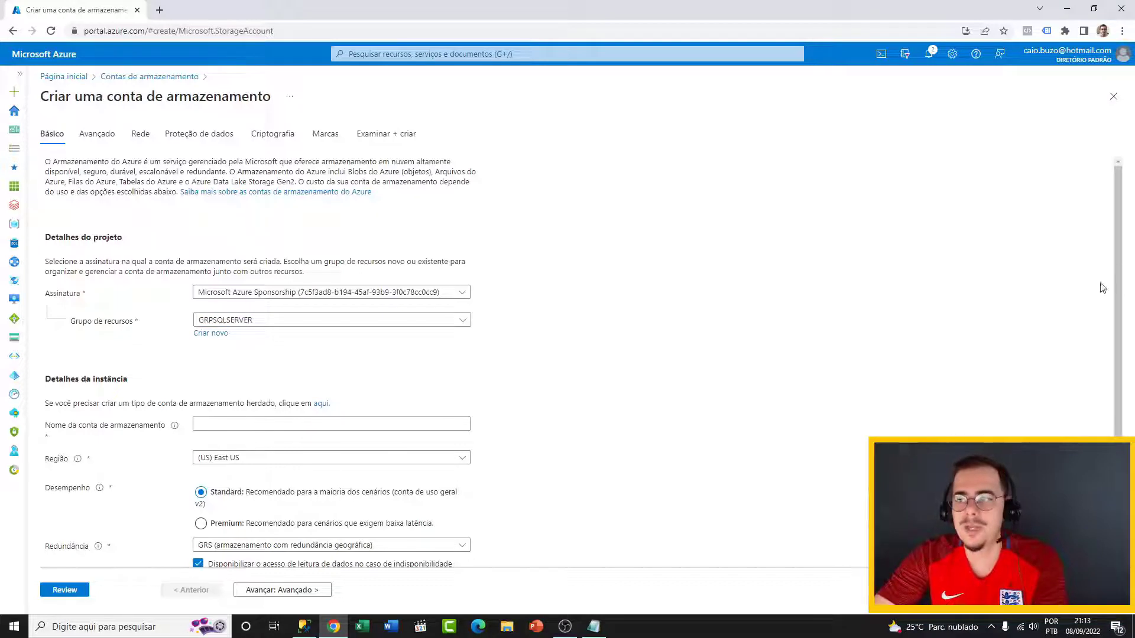
# Name the new storage account stbackupsqlserver
pyautogui.scroll(-1, 1109, 281)
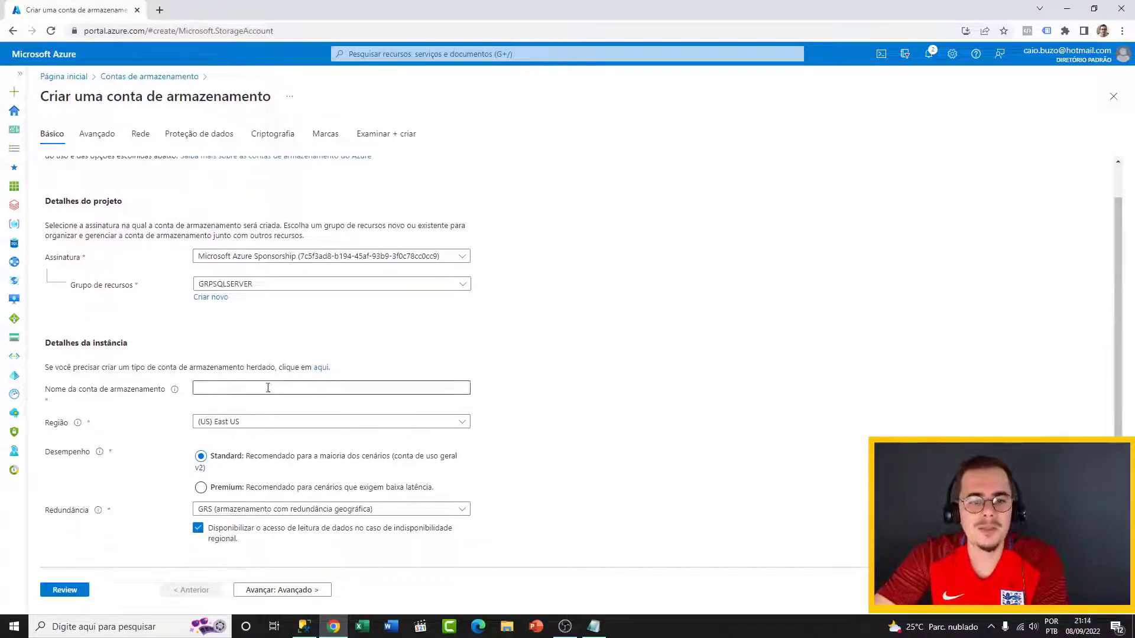
pyautogui.click(213, 386)
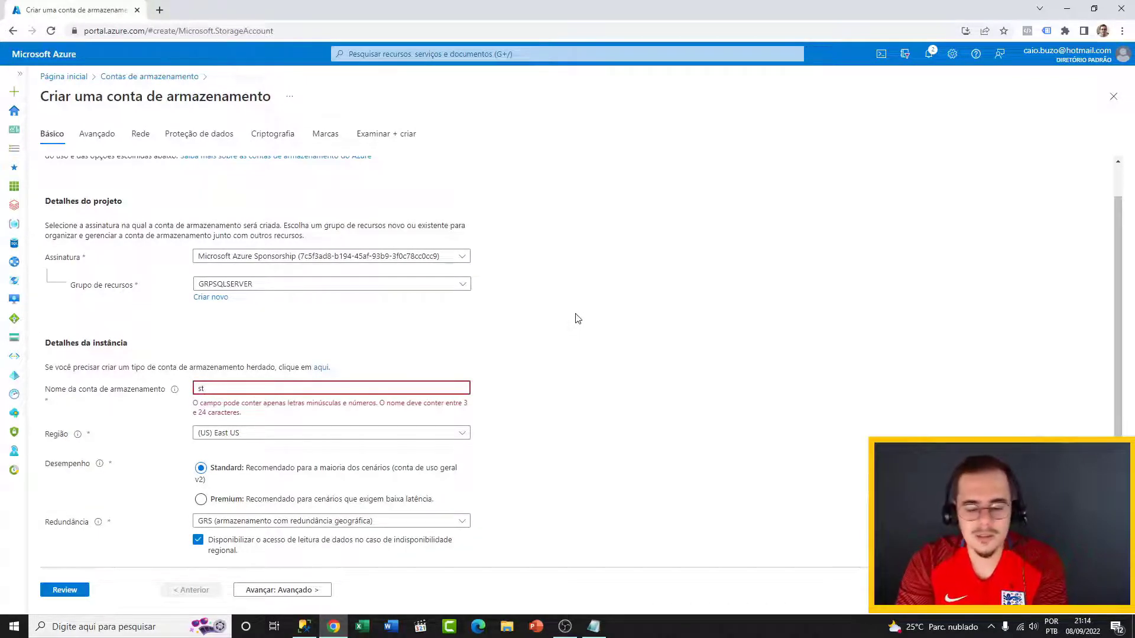
pyautogui.write('backu')
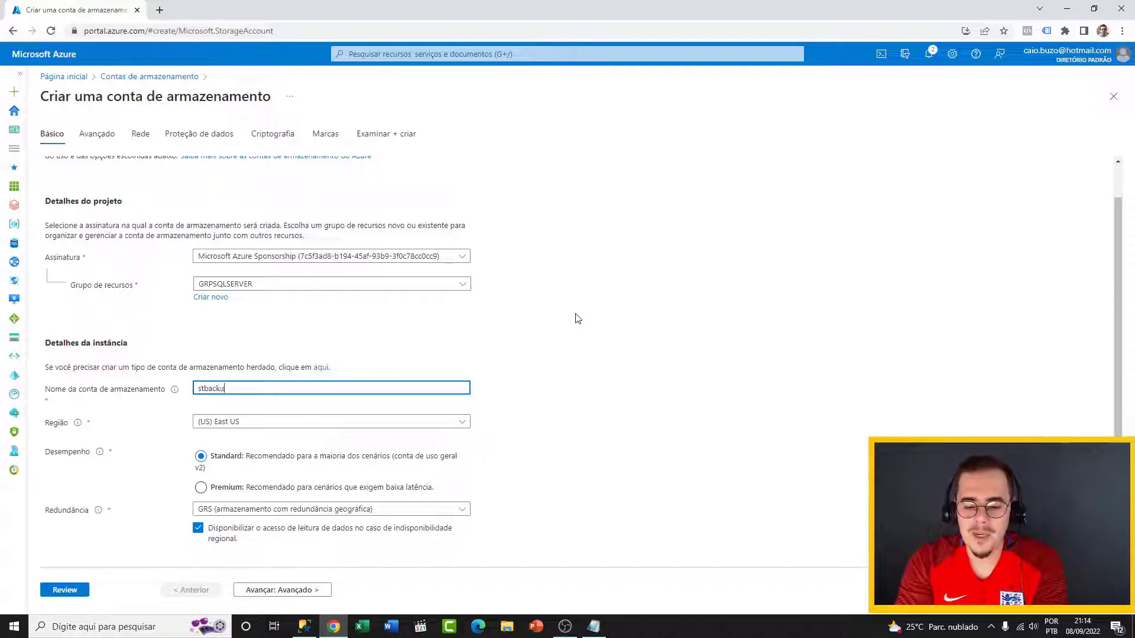
pyautogui.write('psqlserve')
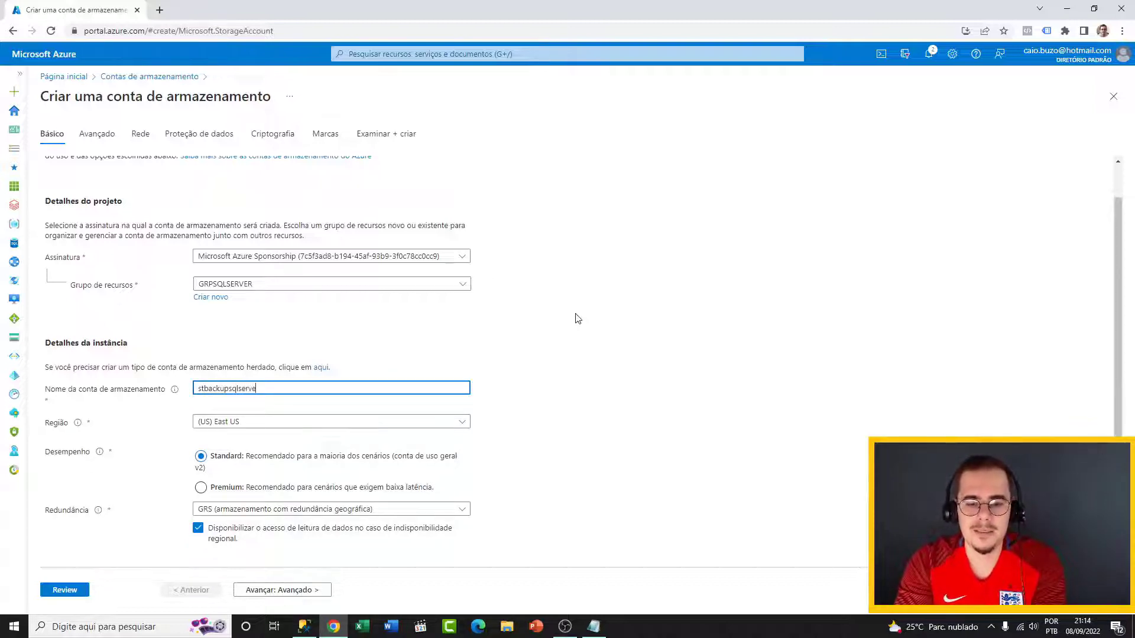
pyautogui.write('r')
pyautogui.click(567, 369)
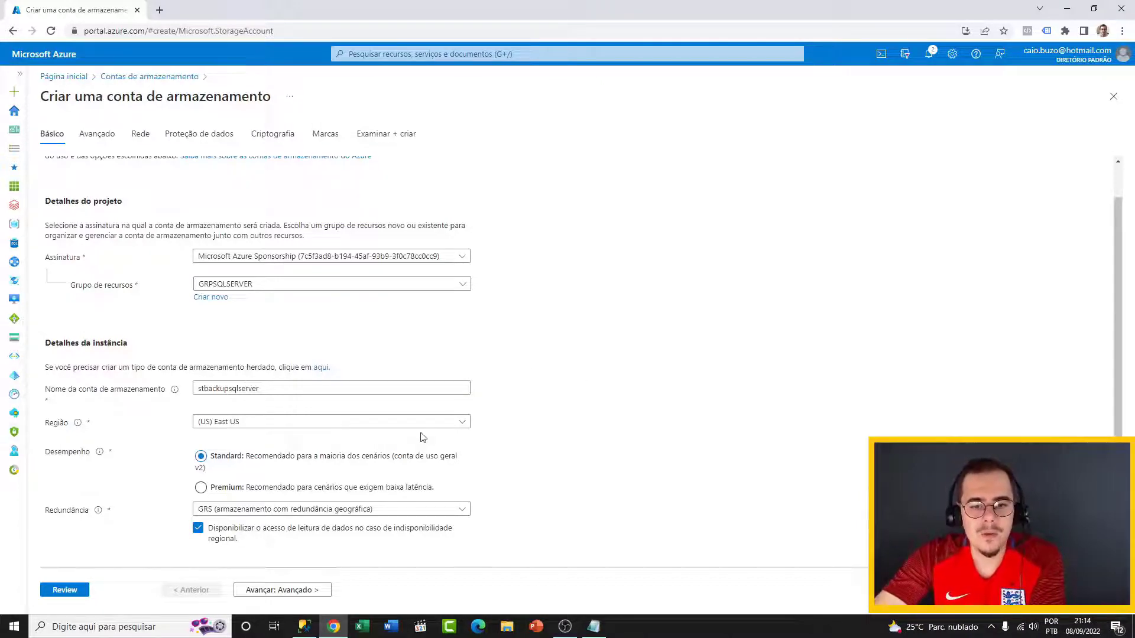
# Set the storage account's region to (US) East US 2
pyautogui.click(440, 424)
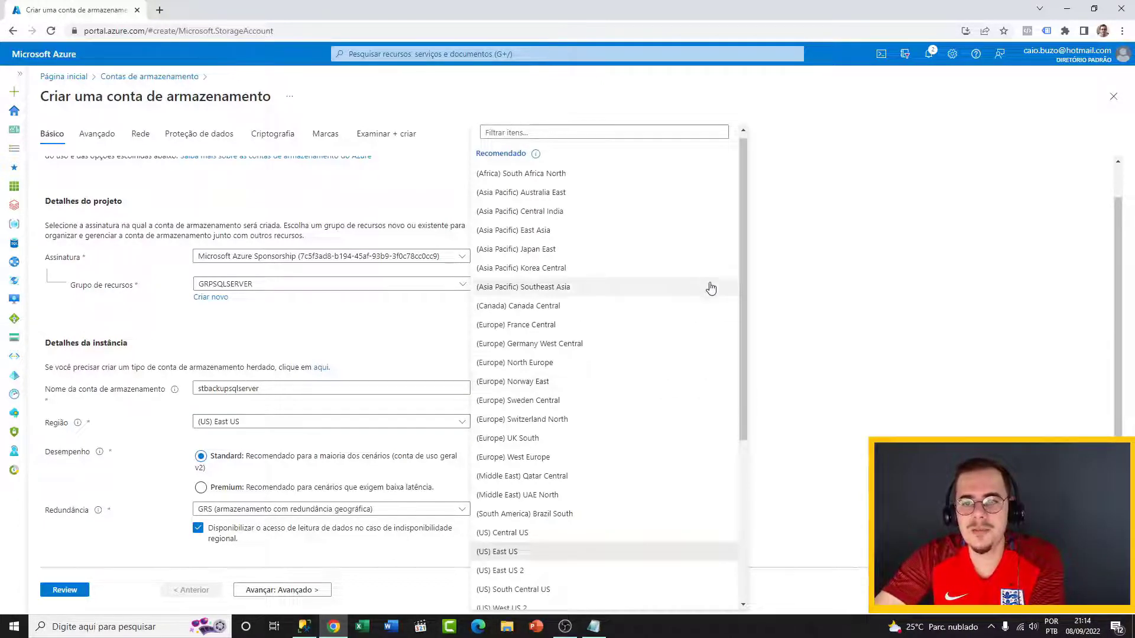
pyautogui.moveTo(745, 217); pyautogui.dragTo(735, 296)
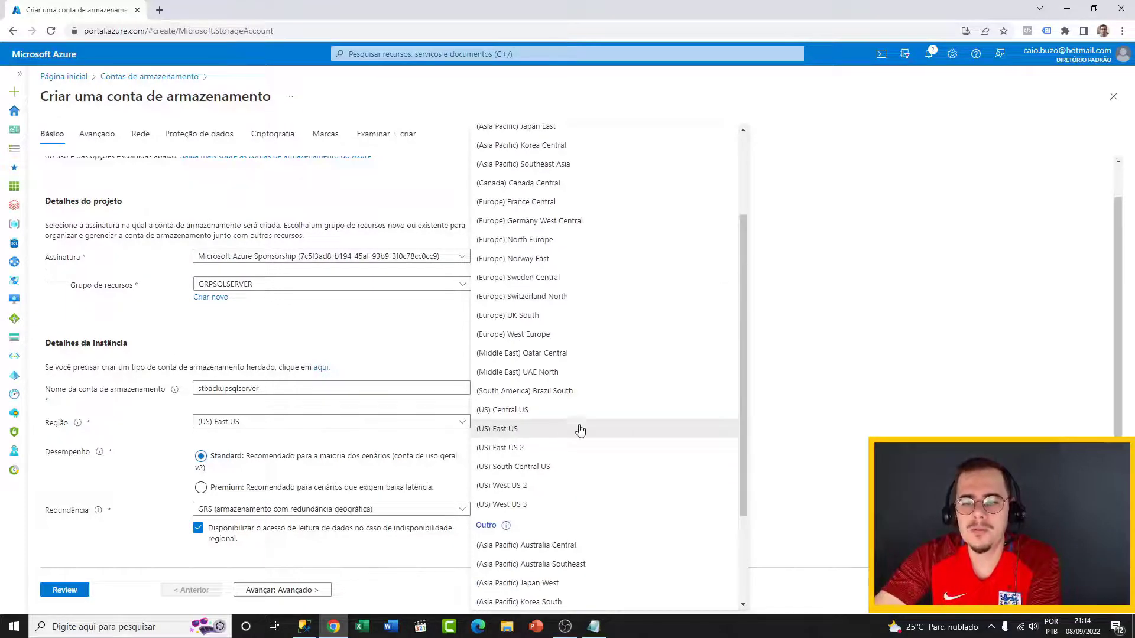
pyautogui.click(545, 452)
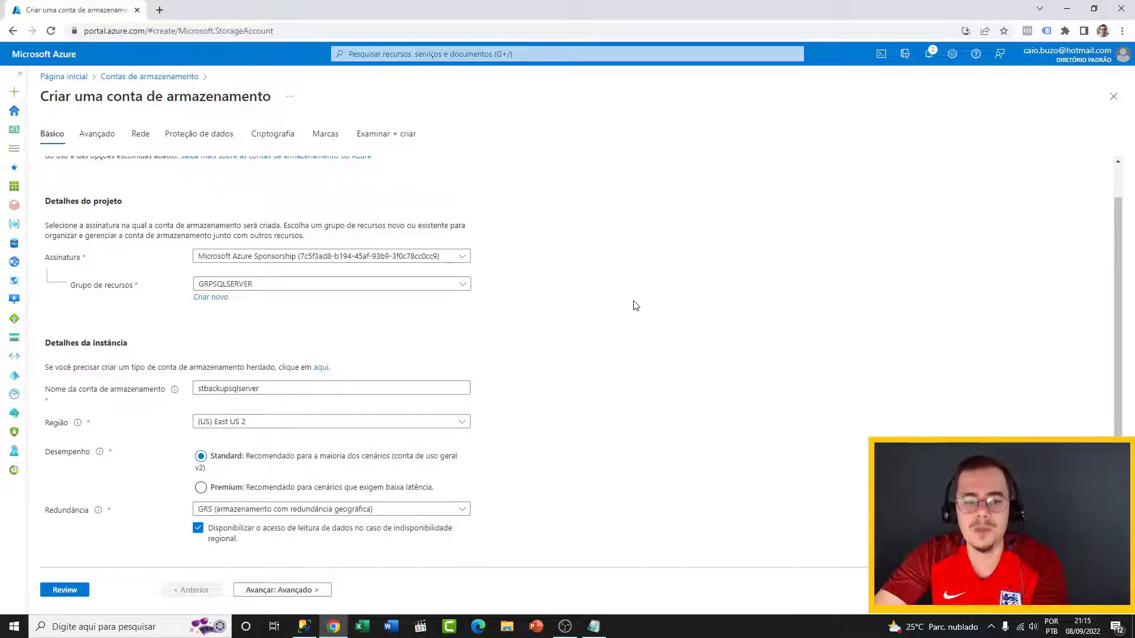
# Review and create the stbackupsqlserver storage account, and open the deployed resource
pyautogui.click(64, 591)
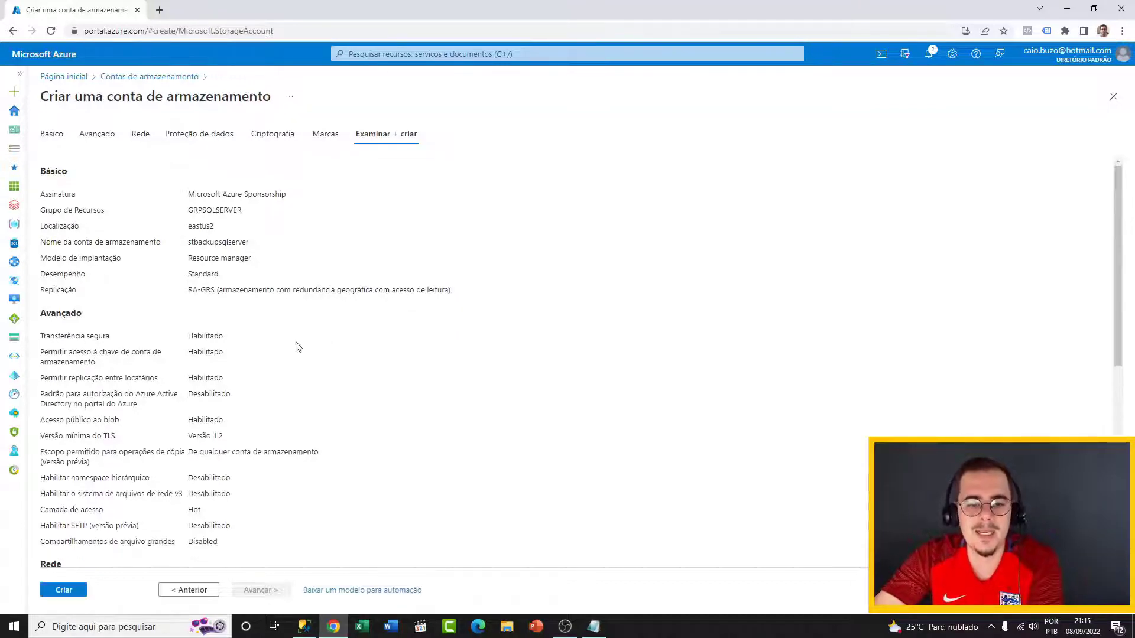
pyautogui.click(73, 594)
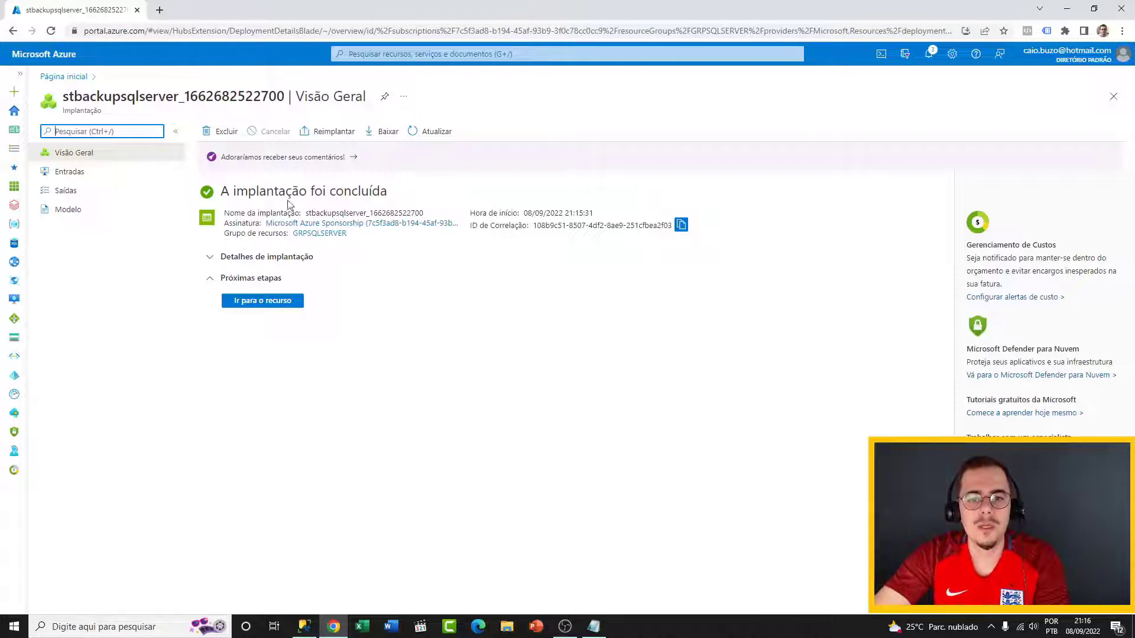
pyautogui.click(263, 302)
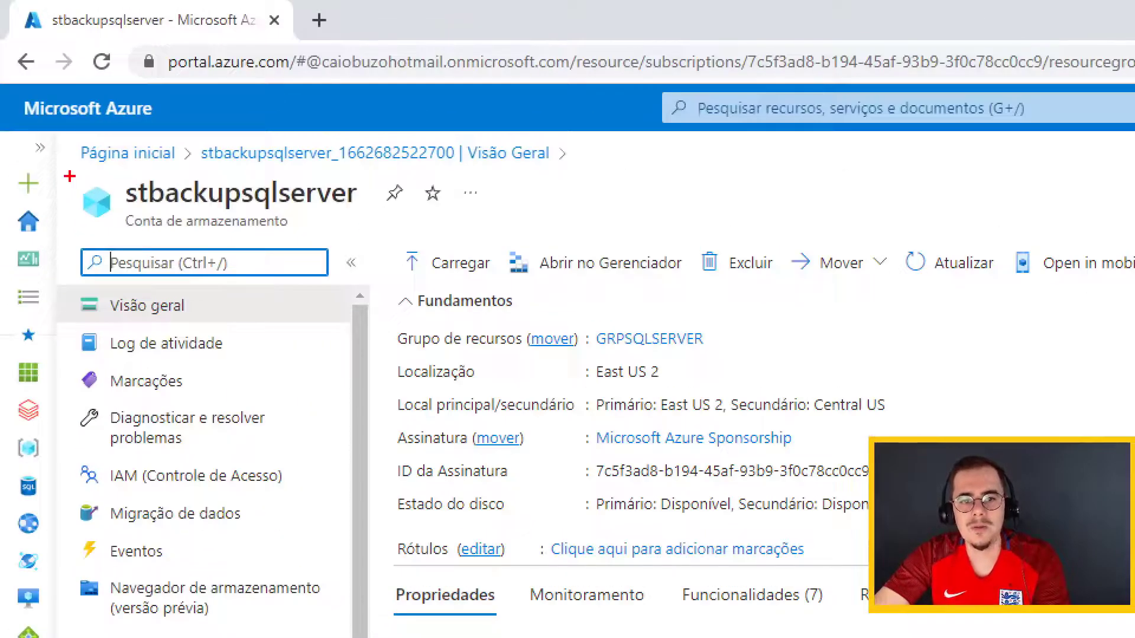
pyautogui.moveTo(76, 169)
pyautogui.mouseDown()
pyautogui.moveTo(365, 224)
pyautogui.moveTo(367, 240)
pyautogui.mouseUp()
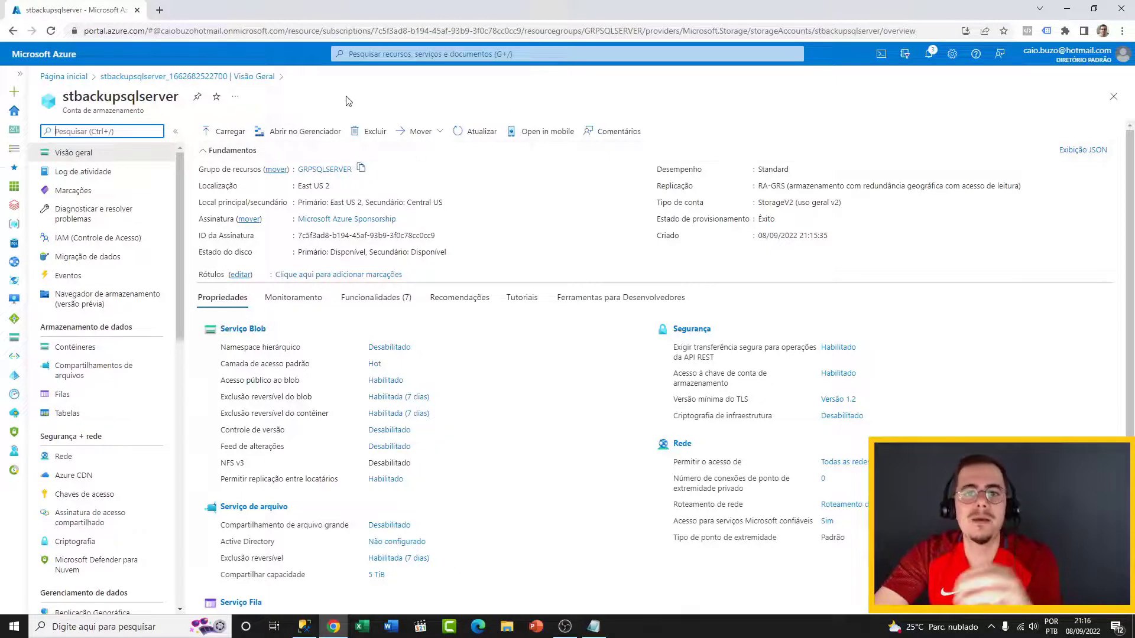
# Return to the portal home page, search for "contas de arm", open Contas de armazenamento and open the stbackupsqlserver account
pyautogui.click(59, 79)
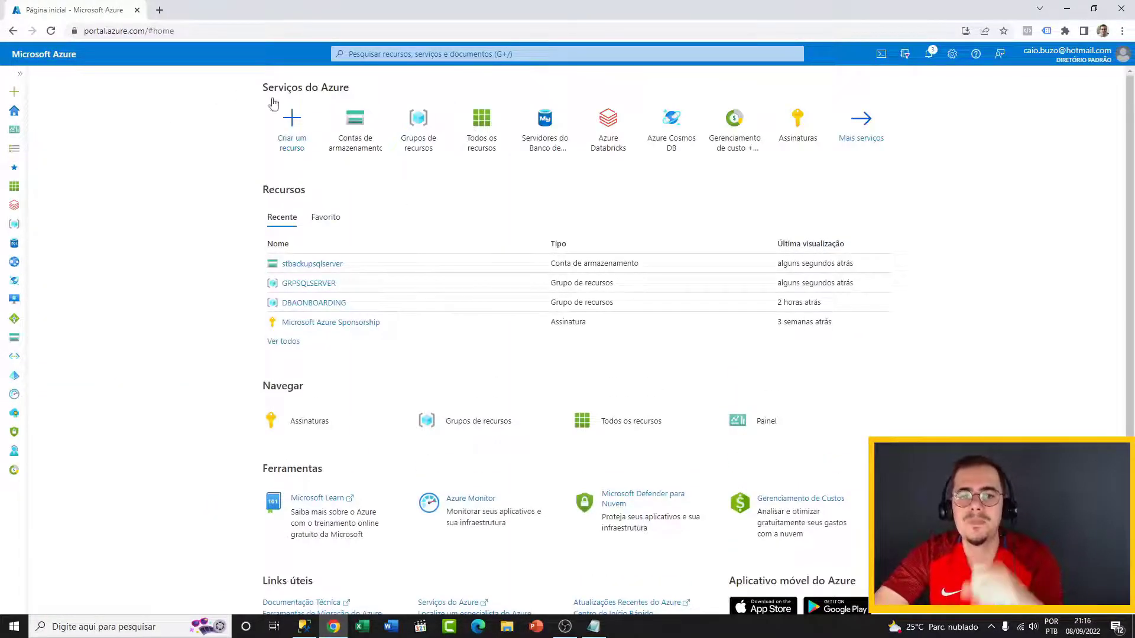
pyautogui.click(383, 54)
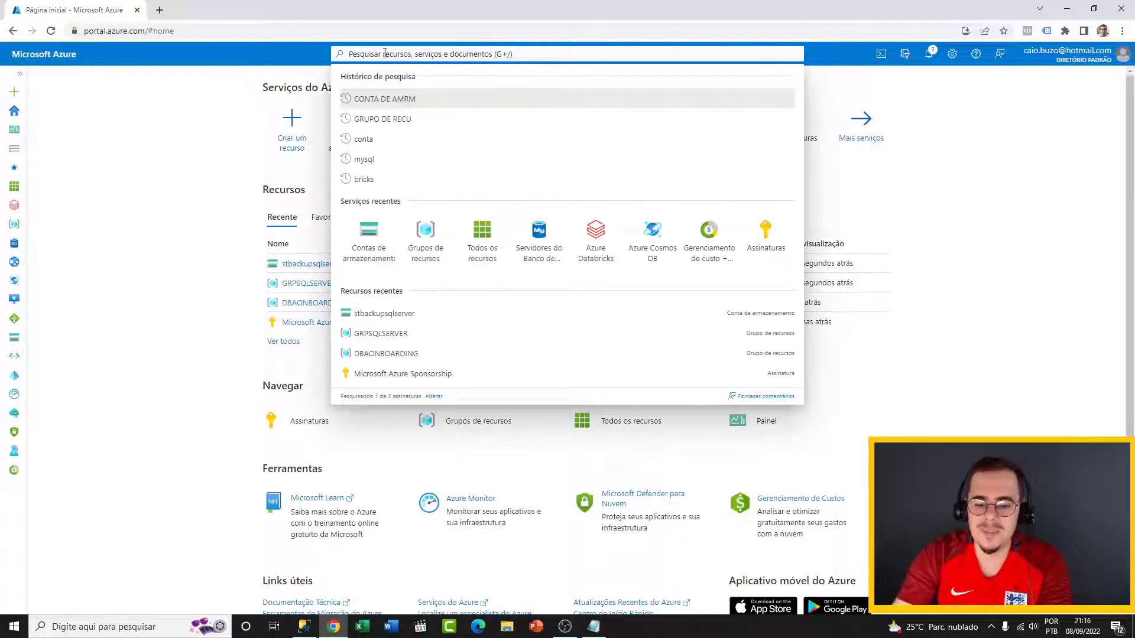
pyautogui.write('contas de ar')
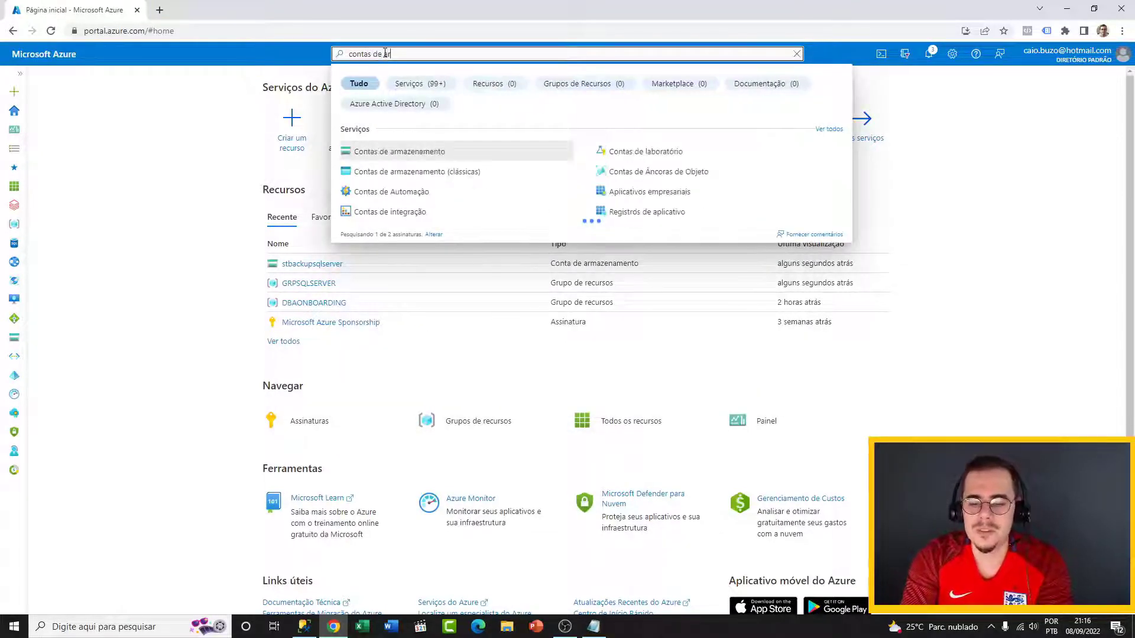
pyautogui.write('m')
pyautogui.click(413, 152)
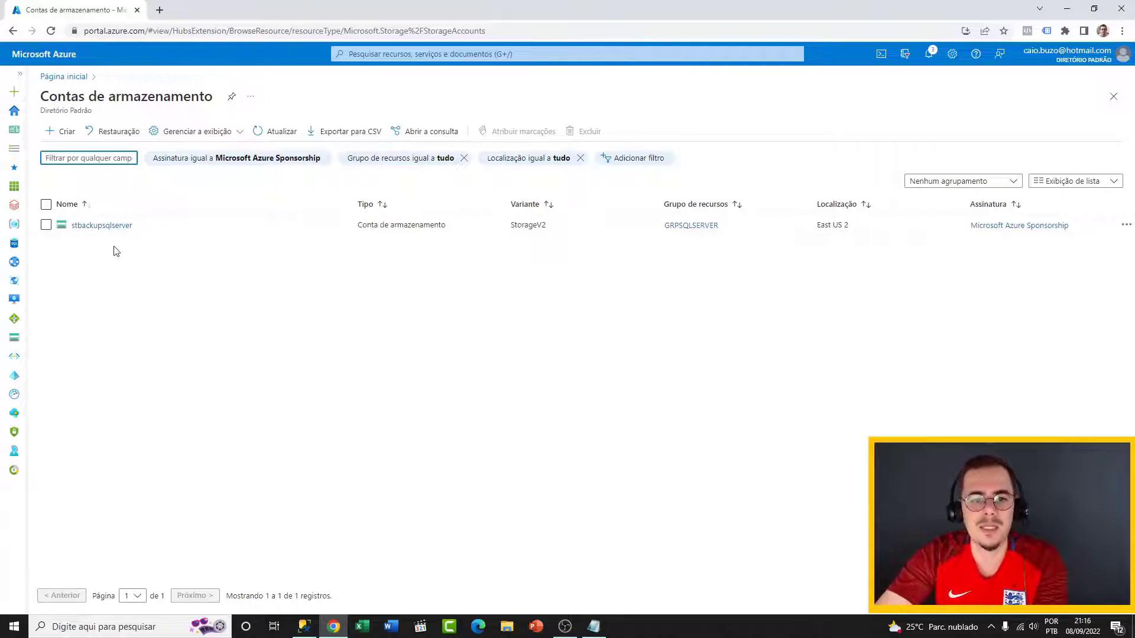
pyautogui.click(117, 227)
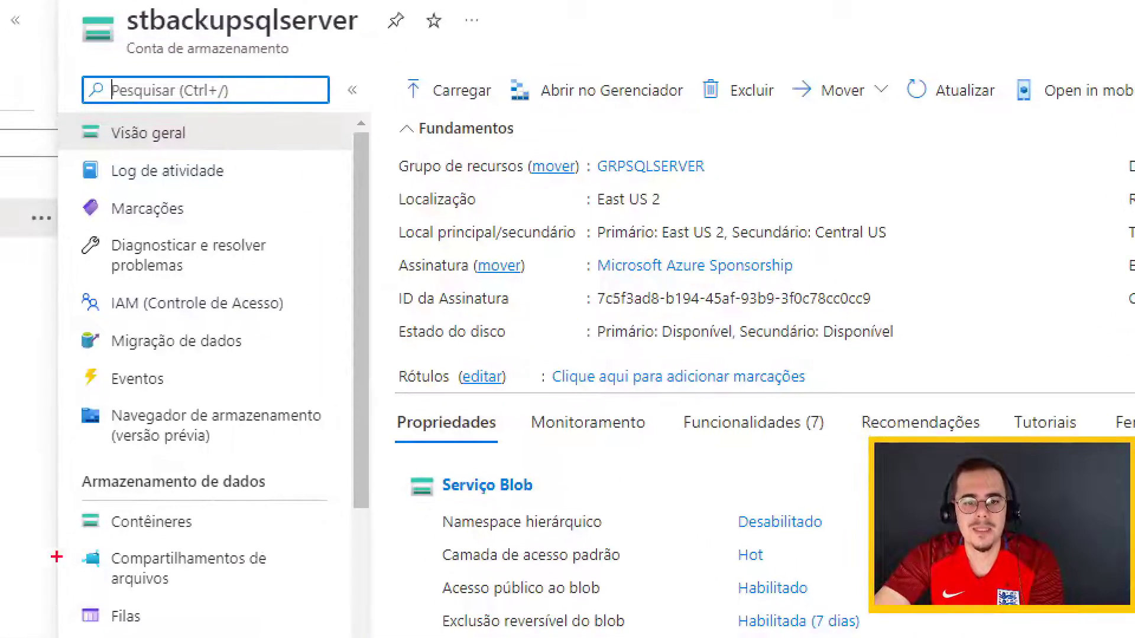
# Open the list of containers (Contêineres) of the stbackupsqlserver storage account
pyautogui.moveTo(63, 466)
pyautogui.mouseDown()
pyautogui.moveTo(151, 497)
pyautogui.moveTo(284, 497)
pyautogui.mouseUp()
pyautogui.moveTo(71, 504)
pyautogui.mouseDown()
pyautogui.moveTo(212, 538)
pyautogui.moveTo(261, 522)
pyautogui.mouseUp()
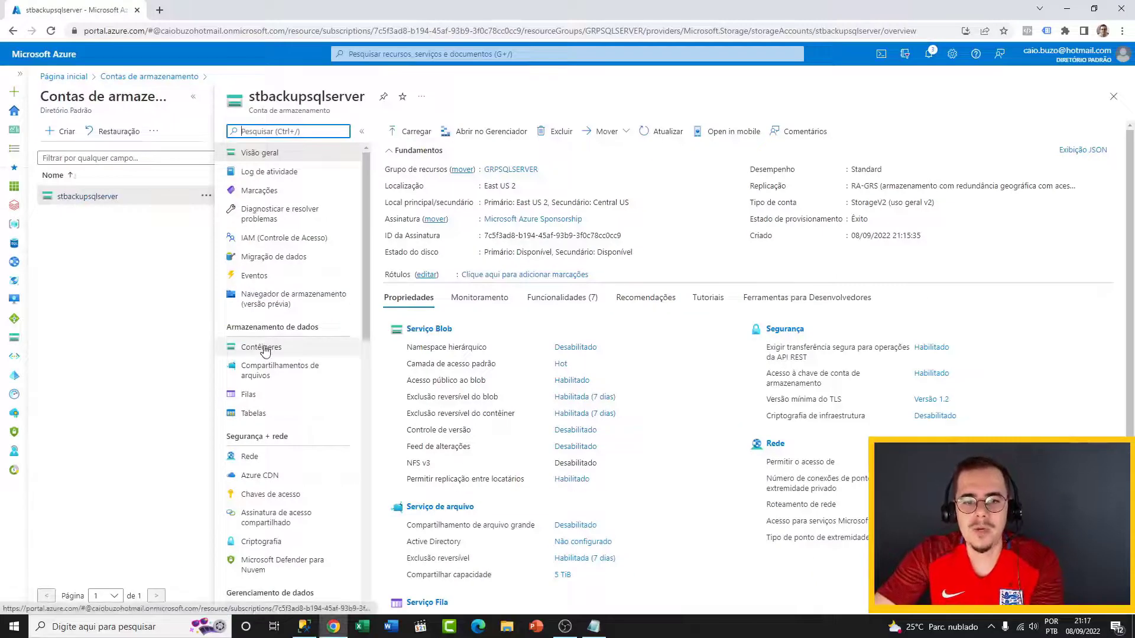
pyautogui.click(264, 350)
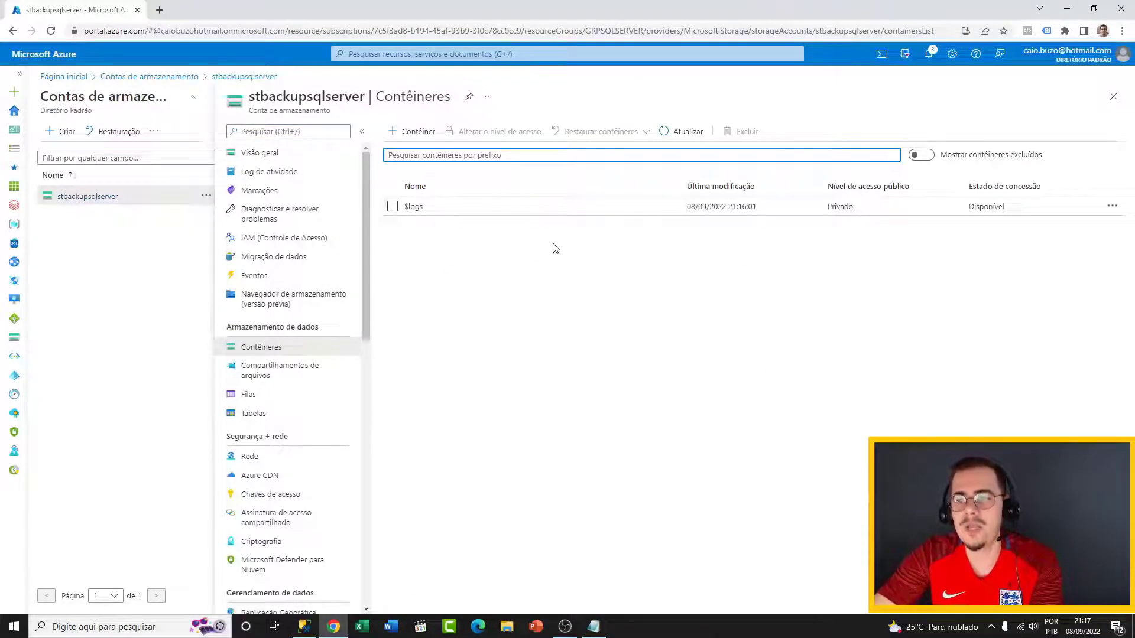
pyautogui.click(687, 276)
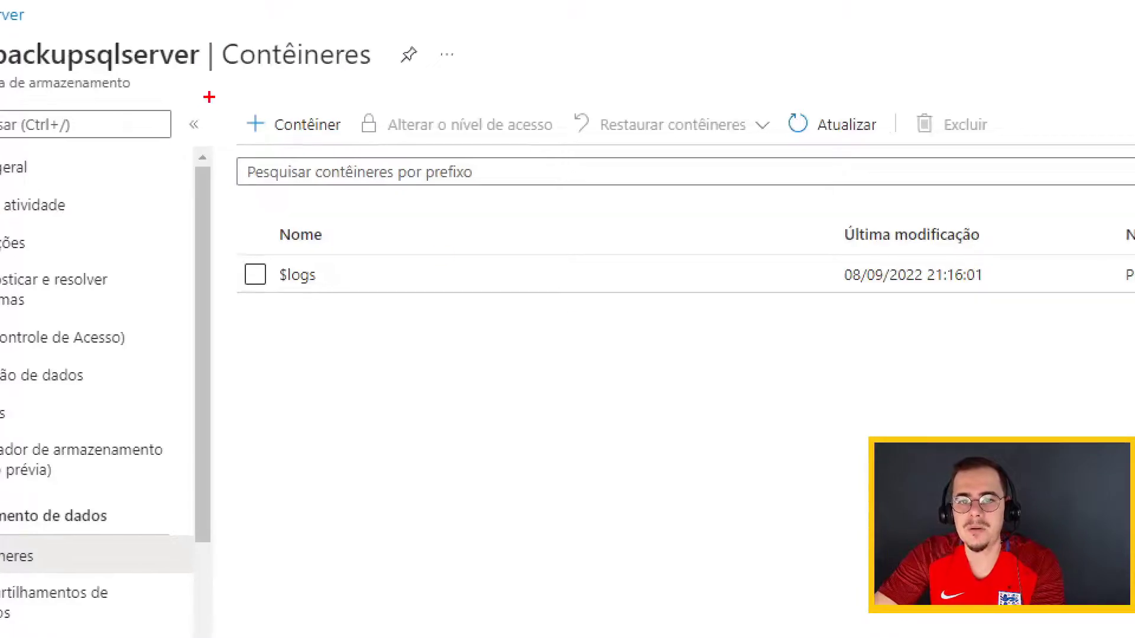
# Create a container named backup in the storage account and open it
pyautogui.moveTo(228, 103); pyautogui.dragTo(359, 143)
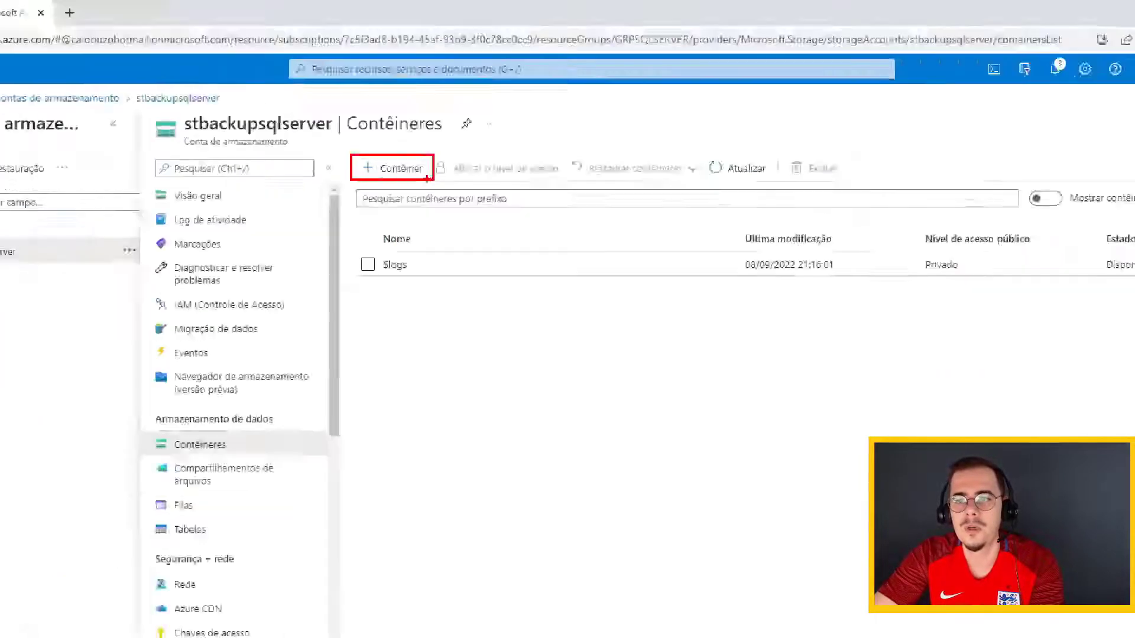
pyautogui.click(395, 168)
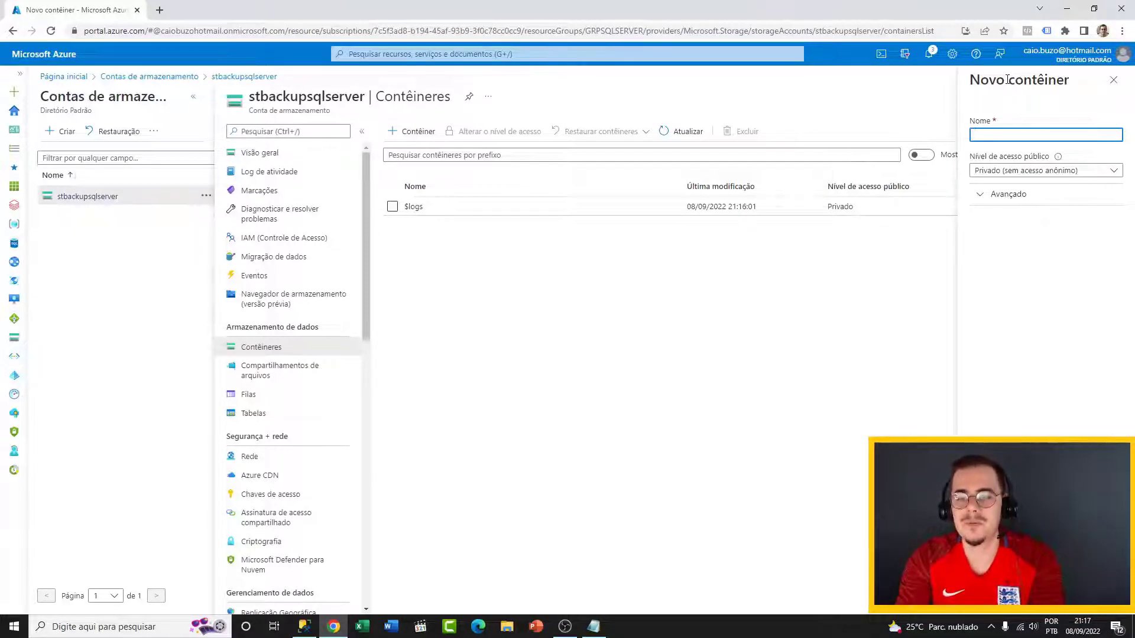
pyautogui.write('backup')
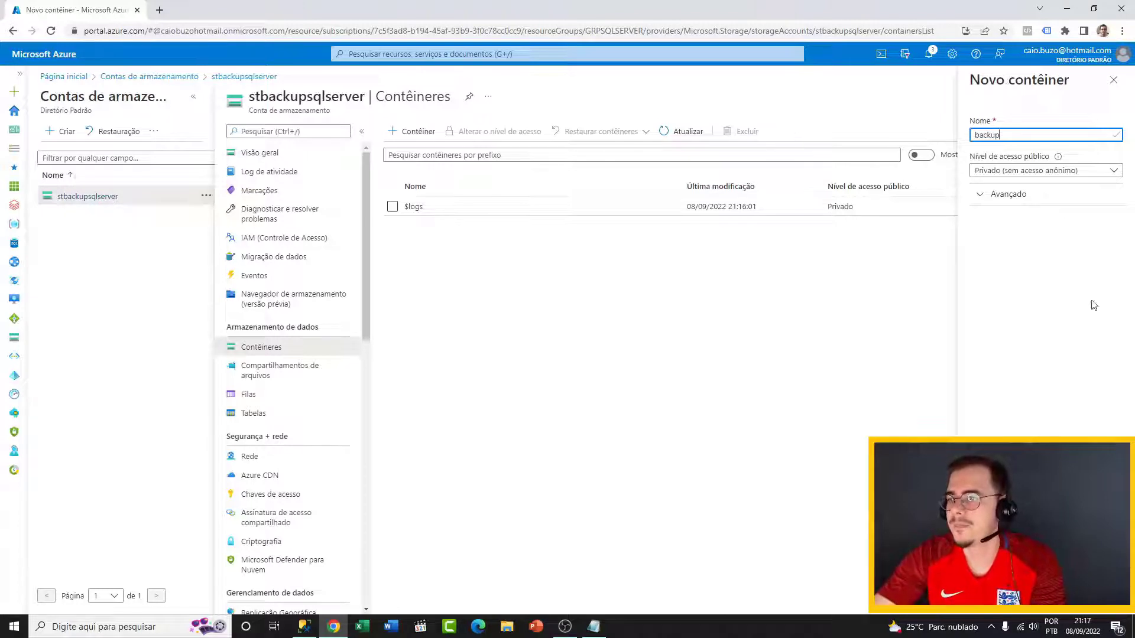
pyautogui.click(1093, 264)
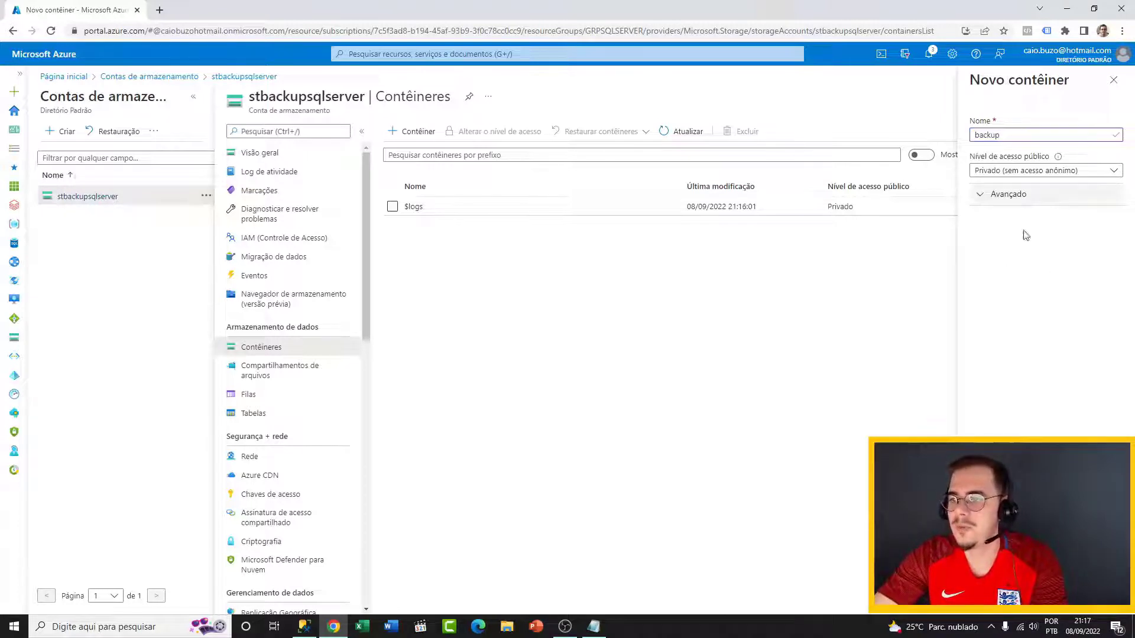
pyautogui.click(986, 603)
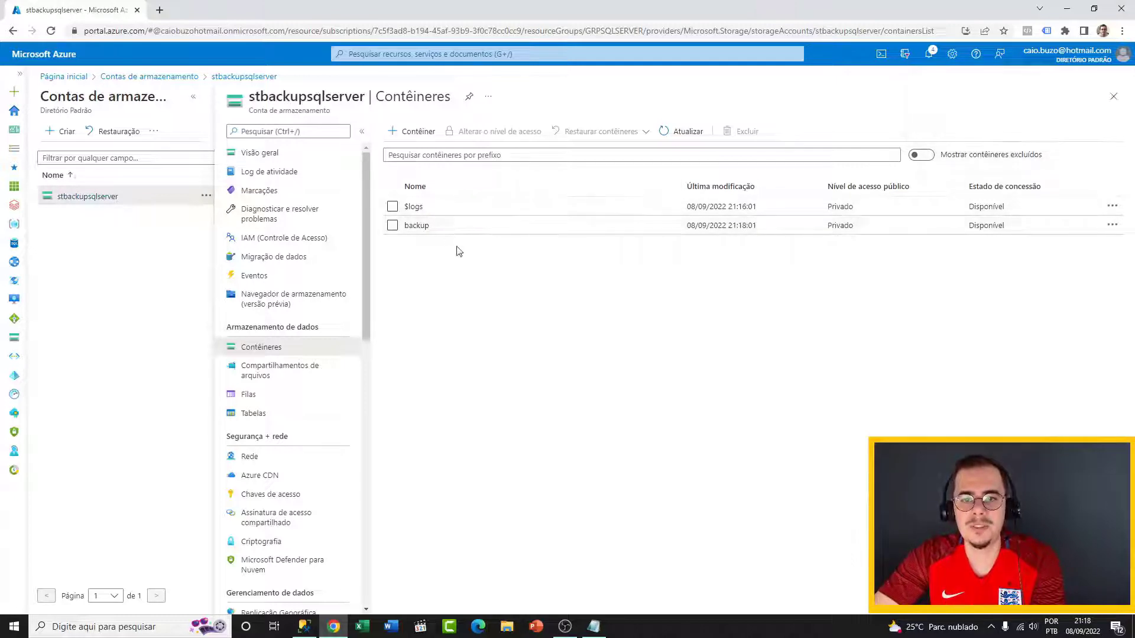
pyautogui.click(418, 230)
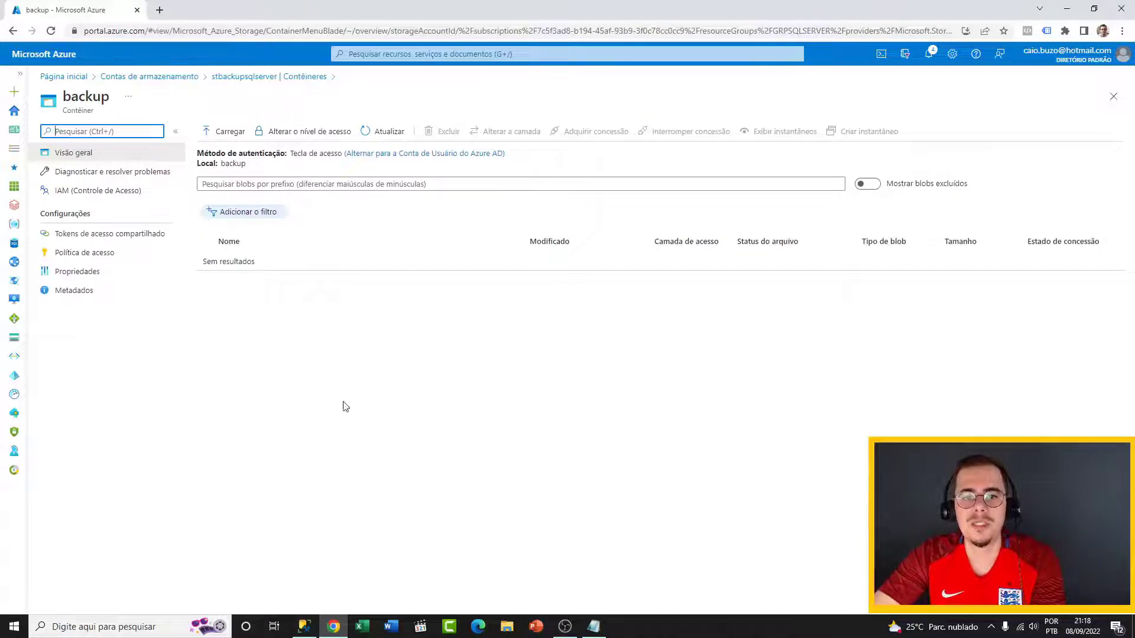
pyautogui.click(430, 337)
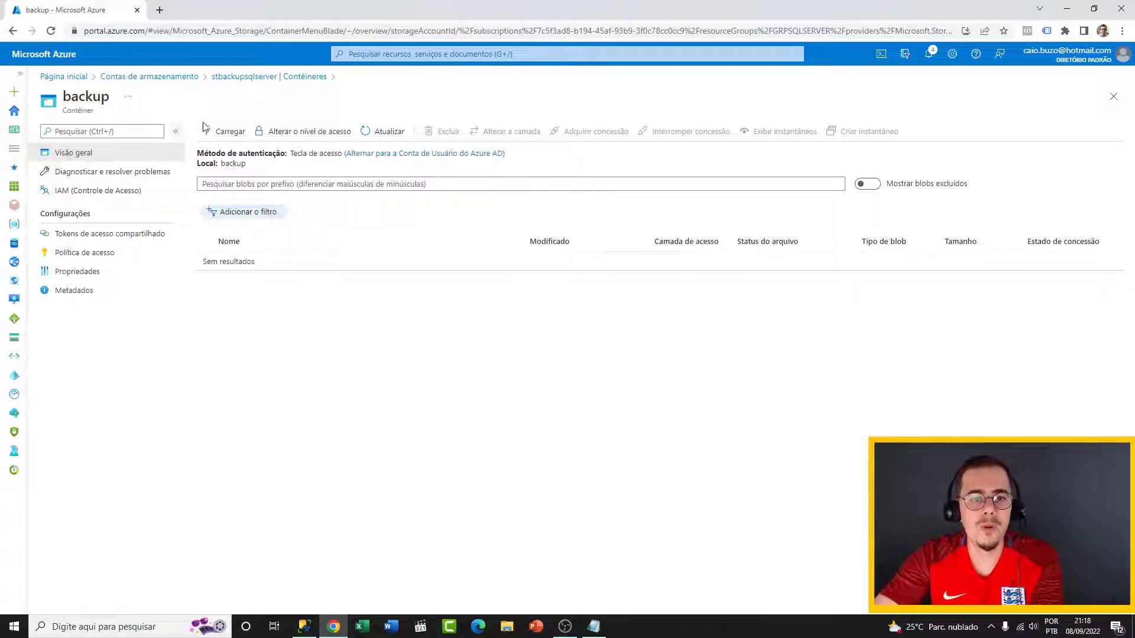
# Return to the storage accounts list and open the access keys (Chaves de acesso) of stbackupsqlserver
pyautogui.click(159, 84)
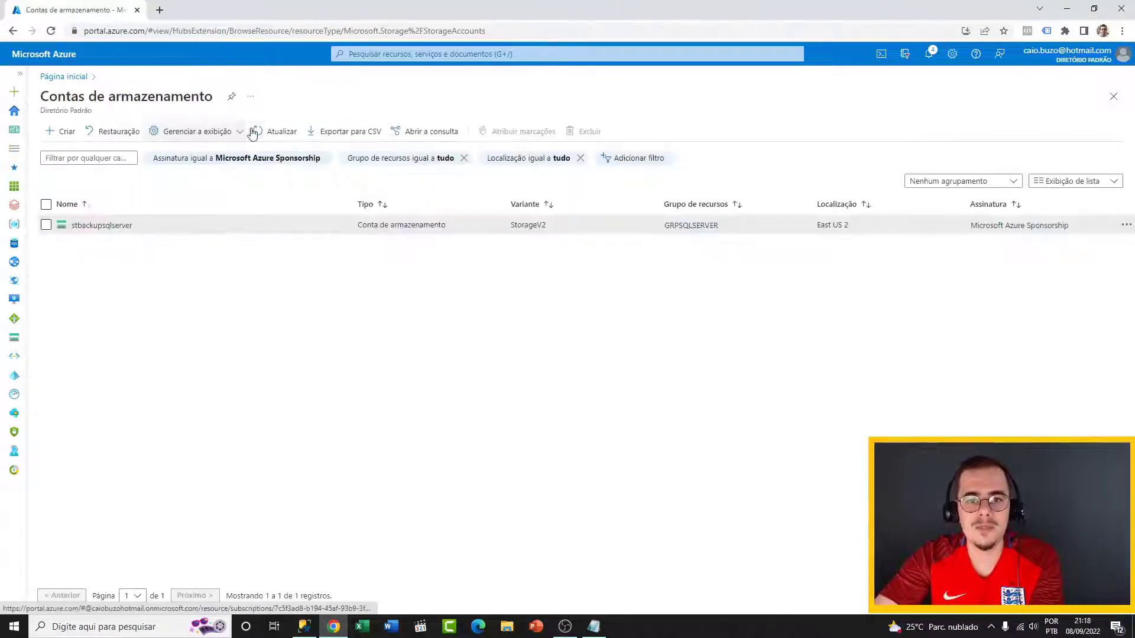
pyautogui.click(82, 227)
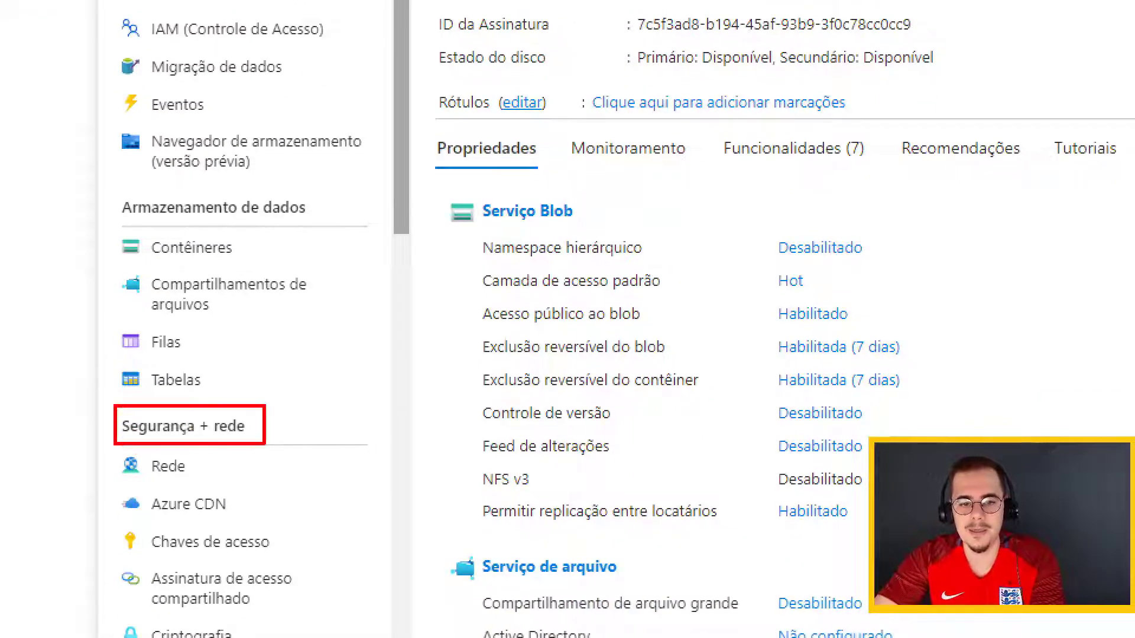
pyautogui.moveTo(116, 523)
pyautogui.mouseDown()
pyautogui.moveTo(296, 562)
pyautogui.moveTo(388, 493)
pyautogui.mouseUp()
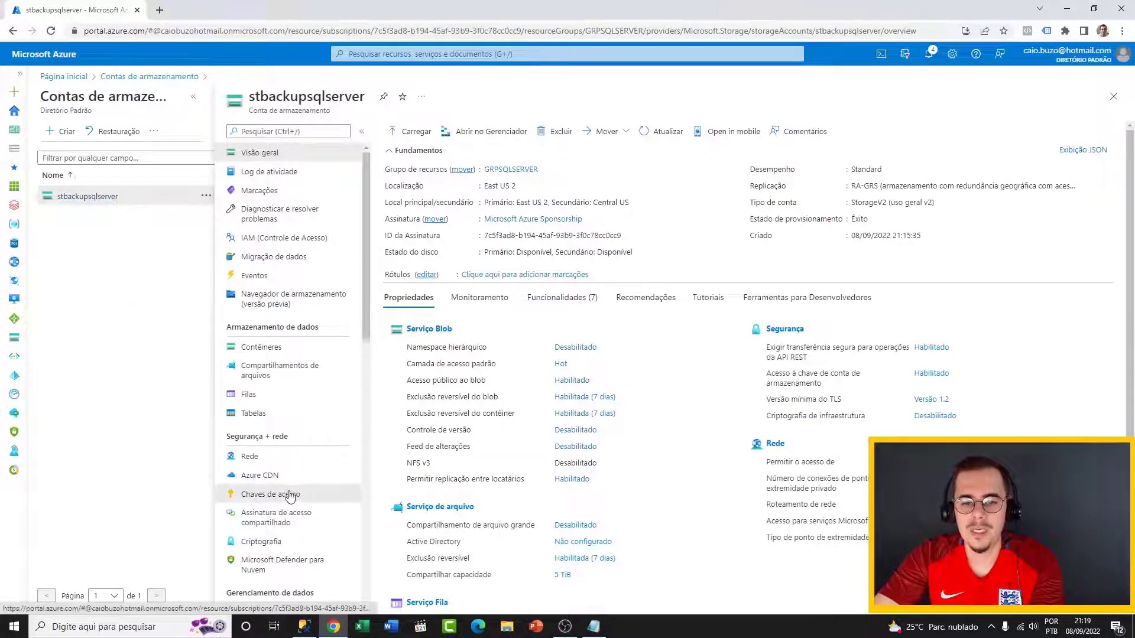
pyautogui.click(259, 555)
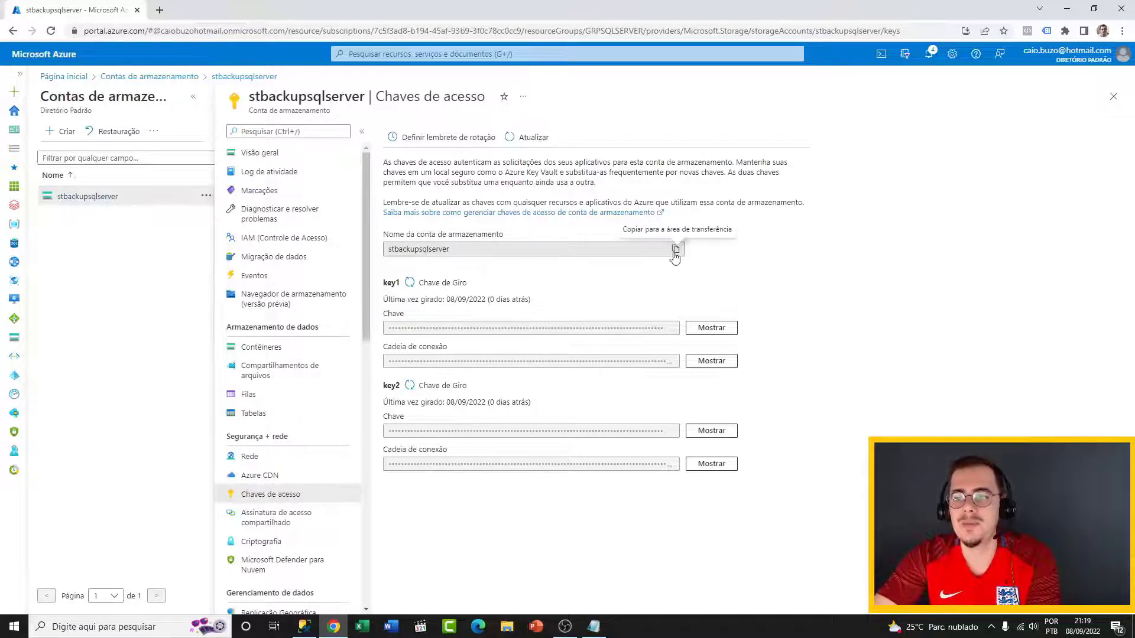
# Copy the storage account name stbackupsqlserver into the blank Notepad document and return to the portal
pyautogui.doubleClick(449, 249)
pyautogui.hotkey('ctrl', 'c')
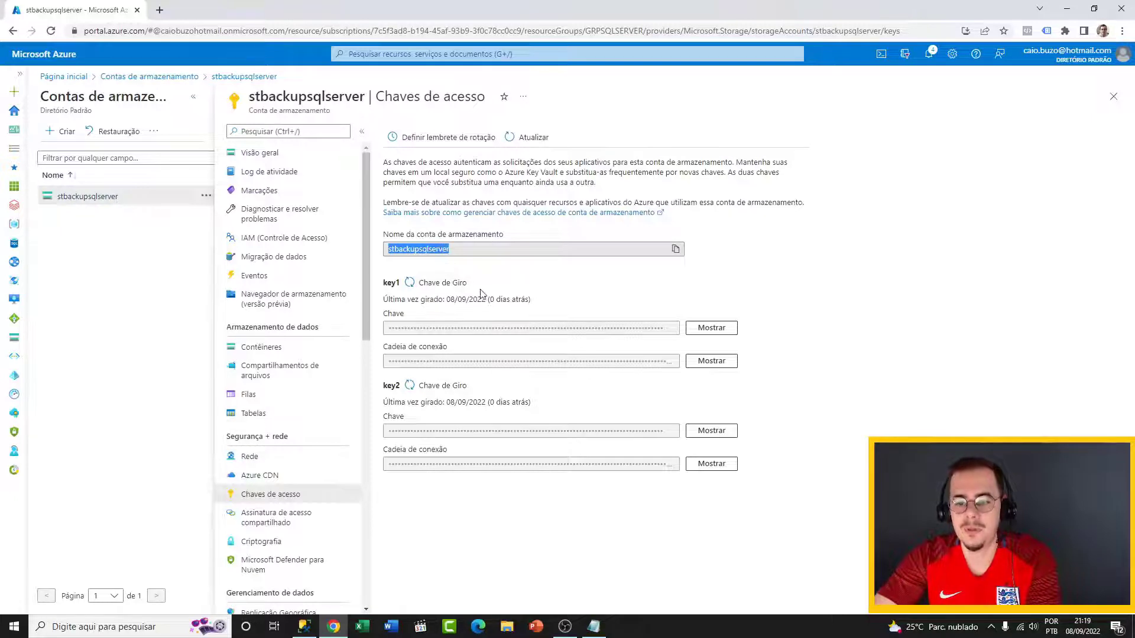
pyautogui.click(593, 627)
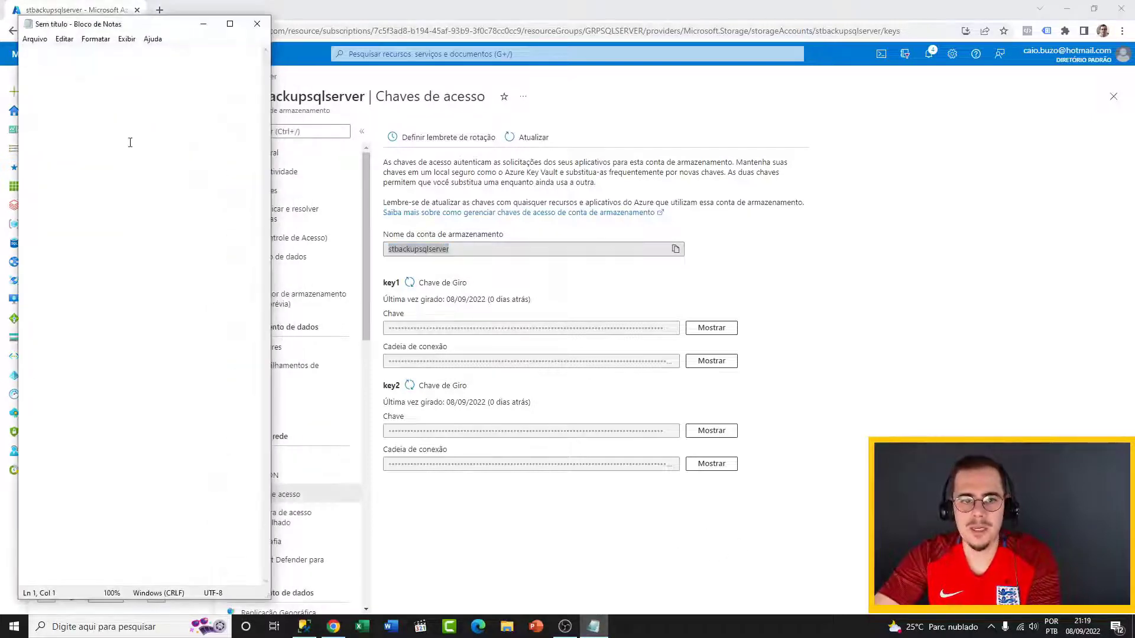
pyautogui.hotkey('ctrl', 'v')
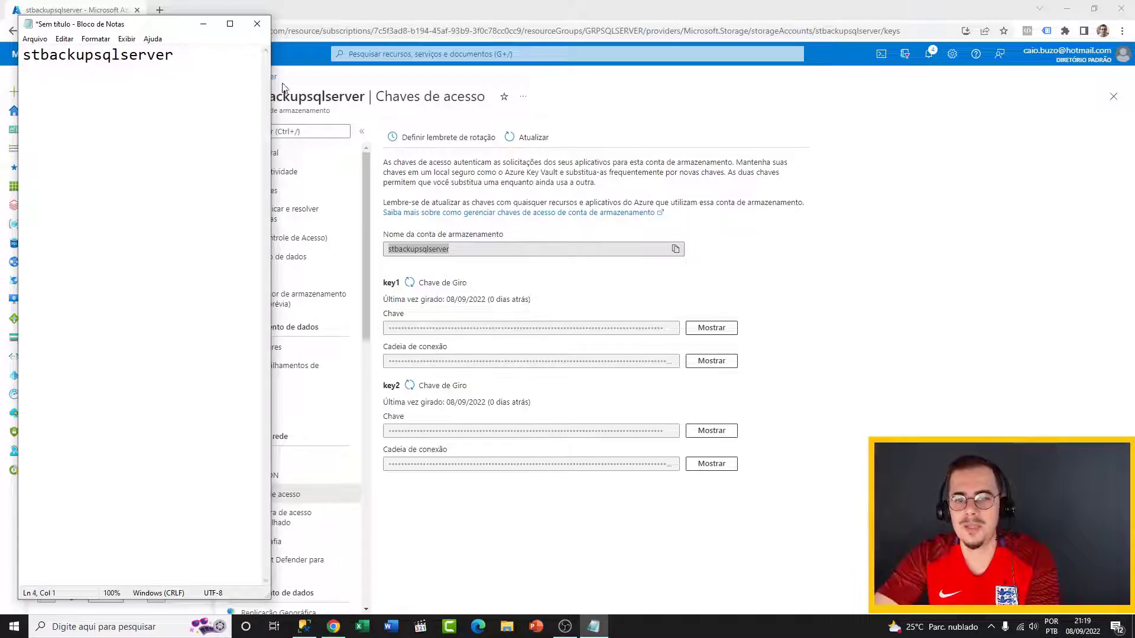
pyautogui.click(857, 274)
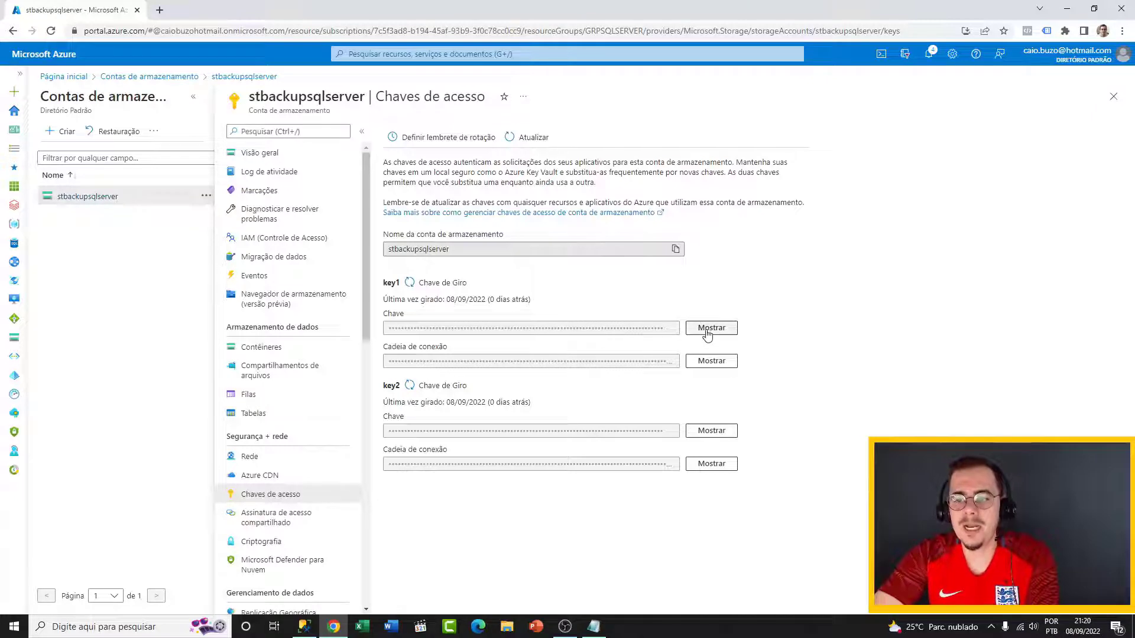
# Reveal the key1 access key, paste it into the Notepad document below the account name and minimize Notepad
pyautogui.click(709, 331)
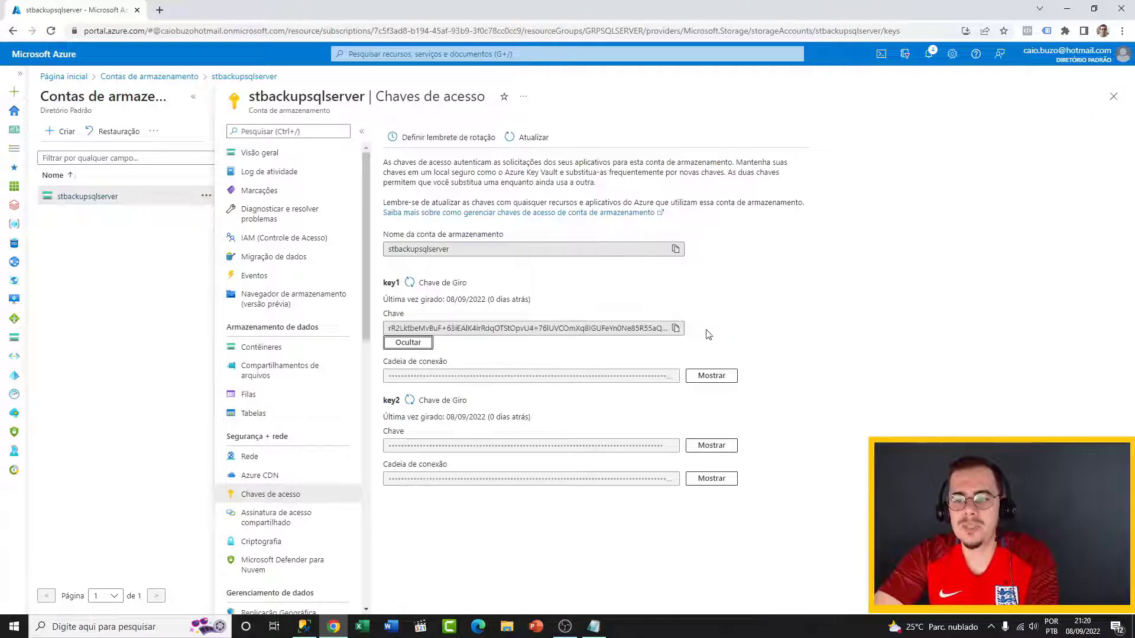
pyautogui.click(459, 328)
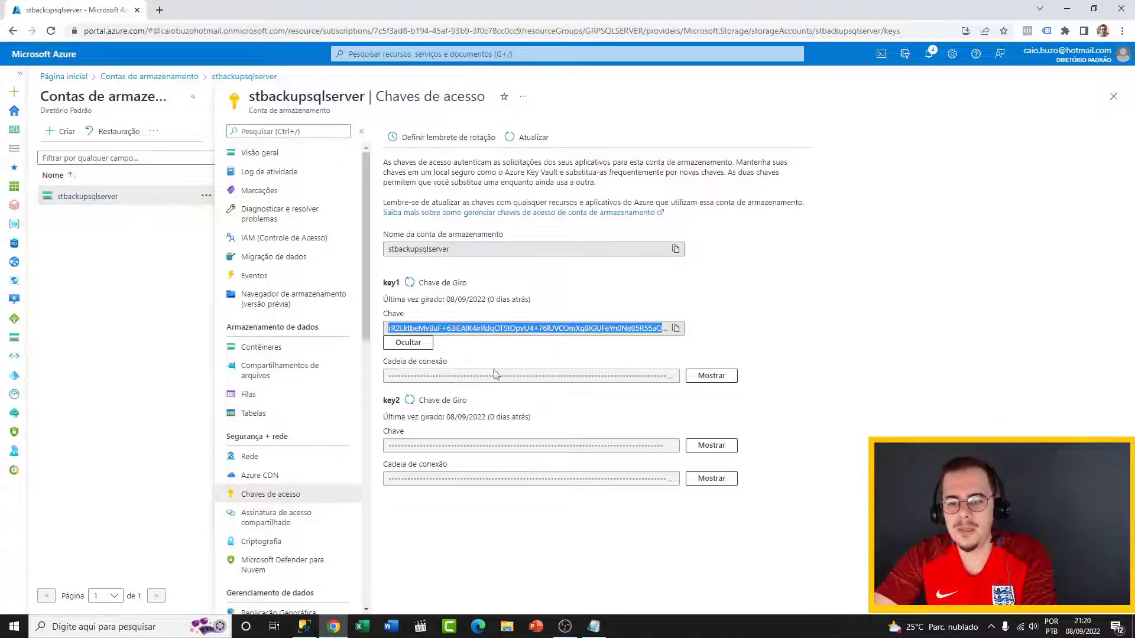
pyautogui.hotkey('ctrl', 'c')
pyautogui.click(594, 626)
pyautogui.hotkey('ctrl', 'v')
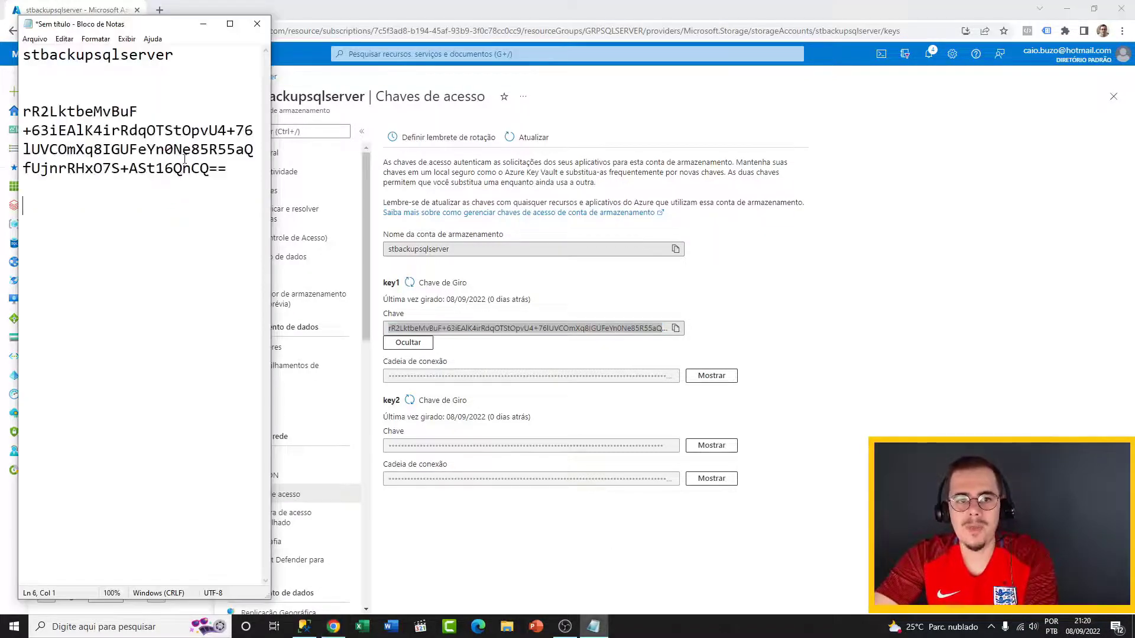
pyautogui.click(202, 24)
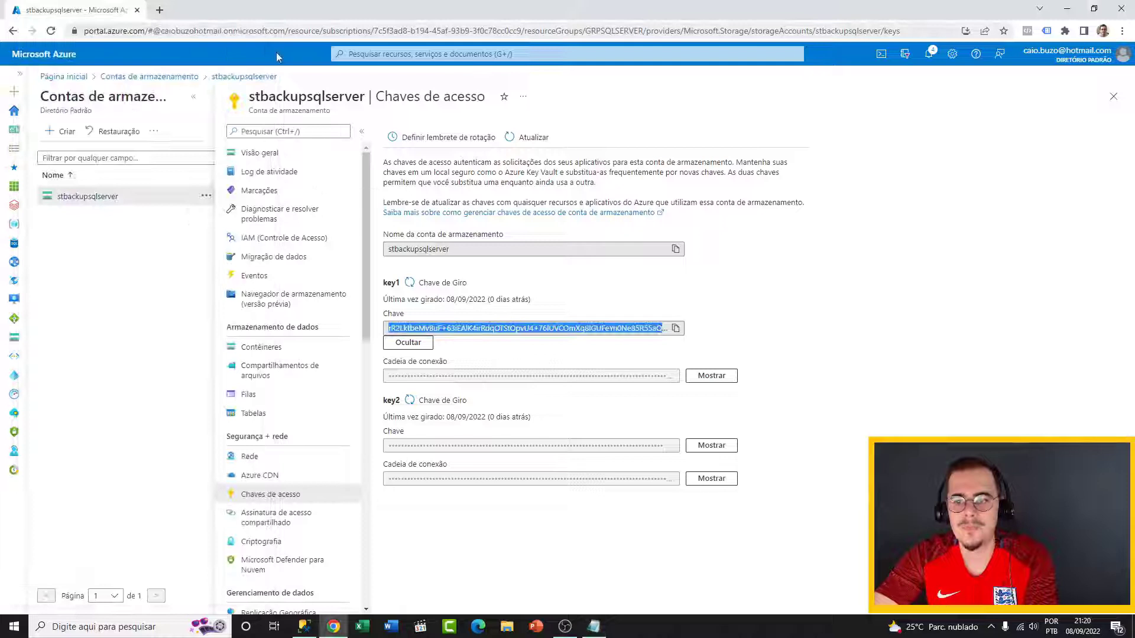
# Copy the key1 access key to the clipboard again and select its full text
pyautogui.click(676, 330)
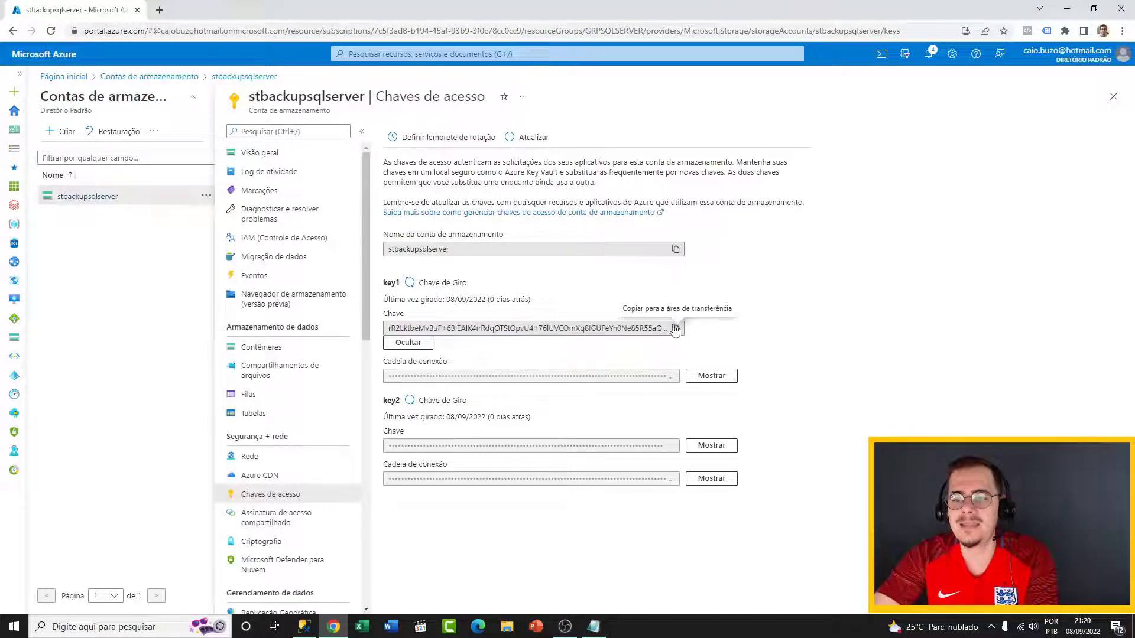
pyautogui.click(675, 329)
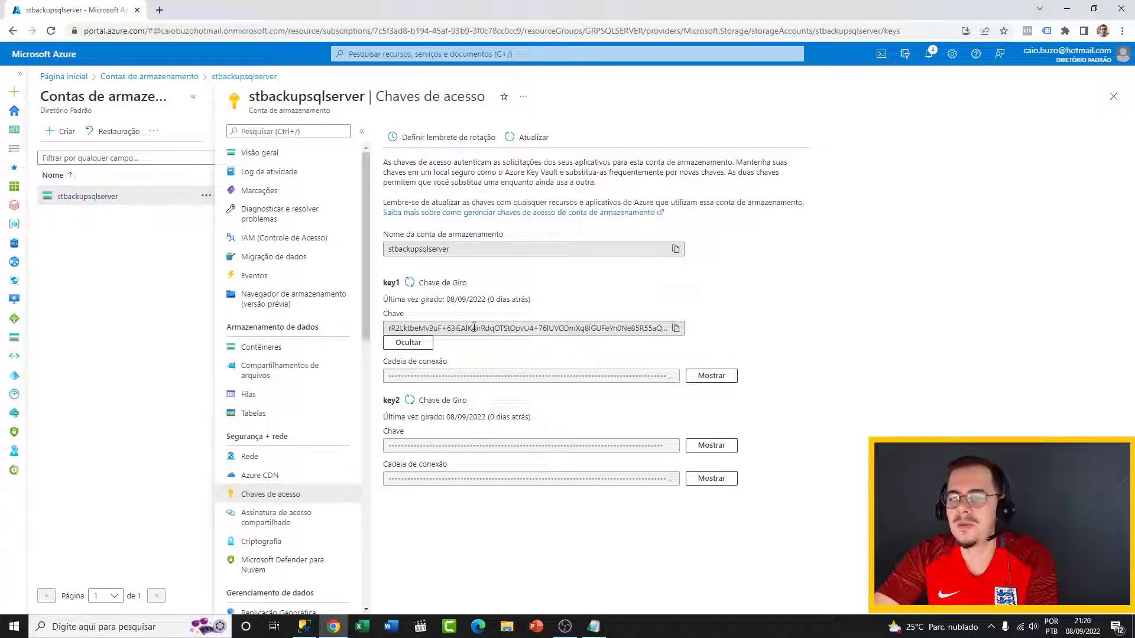
pyautogui.doubleClick(474, 328)
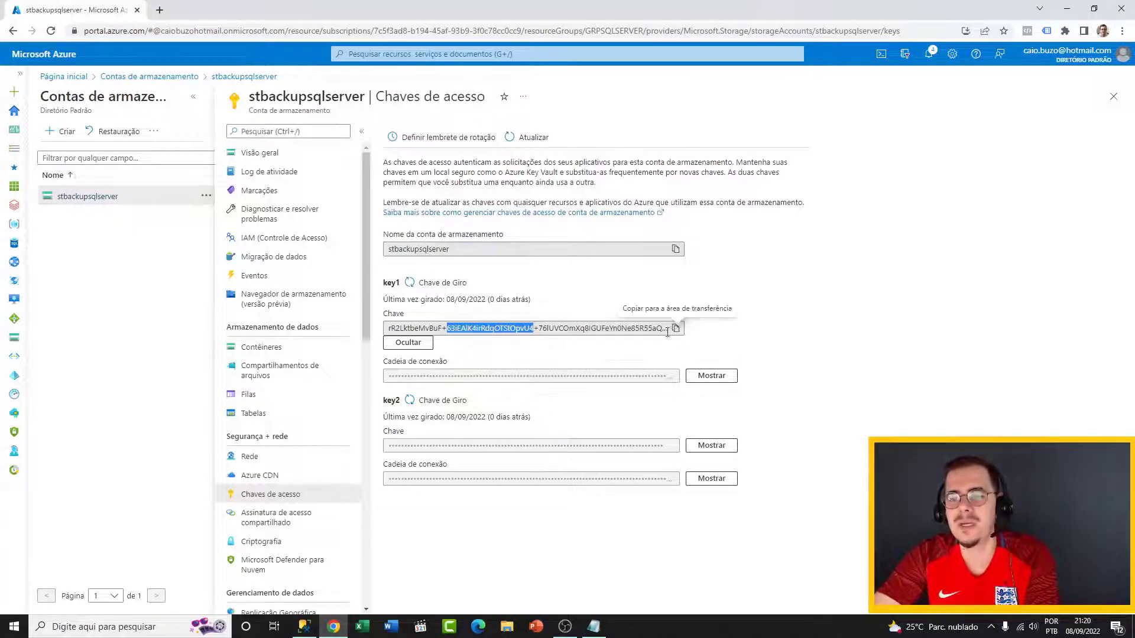
pyautogui.tripleClick(481, 326)
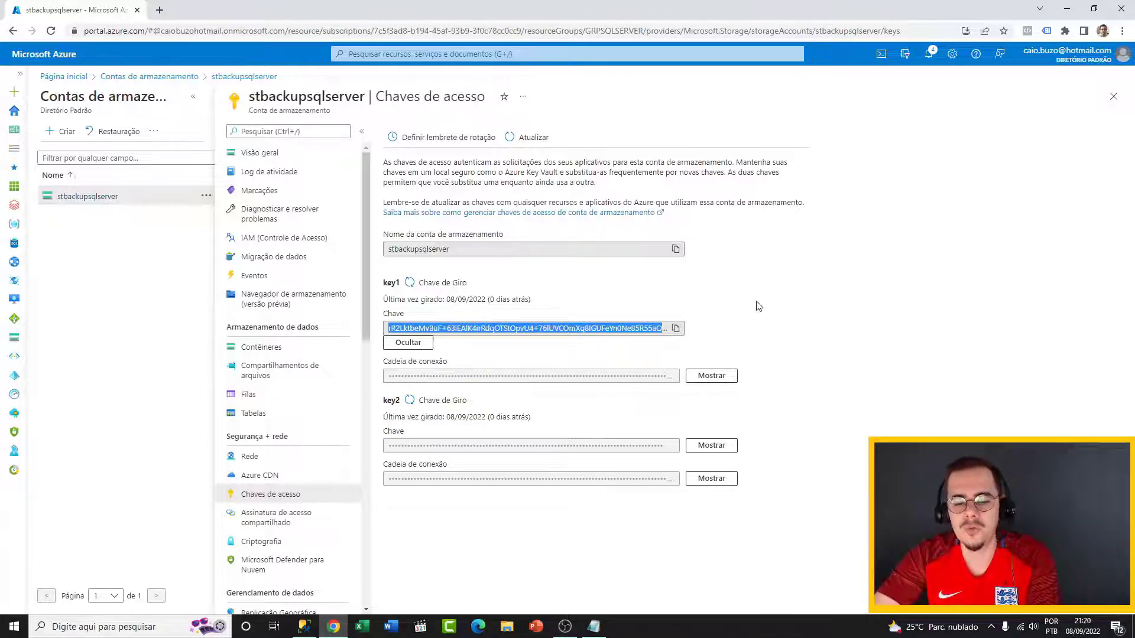
# Check the account name and access key noted in Notepad, return to the portal and hide the key1 value
pyautogui.click(592, 629)
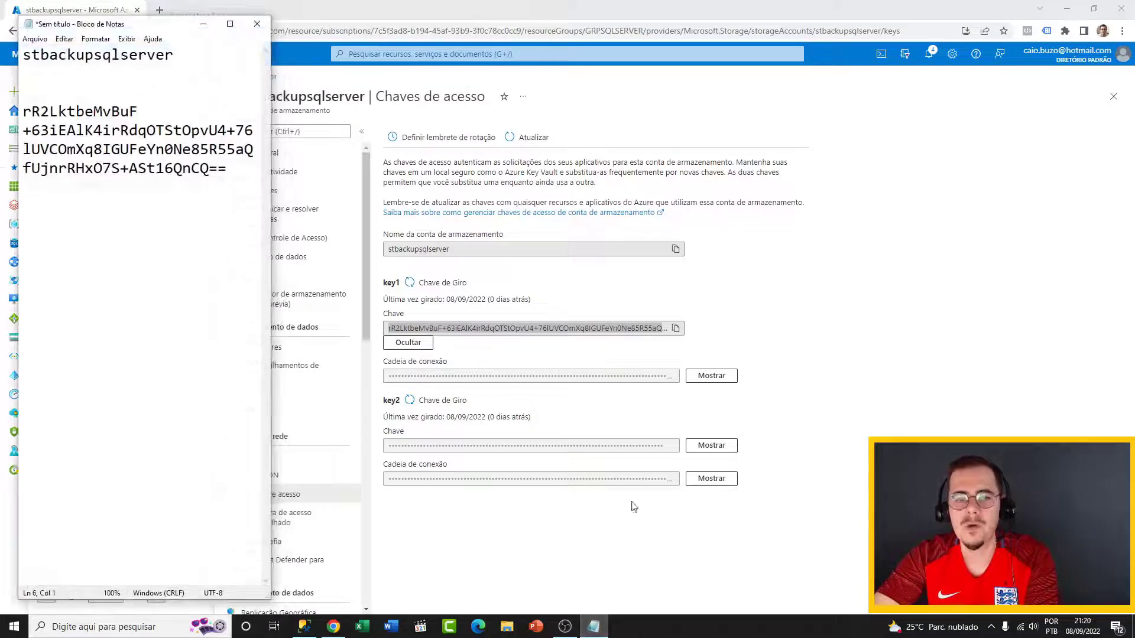
pyautogui.click(601, 631)
pyautogui.click(793, 307)
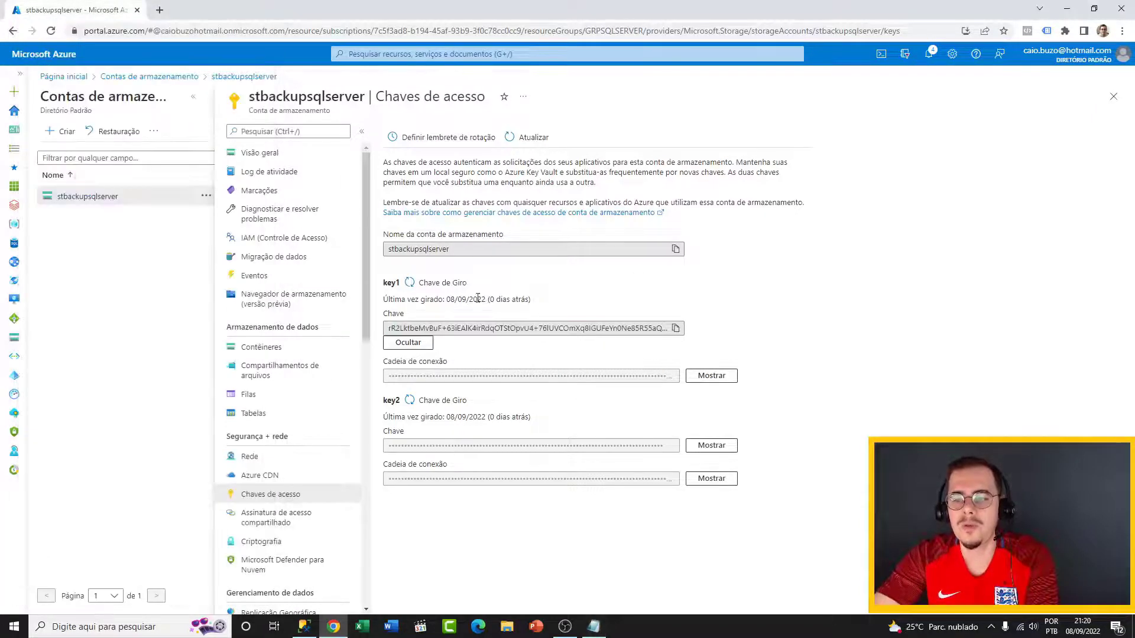
pyautogui.click(421, 345)
pyautogui.click(801, 266)
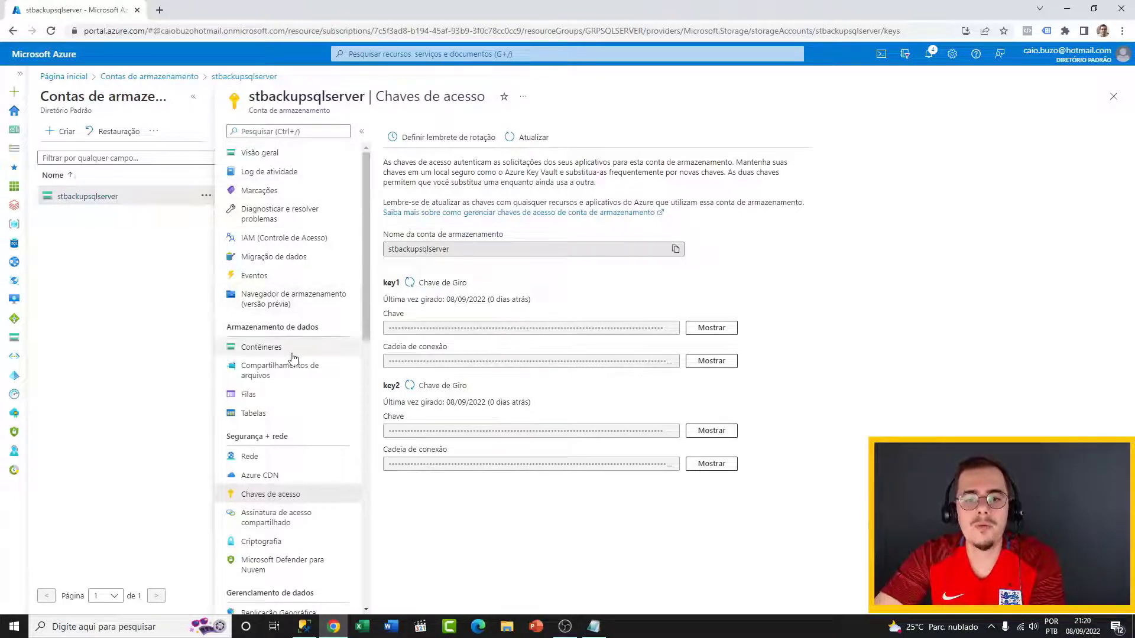
# Open the properties (Propriedades) of the backup container in the stbackupsqlserver storage account
pyautogui.click(264, 350)
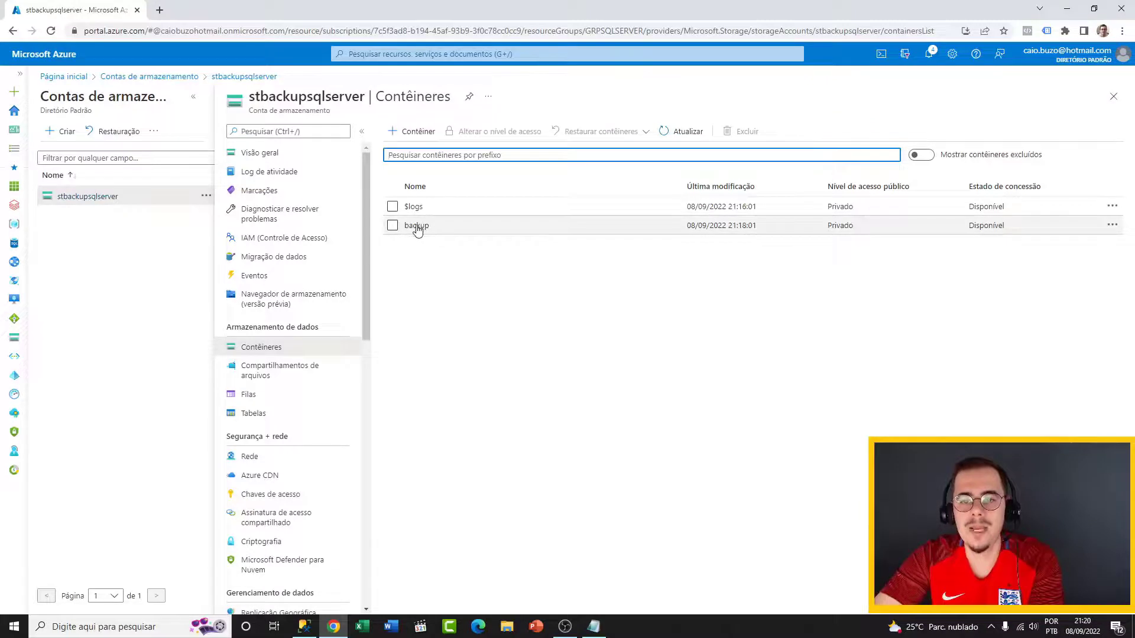
pyautogui.click(415, 231)
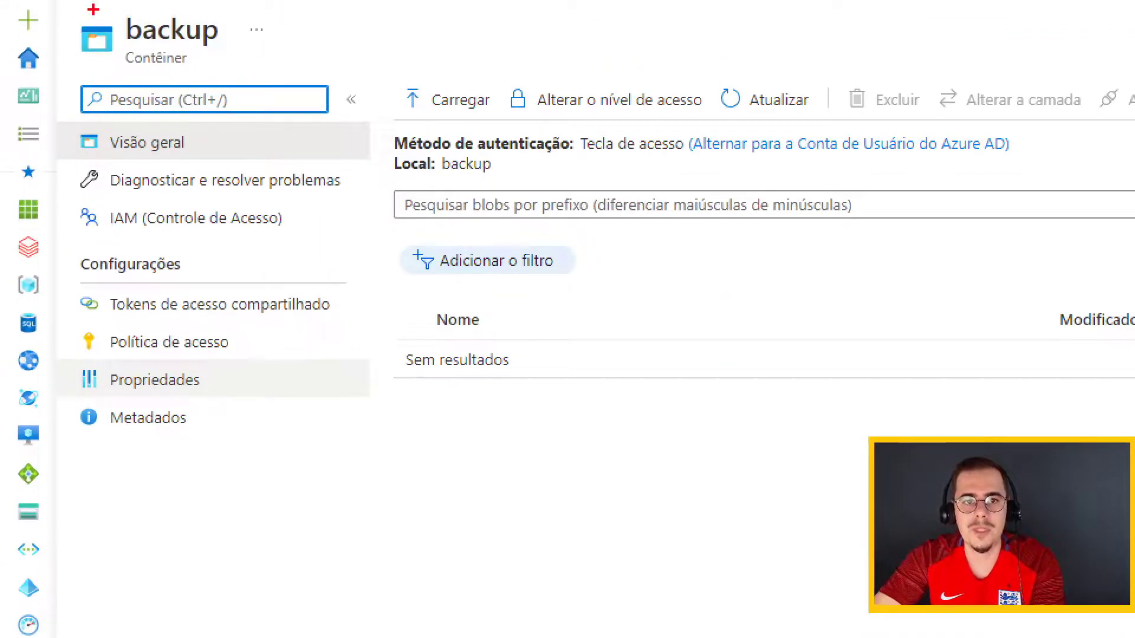
pyautogui.moveTo(93, 15); pyautogui.dragTo(248, 88)
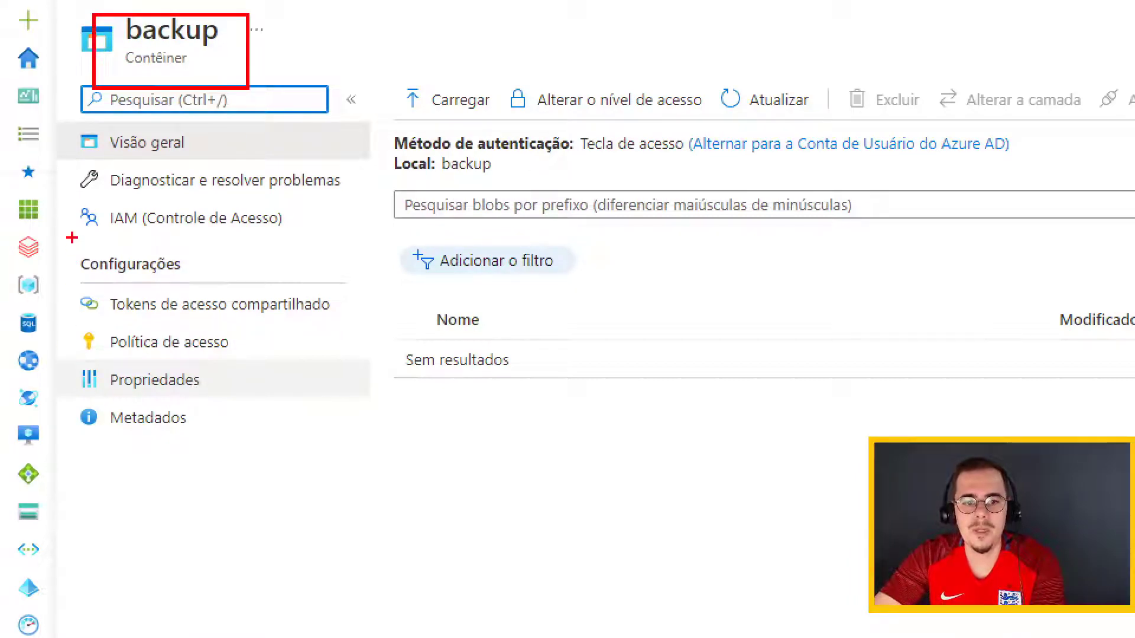
pyautogui.moveTo(72, 246); pyautogui.dragTo(204, 281)
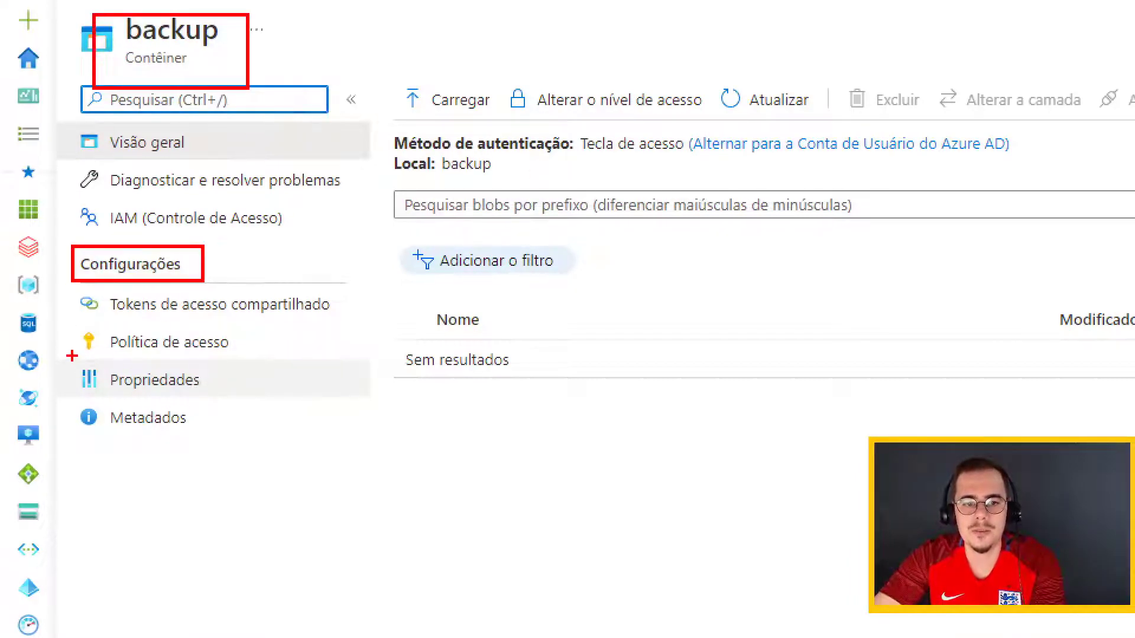
pyautogui.moveTo(72, 355); pyautogui.dragTo(235, 397)
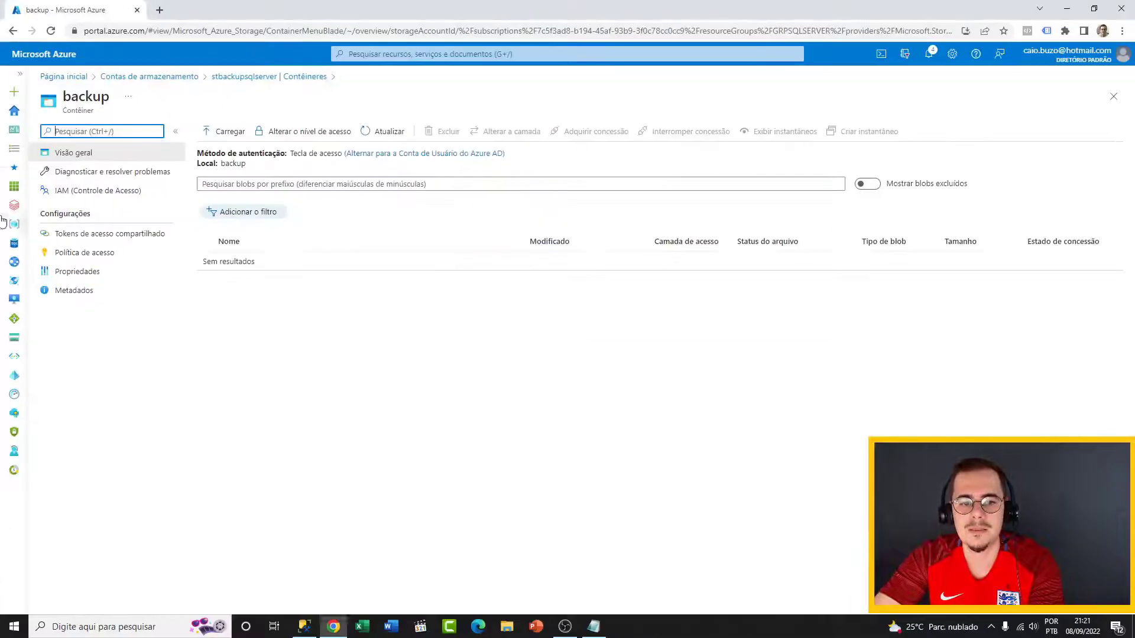
pyautogui.click(75, 276)
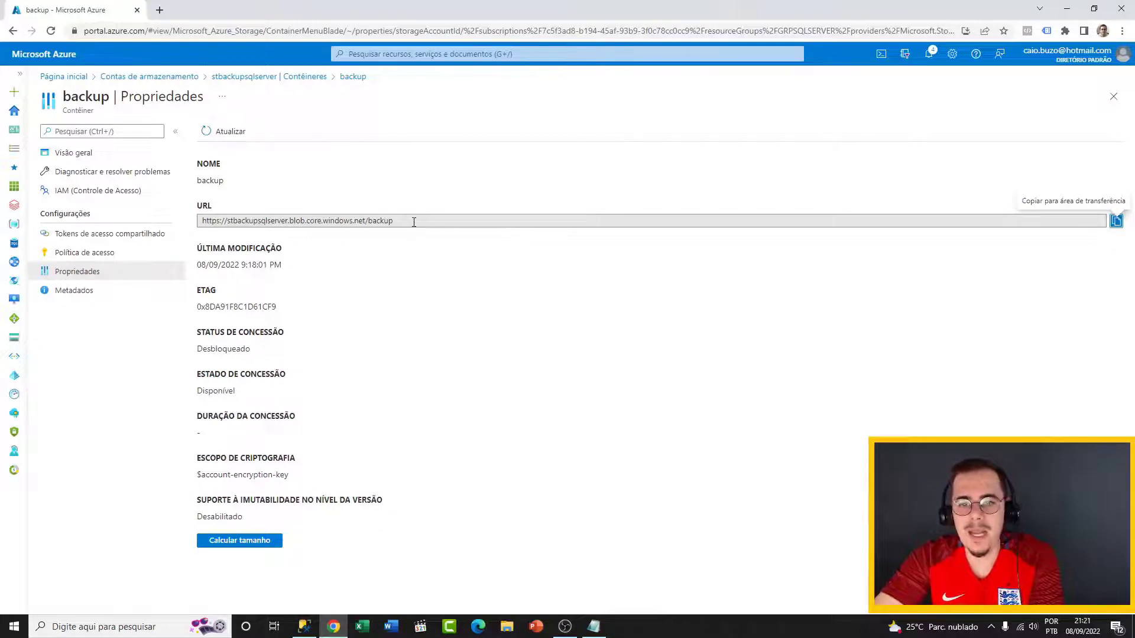
# Copy the backup container's URL into the Notepad document below the access key and return to the portal
pyautogui.moveTo(414, 223); pyautogui.dragTo(199, 228)
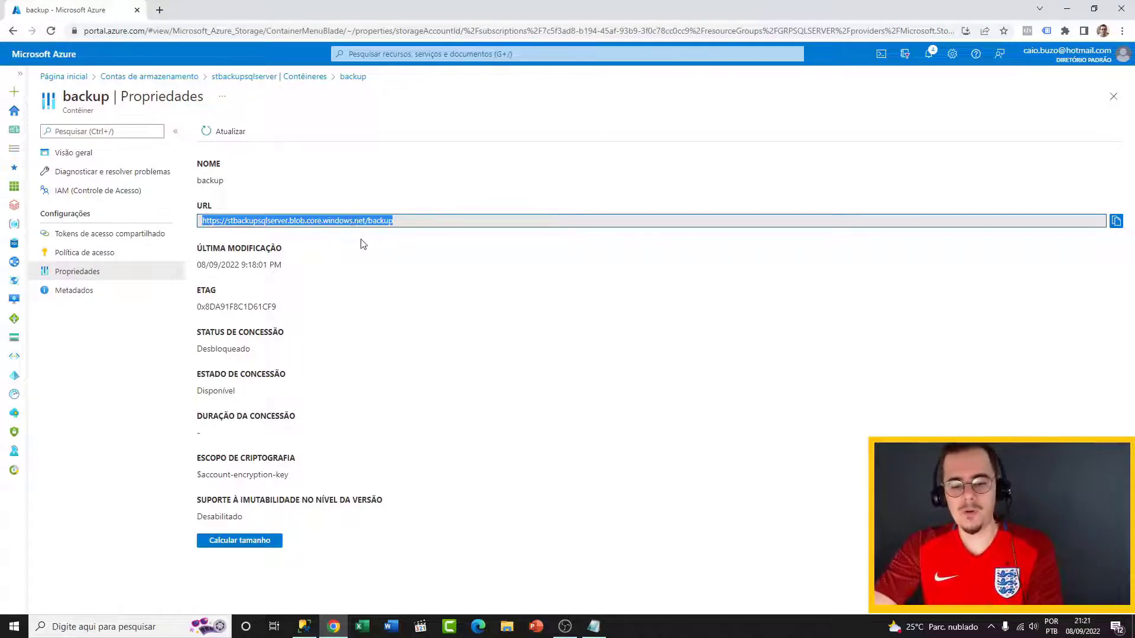
pyautogui.click(593, 627)
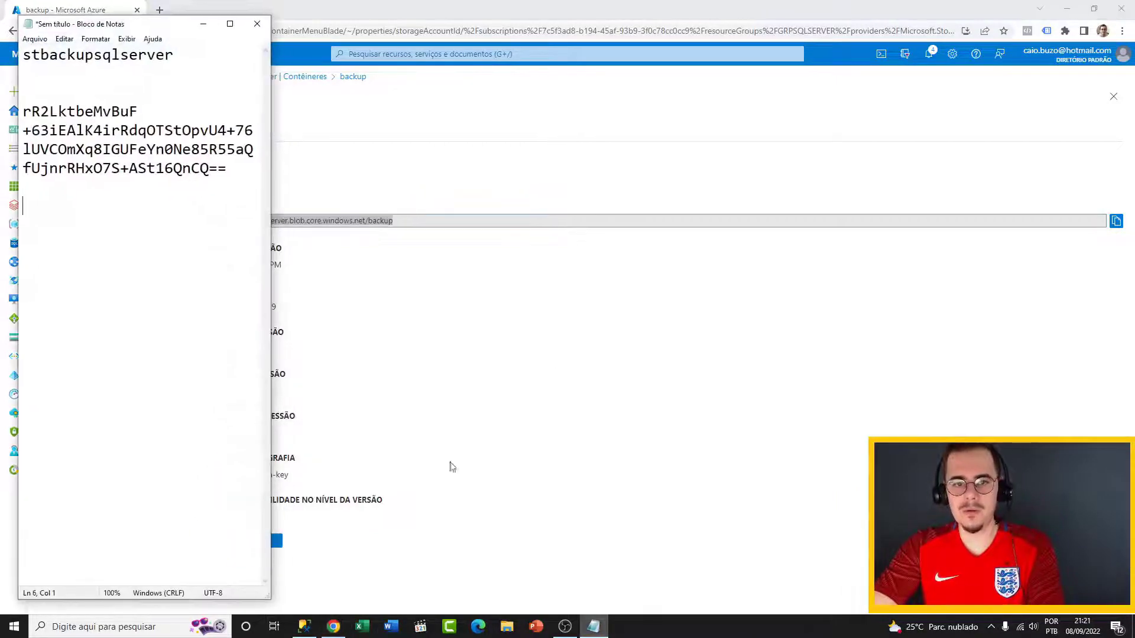
pyautogui.hotkey('ctrl', 'v')
pyautogui.click(203, 23)
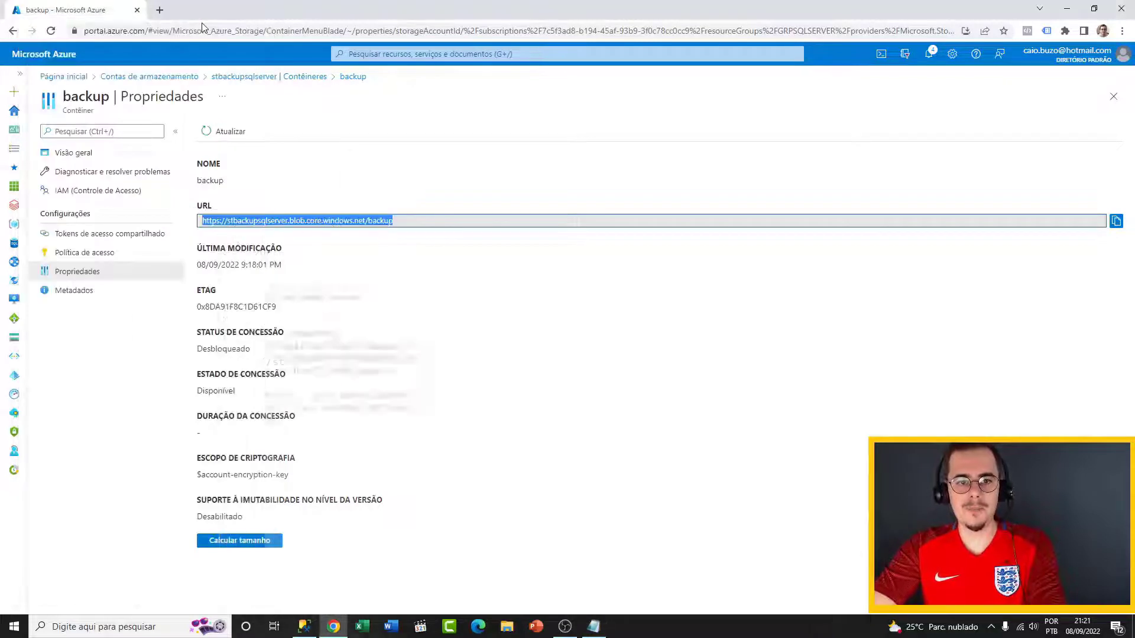
pyautogui.click(469, 193)
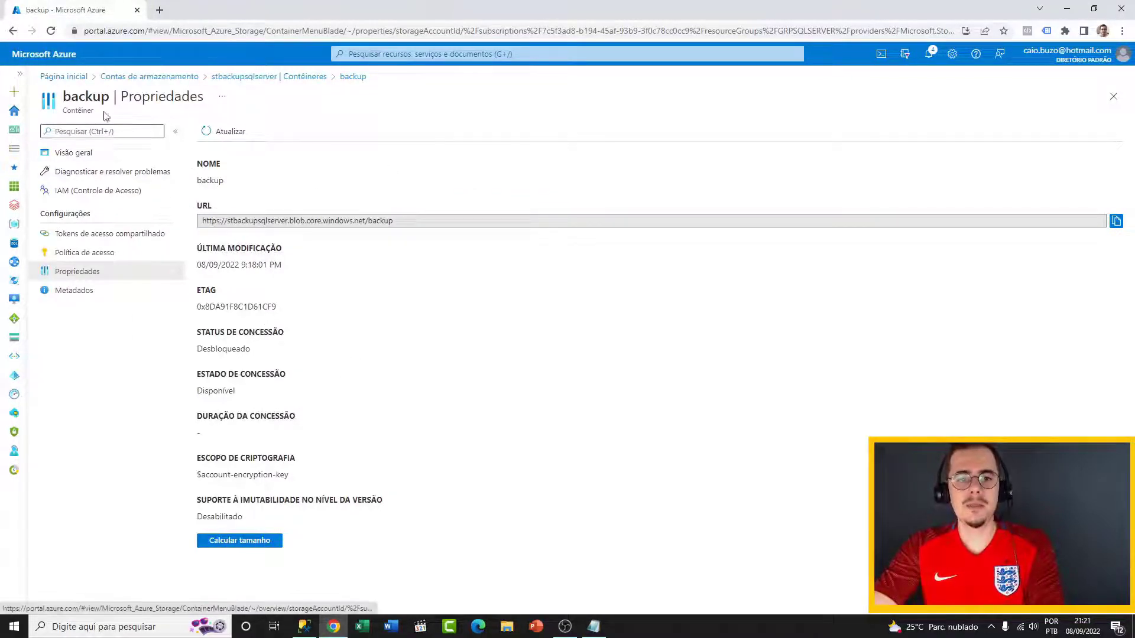
# Retrace the path from the storage accounts list to the backup container's properties, review its URL and return to the container's overview
pyautogui.click(75, 152)
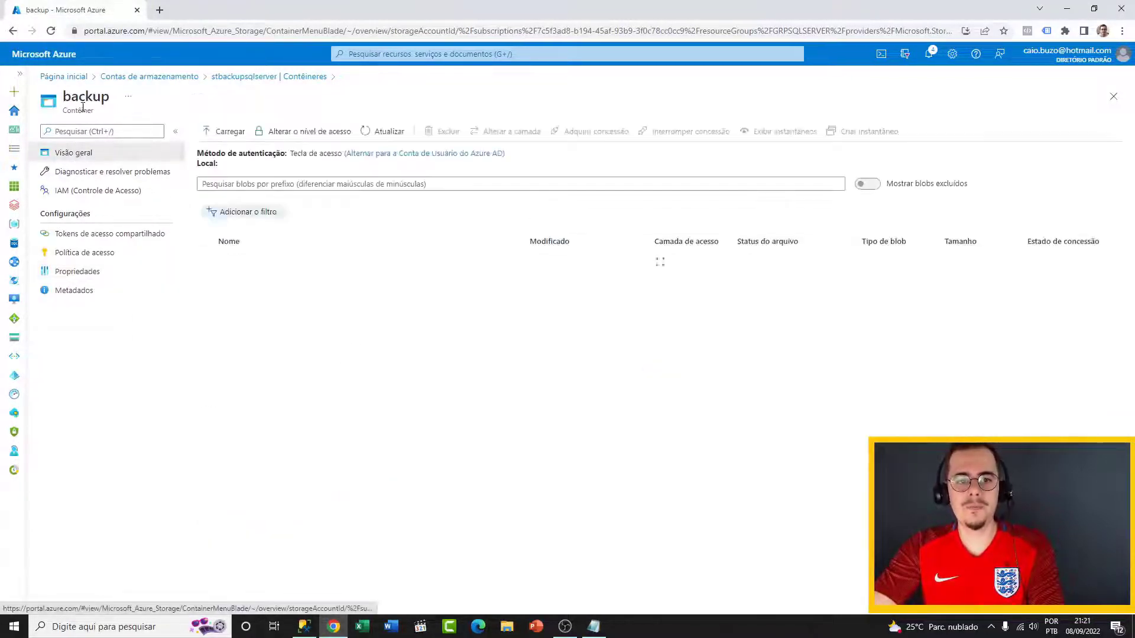
pyautogui.click(183, 78)
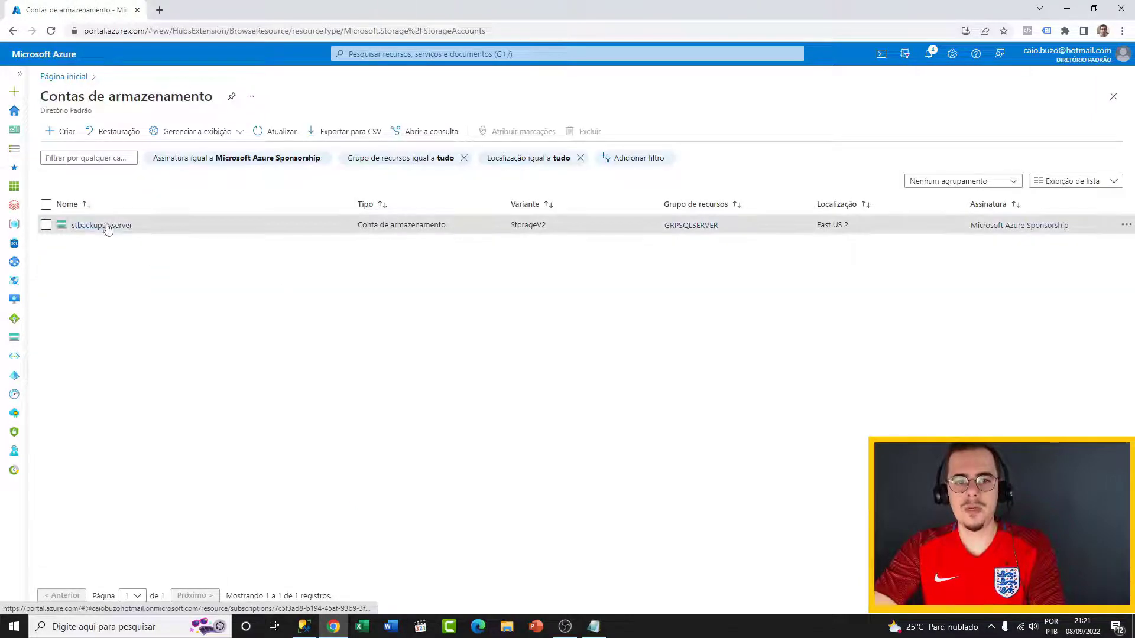
pyautogui.click(108, 224)
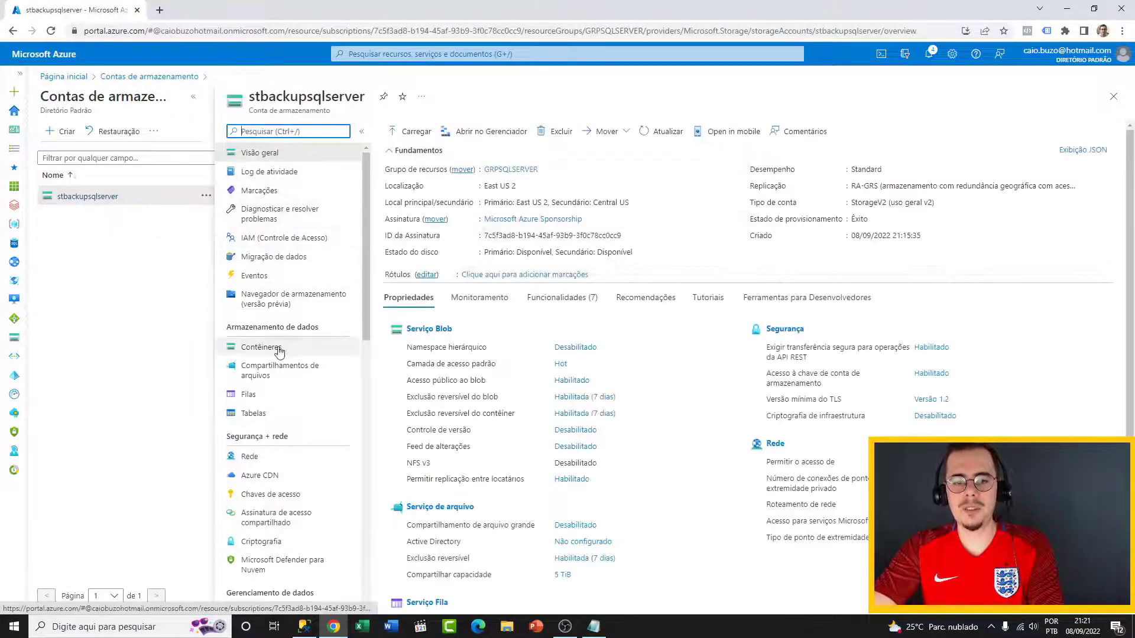
pyautogui.click(277, 347)
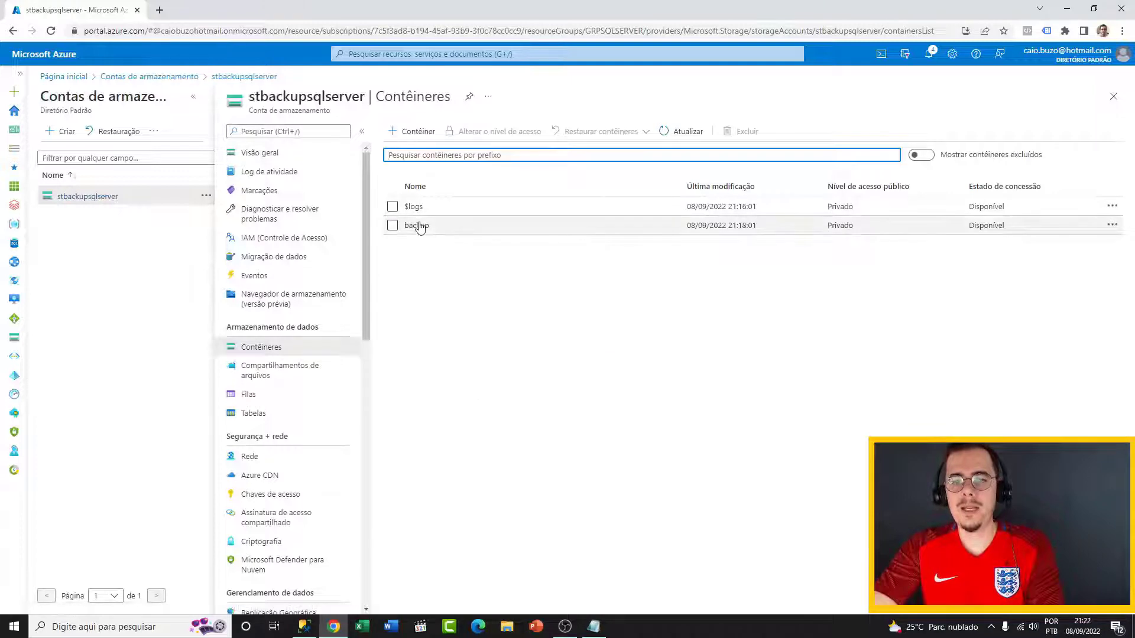
pyautogui.click(418, 227)
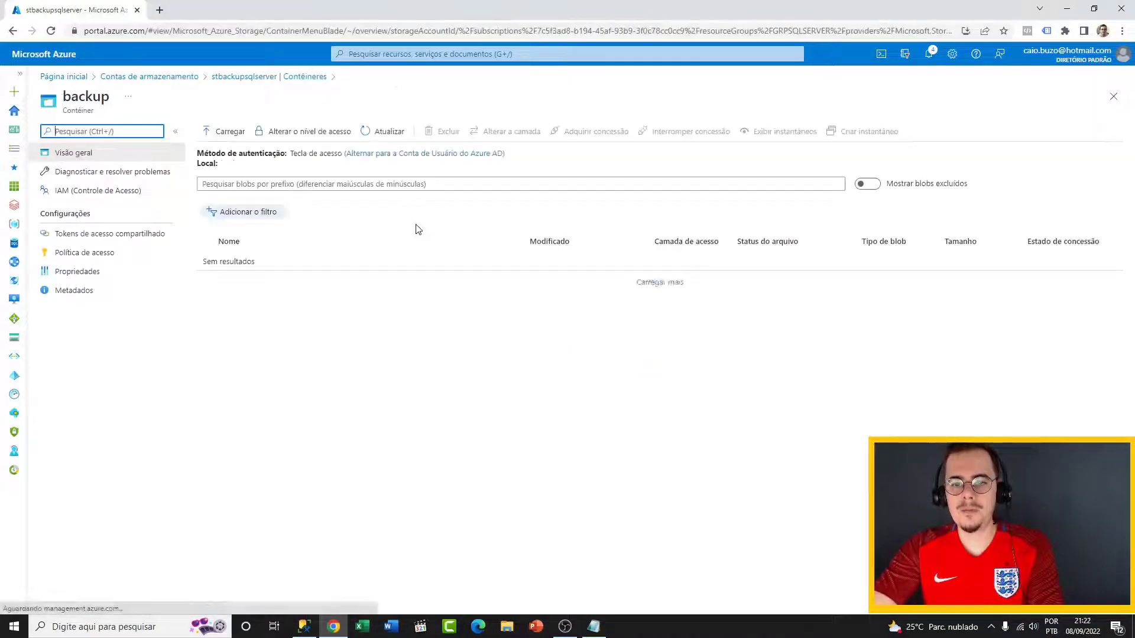
pyautogui.click(116, 275)
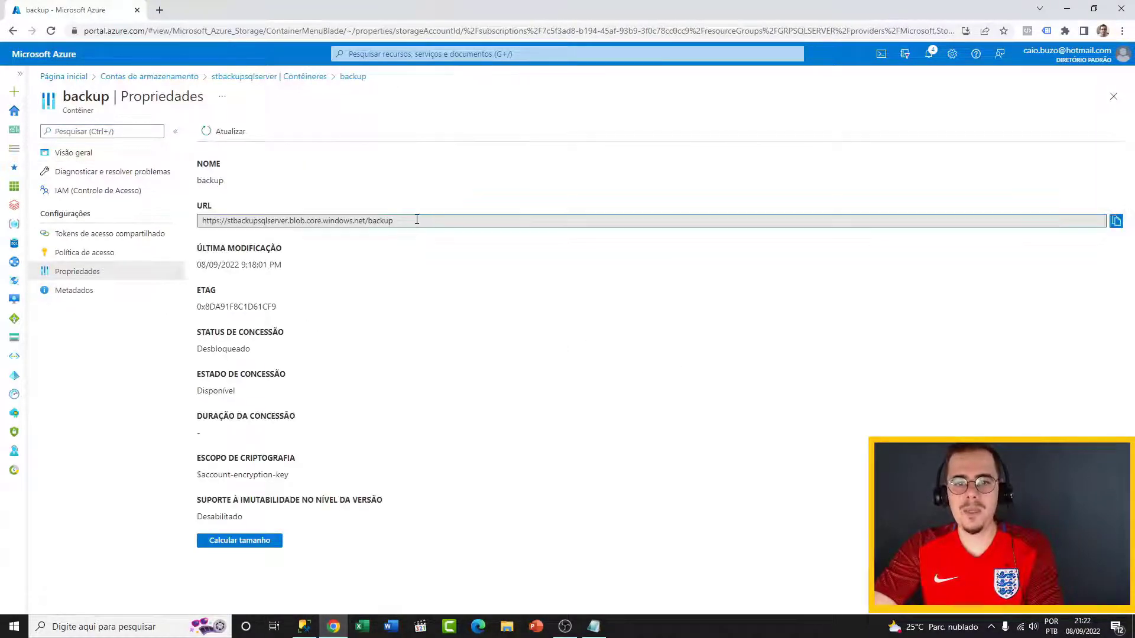
pyautogui.moveTo(413, 222); pyautogui.dragTo(195, 224)
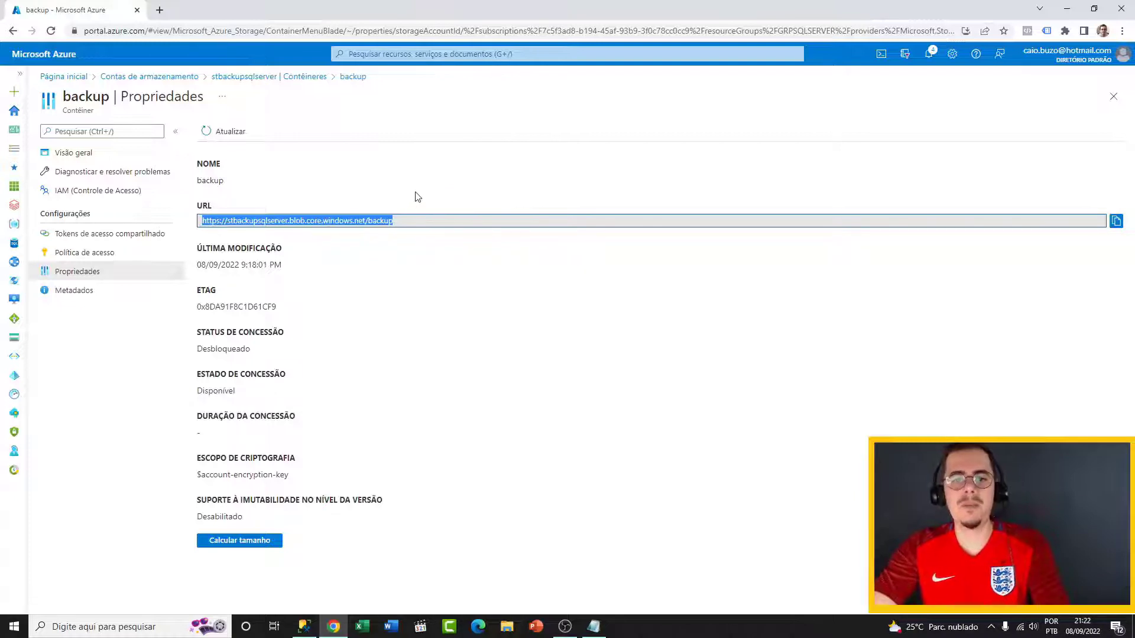
pyautogui.click(453, 171)
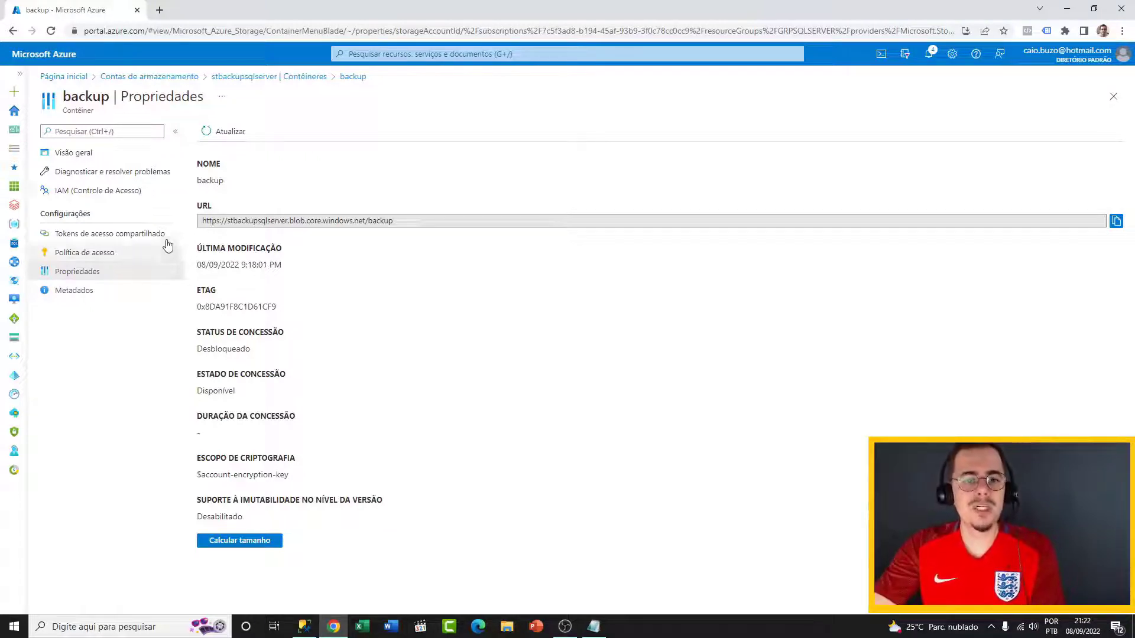
pyautogui.click(94, 155)
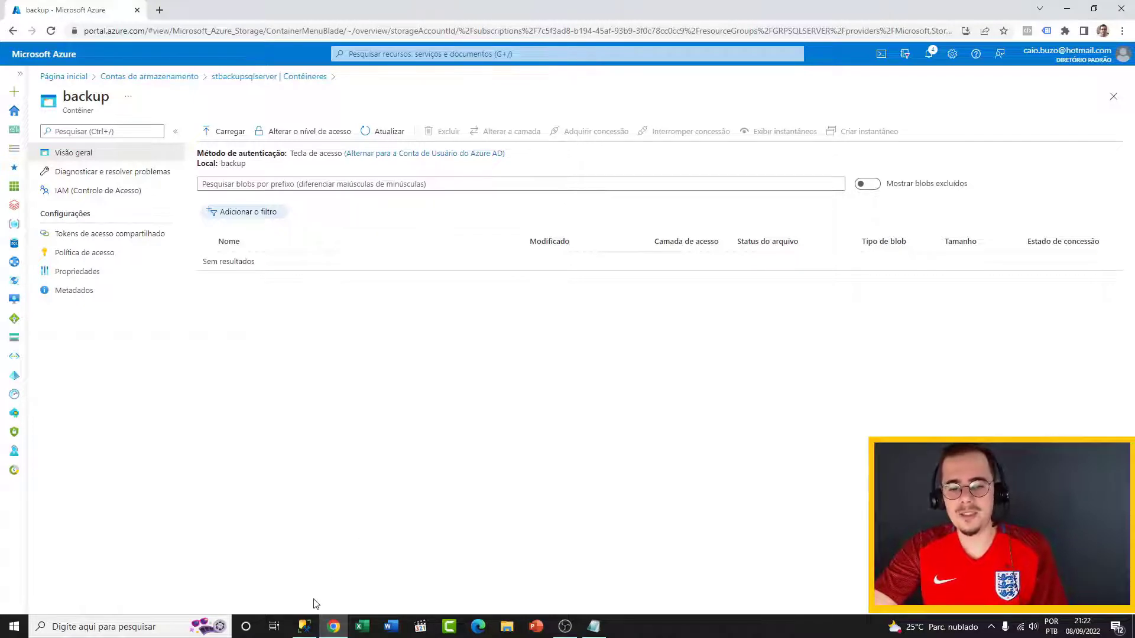
# Switch to SQL Server Management Studio and execute only the CREATE DATABASE db_azure statement
pyautogui.click(304, 627)
pyautogui.click(439, 278)
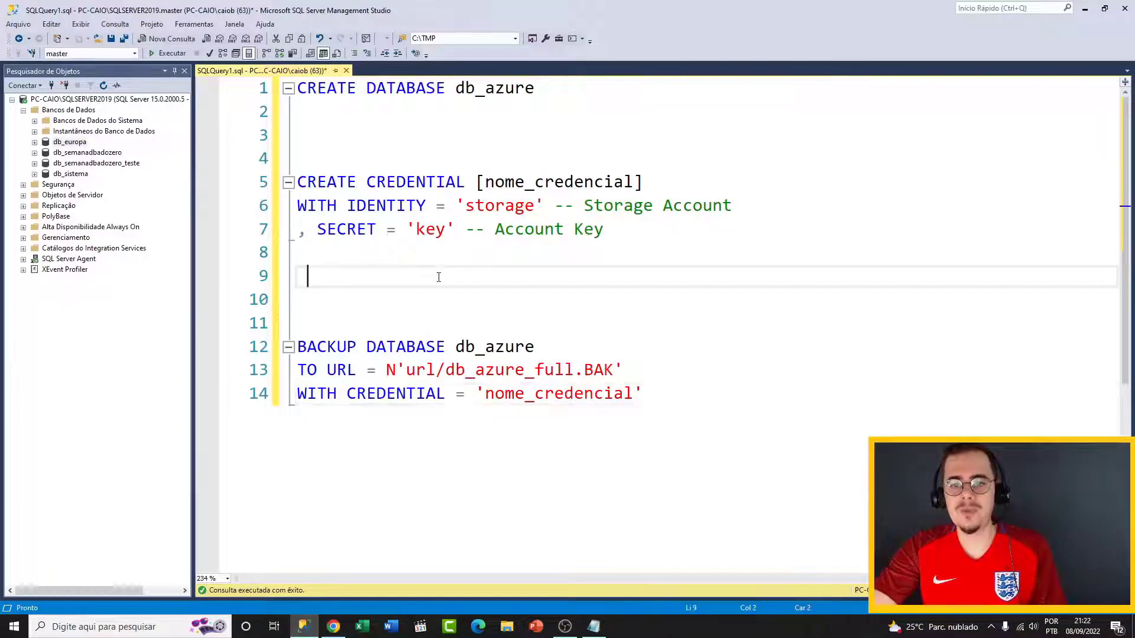
pyautogui.click(413, 127)
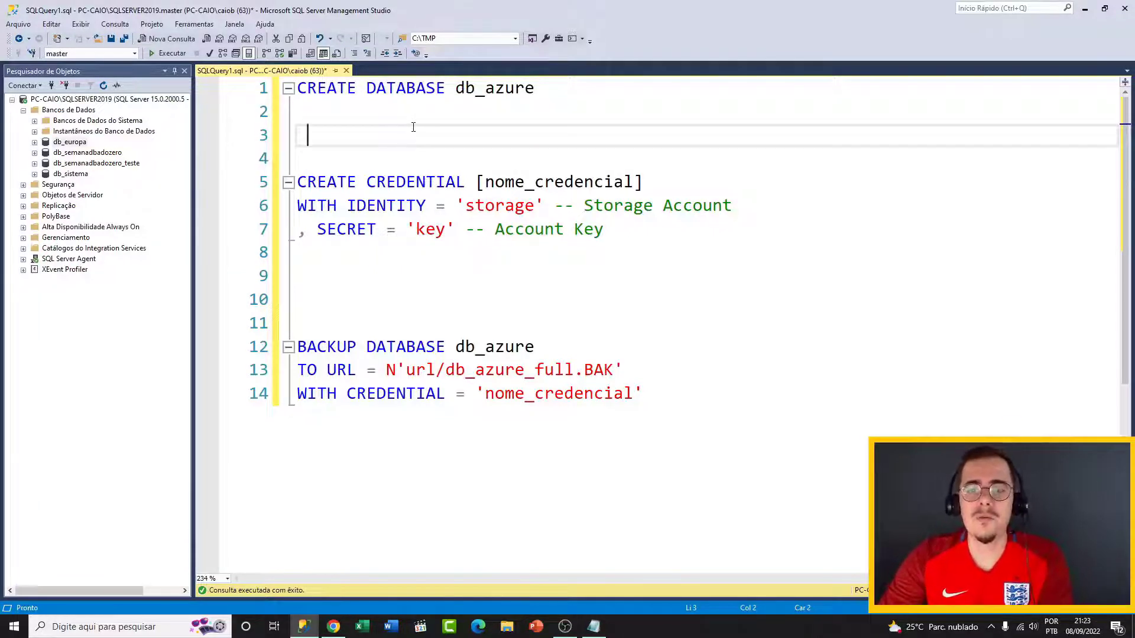
pyautogui.press('Up')
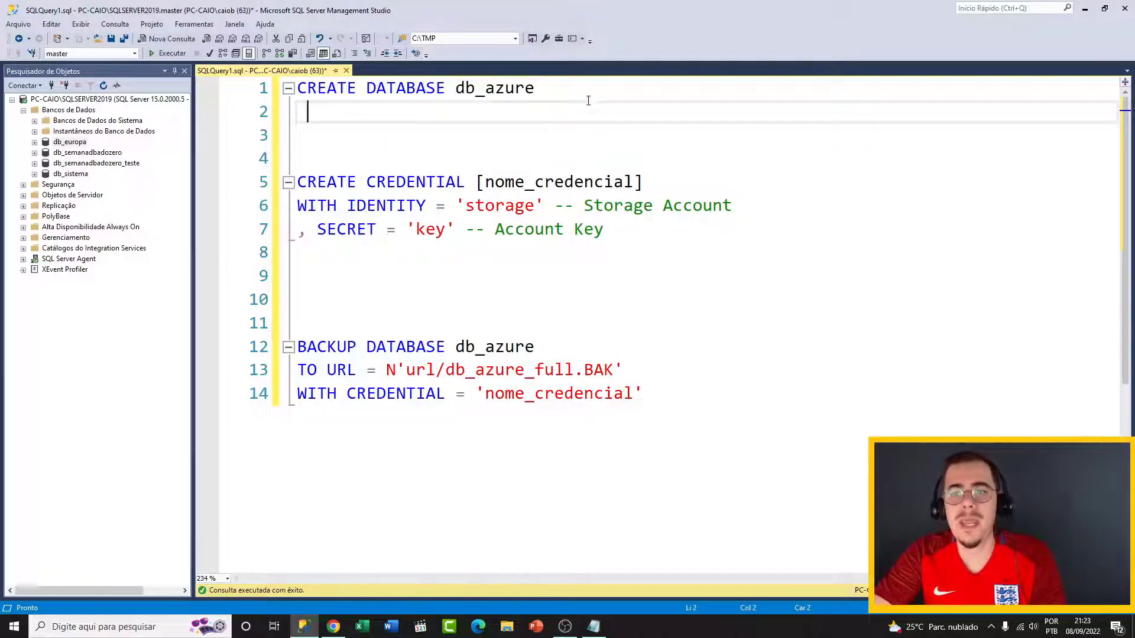
pyautogui.moveTo(565, 87); pyautogui.dragTo(328, 89)
pyautogui.click(574, 121)
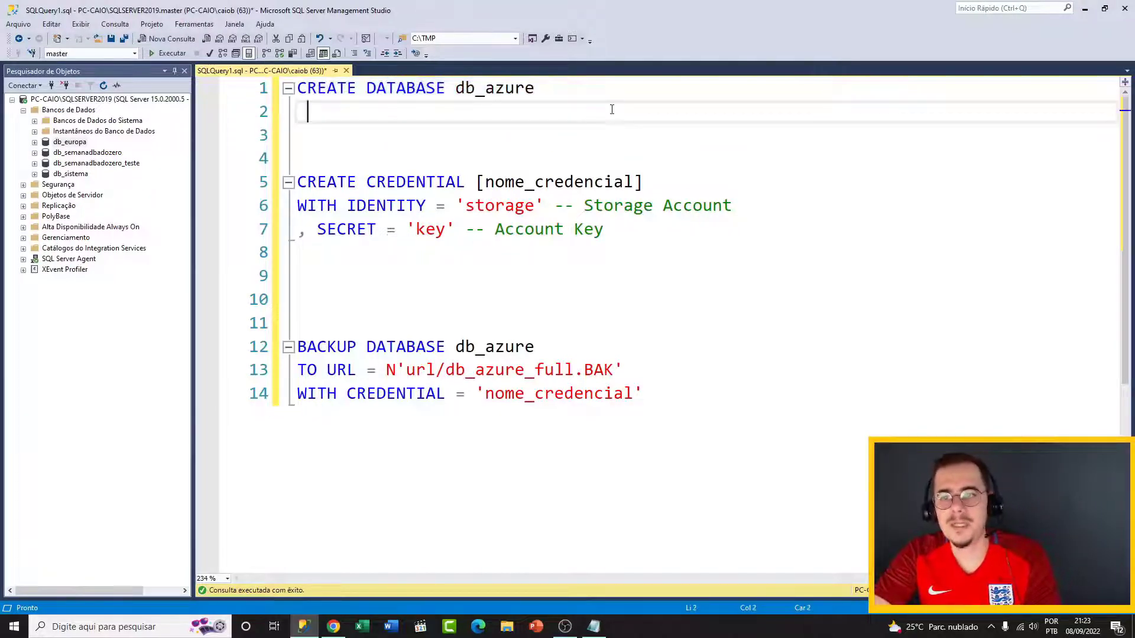
pyautogui.moveTo(611, 109); pyautogui.dragTo(297, 88)
pyautogui.press('F5')
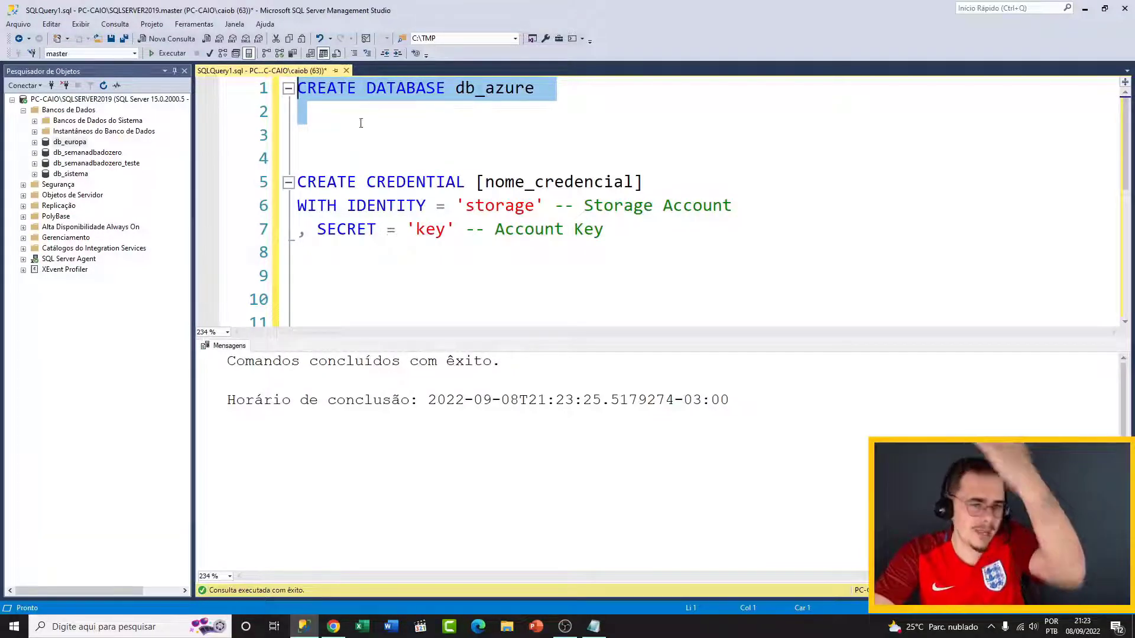
# Refresh the databases folder (Bancos de Dados) of the SQLSERVER2019 instance and check for db_azure
pyautogui.click(73, 111)
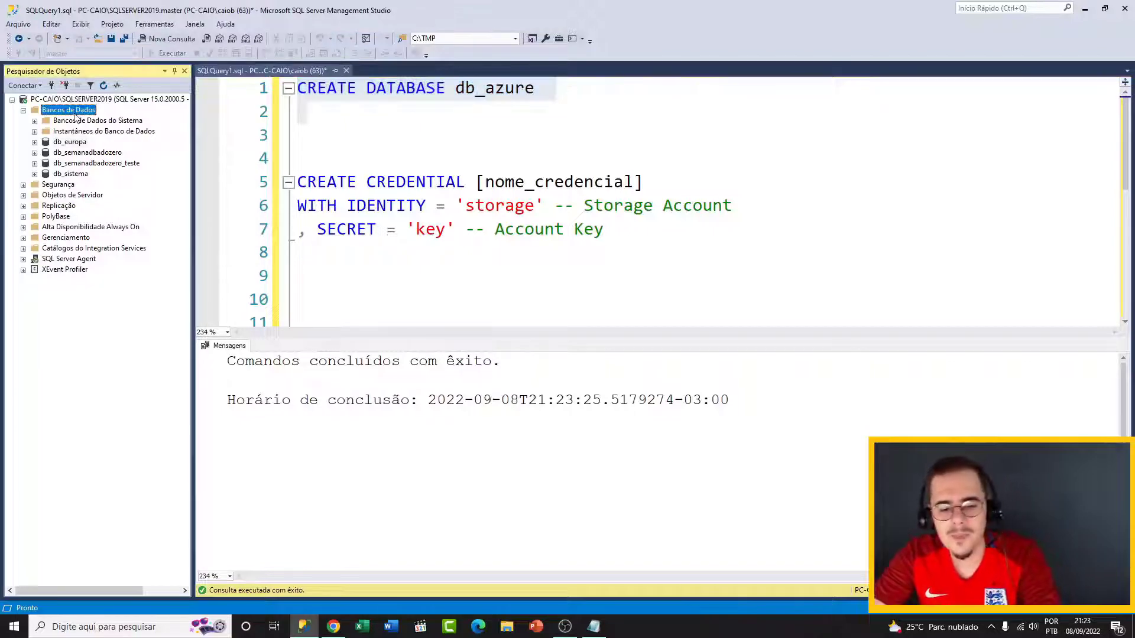
pyautogui.press('F5')
pyautogui.click(301, 135)
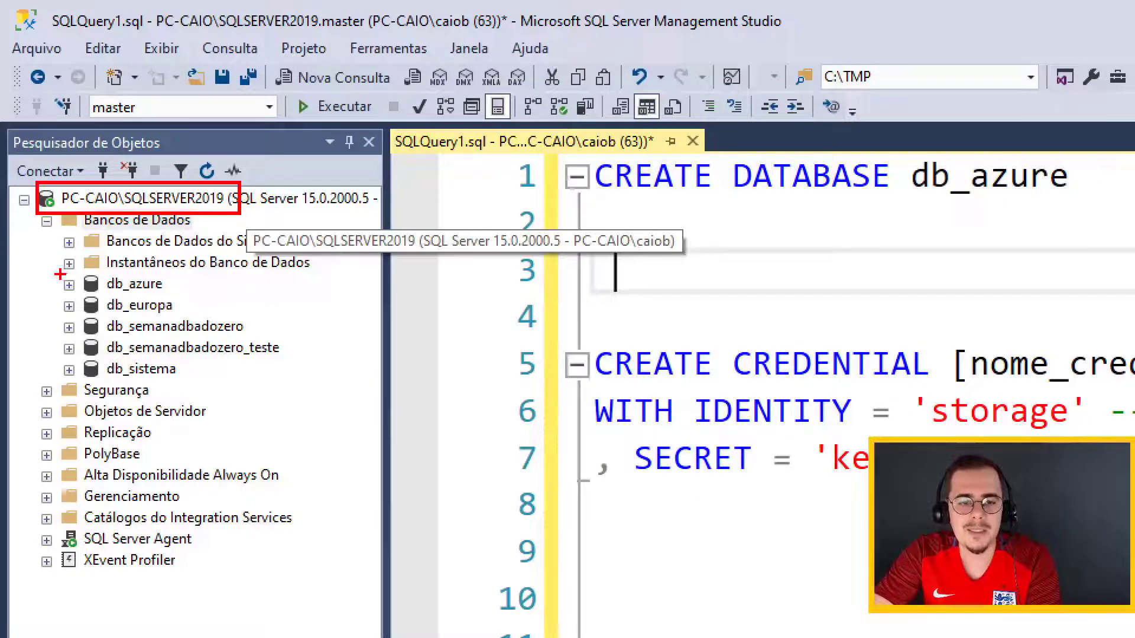
pyautogui.moveTo(61, 274); pyautogui.dragTo(189, 296)
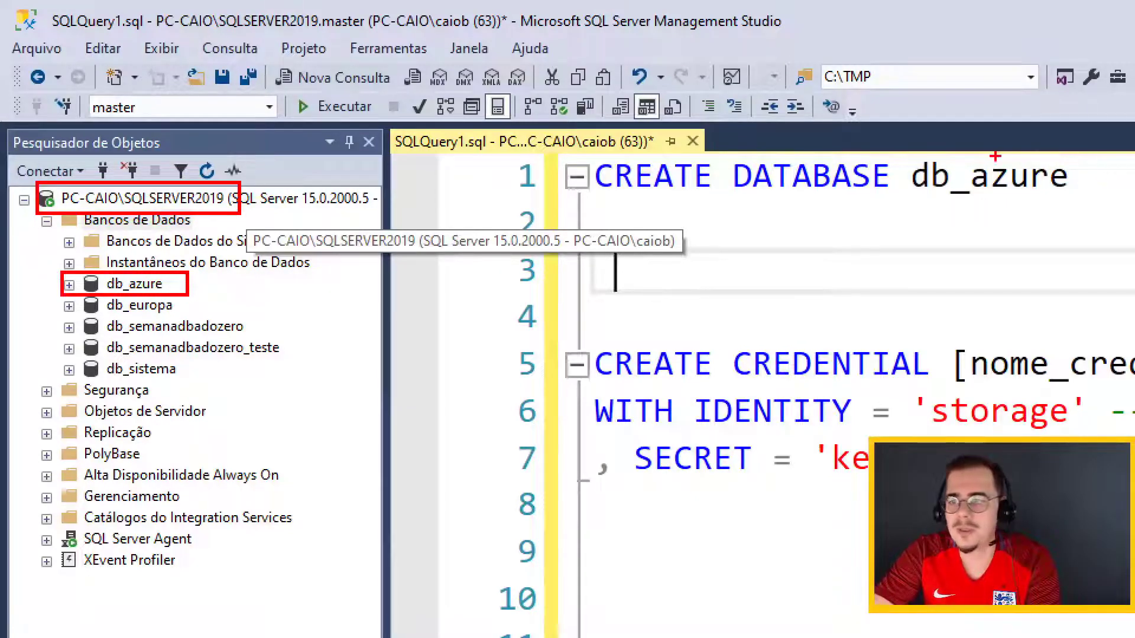
pyautogui.moveTo(884, 140); pyautogui.dragTo(1086, 207)
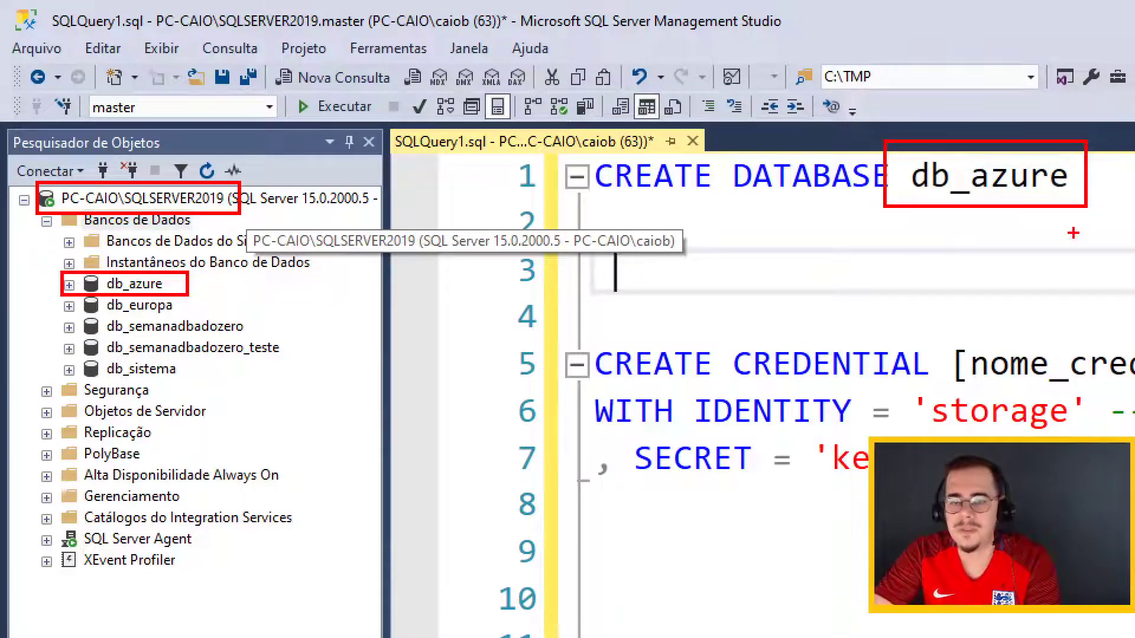
pyautogui.press('Escape')
# Hide the query results pane and place the cursor on blank line 10, above the BACKUP DATABASE statement
pyautogui.click(436, 92)
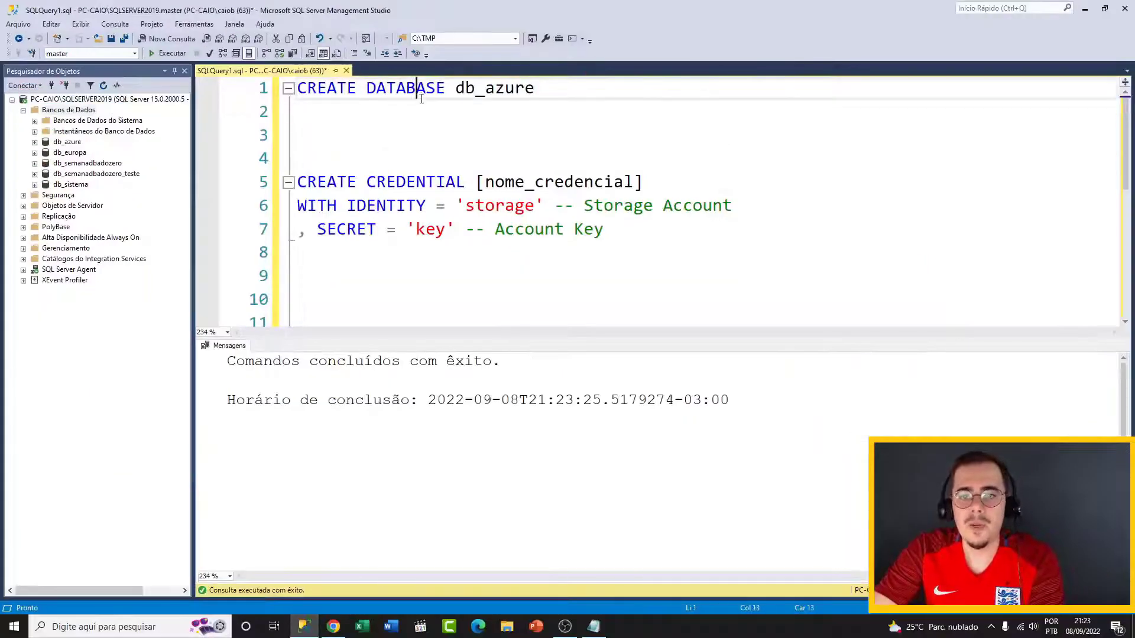
pyautogui.click(457, 129)
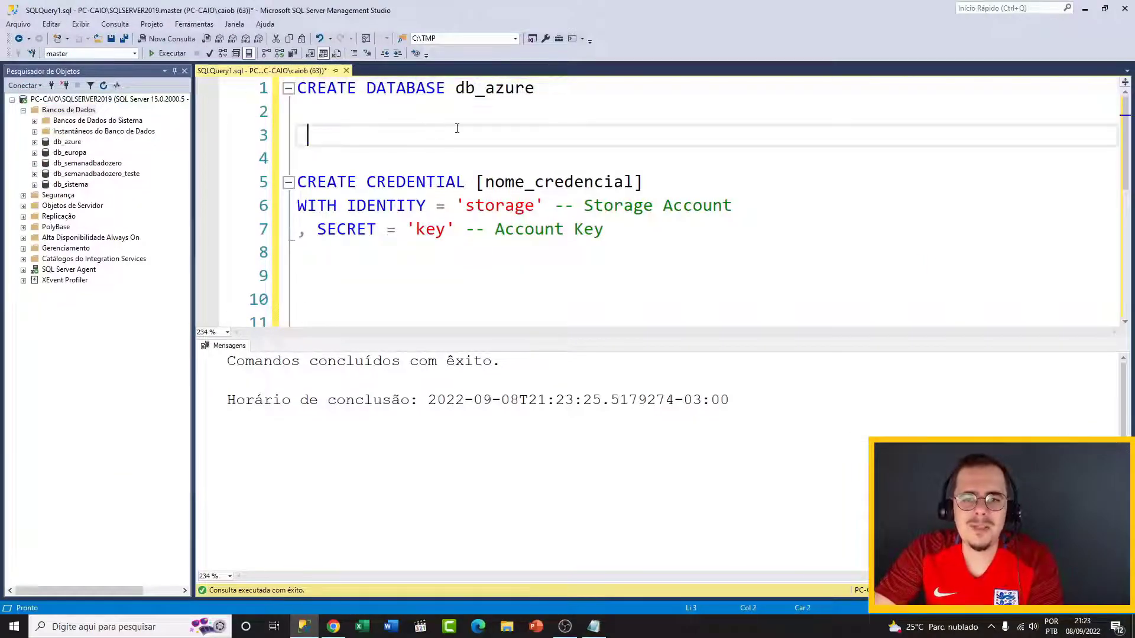
pyautogui.hotkey('ctrl', 'r')
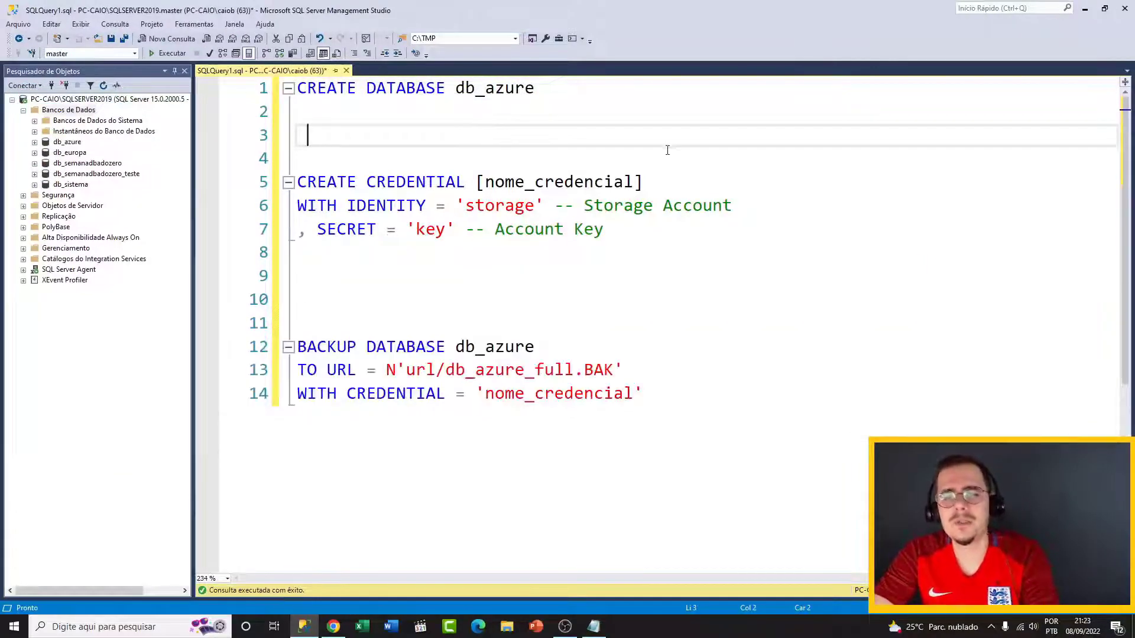
pyautogui.click(643, 294)
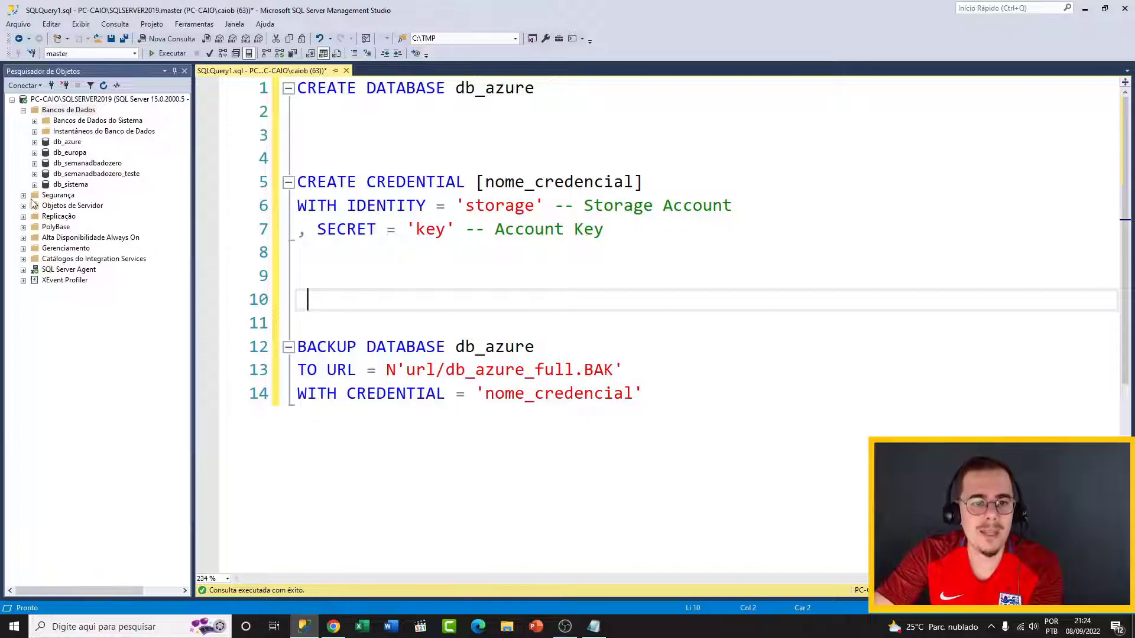
# Expand the server's Segurança folder, look at the new credential form for Credenciais and cancel it
pyautogui.click(23, 196)
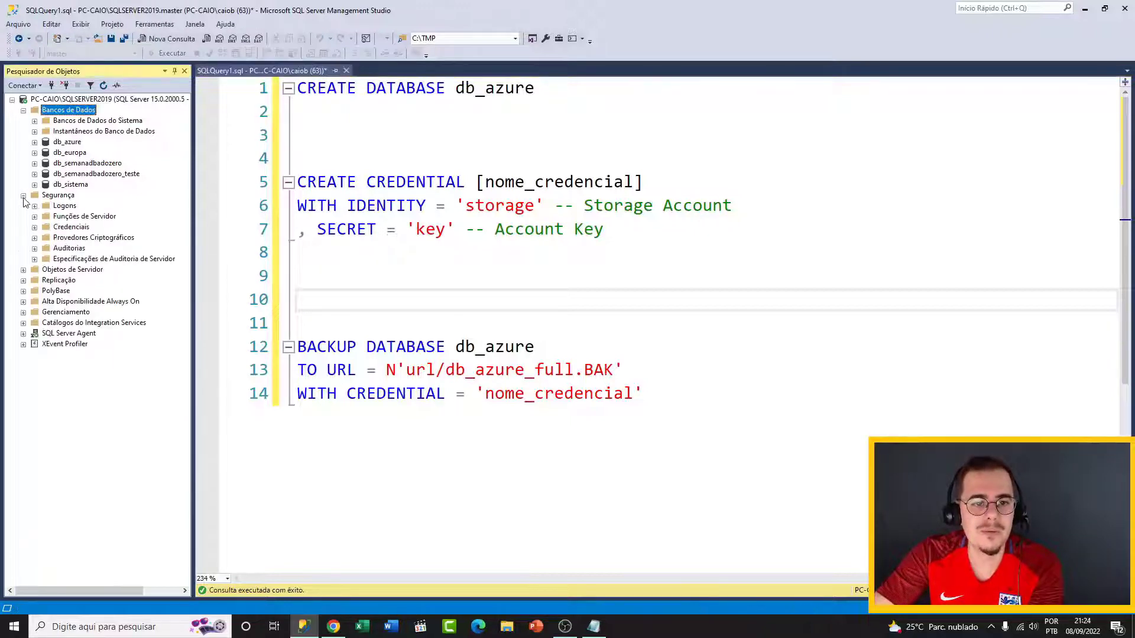
pyautogui.rightClick(63, 228)
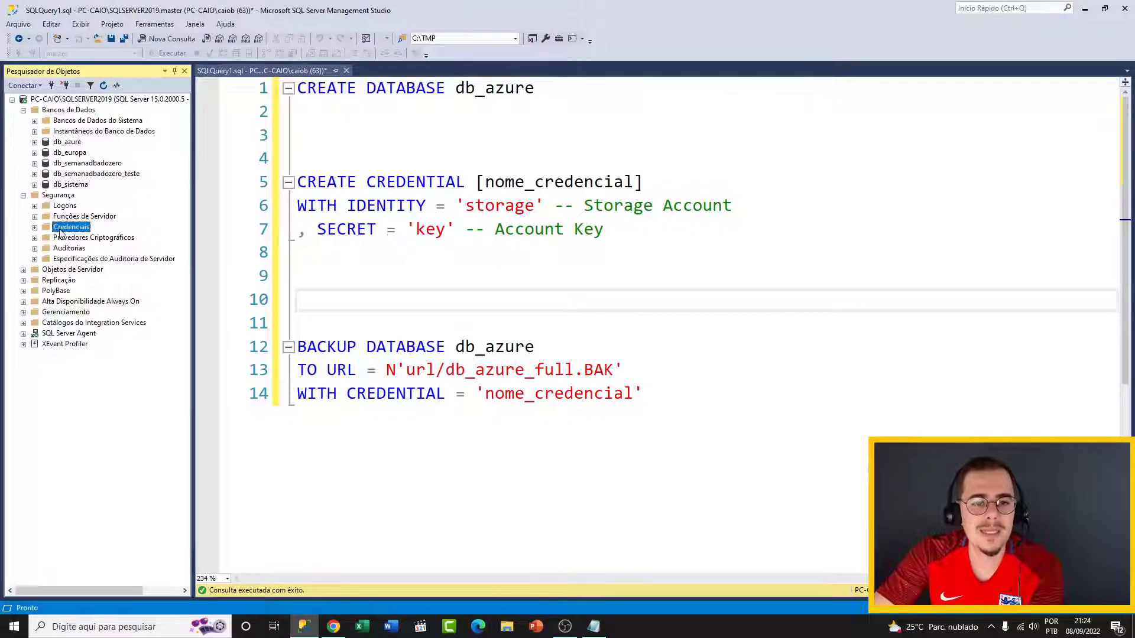
pyautogui.click(85, 236)
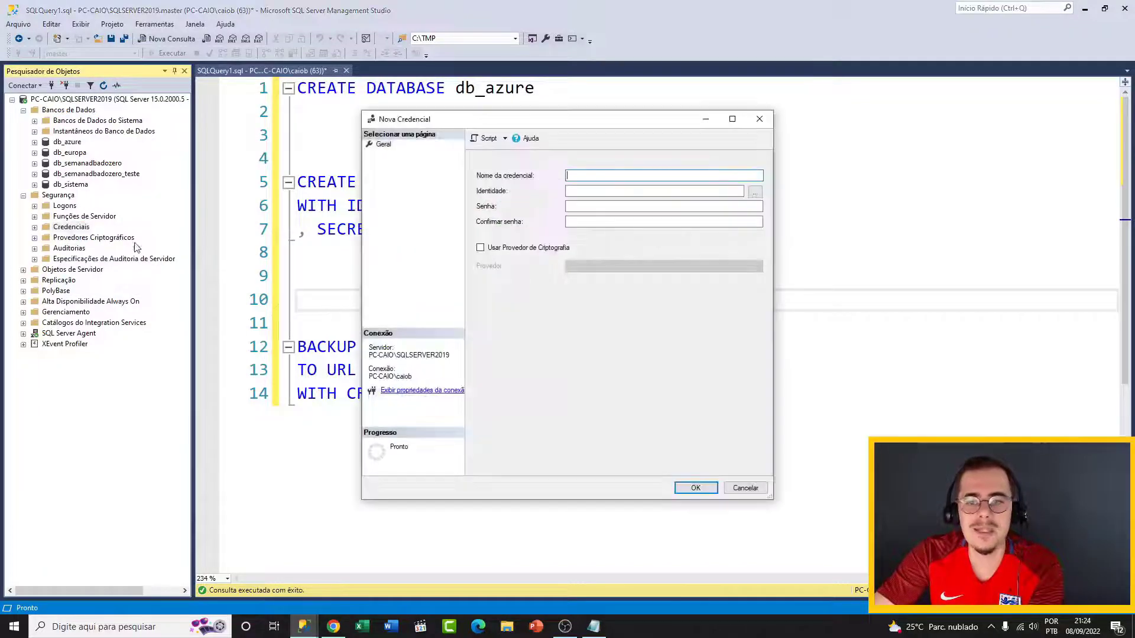
pyautogui.click(746, 488)
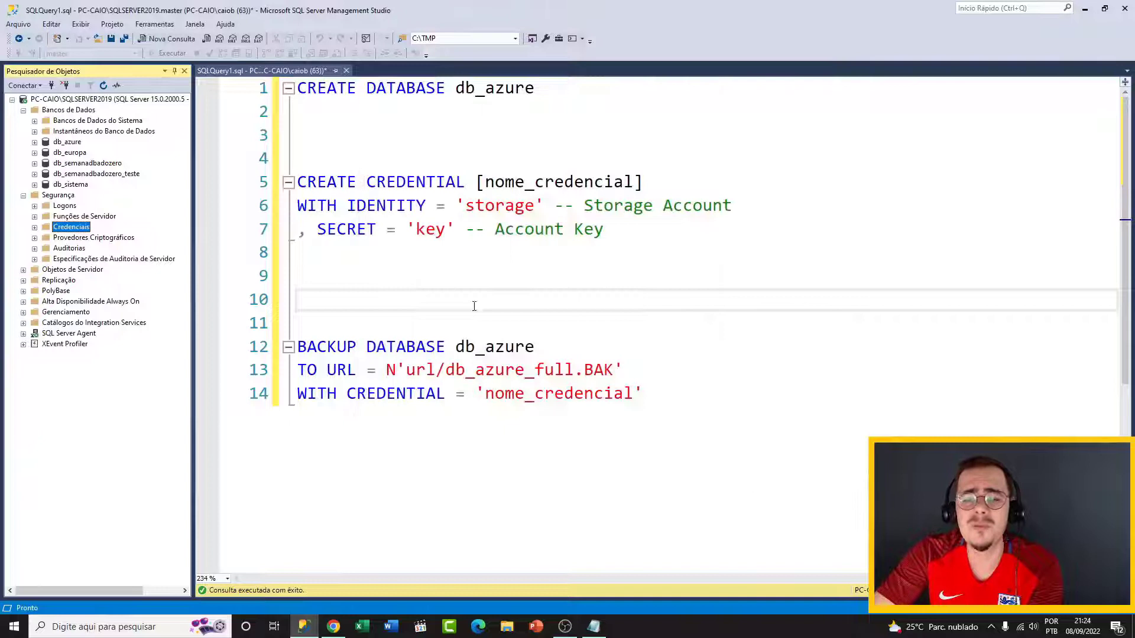
# Replace the [nome_credencial] placeholder in the CREATE CREDENTIAL statement with the name sqlbackup
pyautogui.click(457, 276)
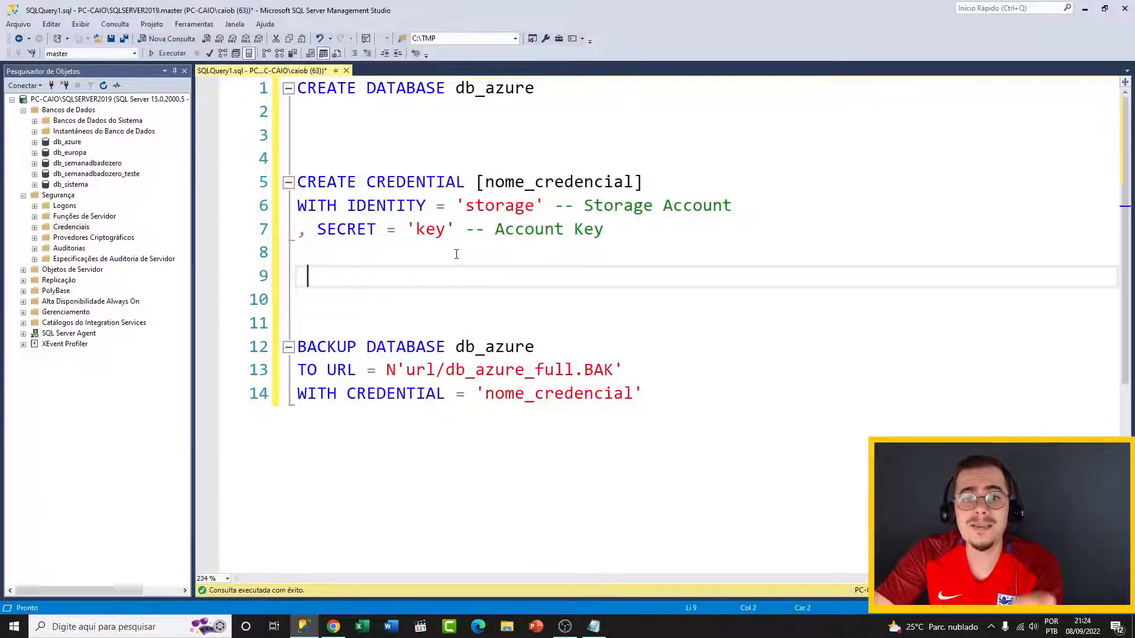
pyautogui.click(431, 322)
pyautogui.doubleClick(342, 184)
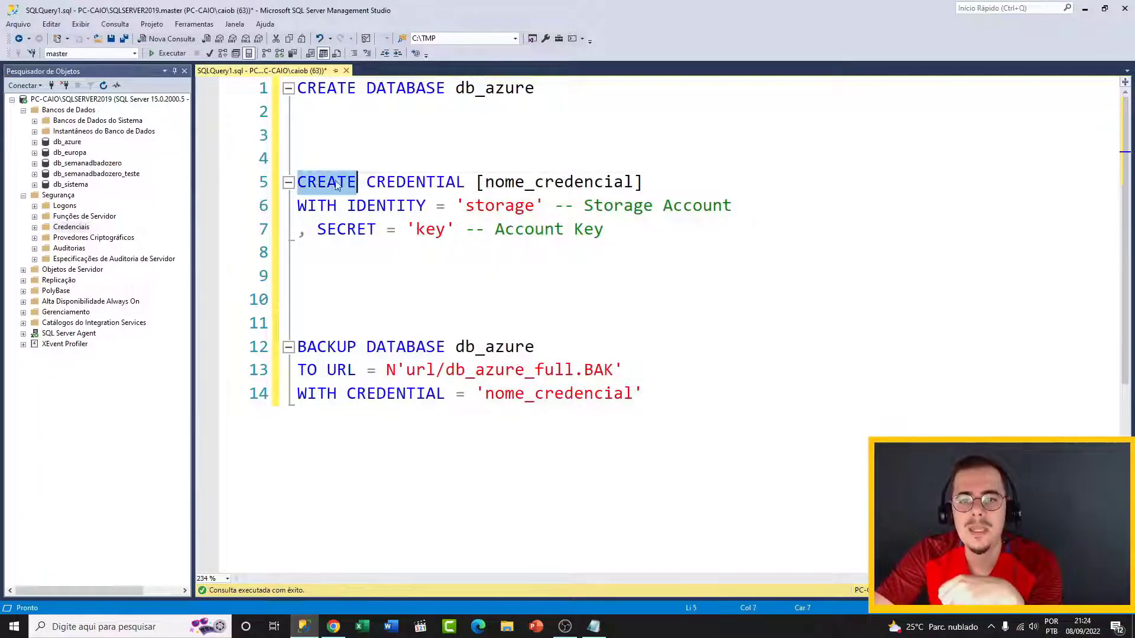
pyautogui.moveTo(341, 184); pyautogui.dragTo(467, 184)
pyautogui.doubleClick(499, 180)
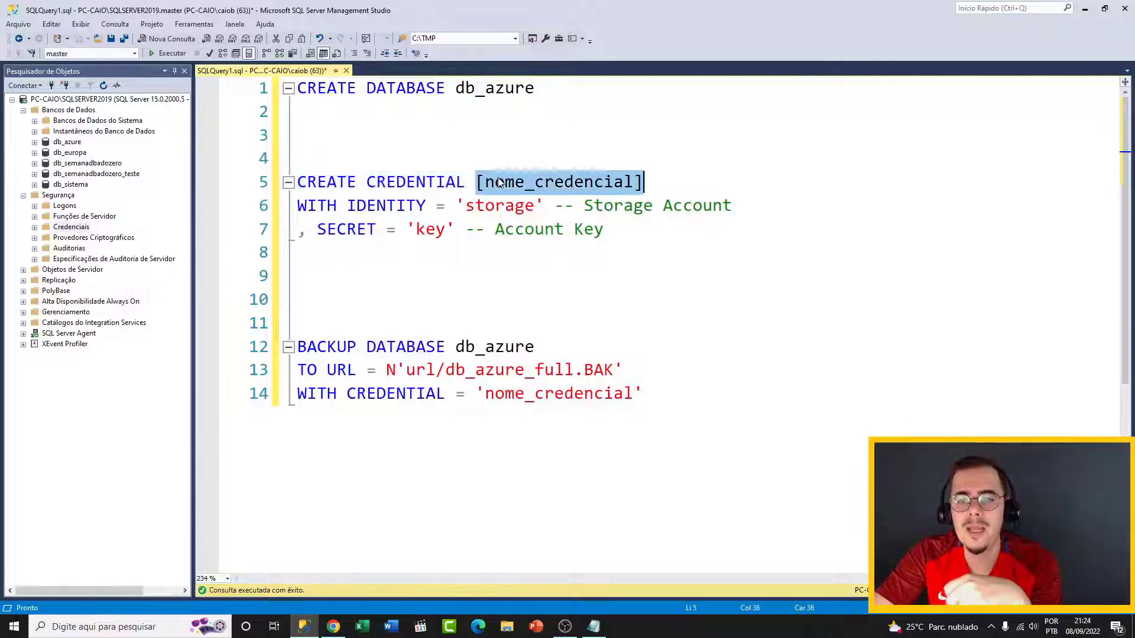
pyautogui.write('sqlbackup')
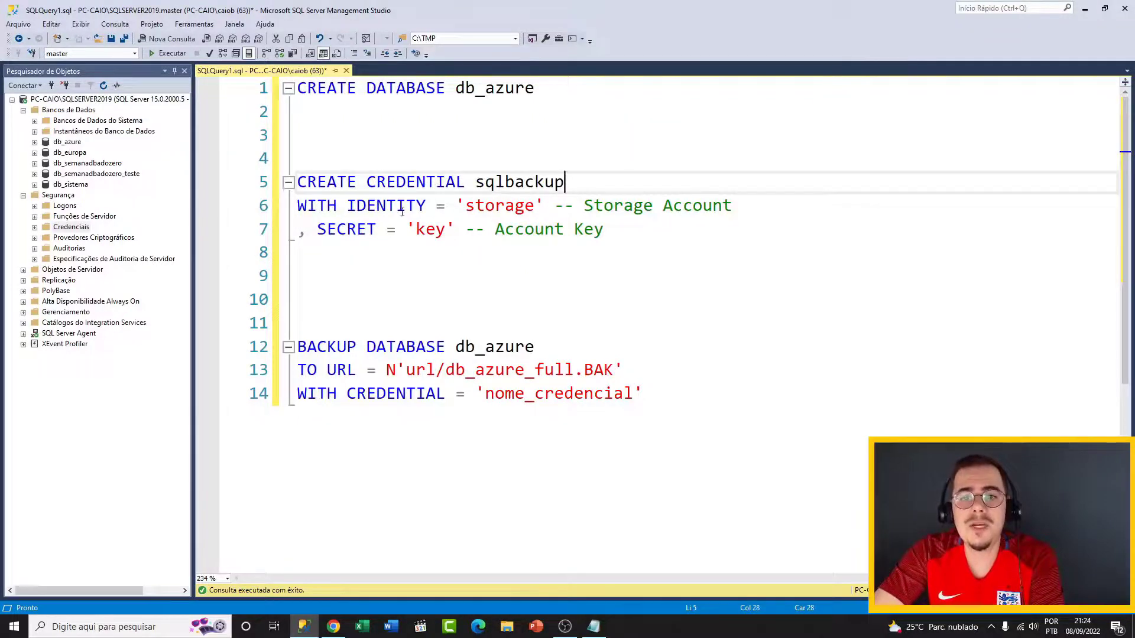
# Copy the storage account name stbackupsqlserver from the Notepad notes and use it as the IDENTITY value of the credential
pyautogui.click(624, 206)
pyautogui.moveTo(626, 207); pyautogui.dragTo(683, 206)
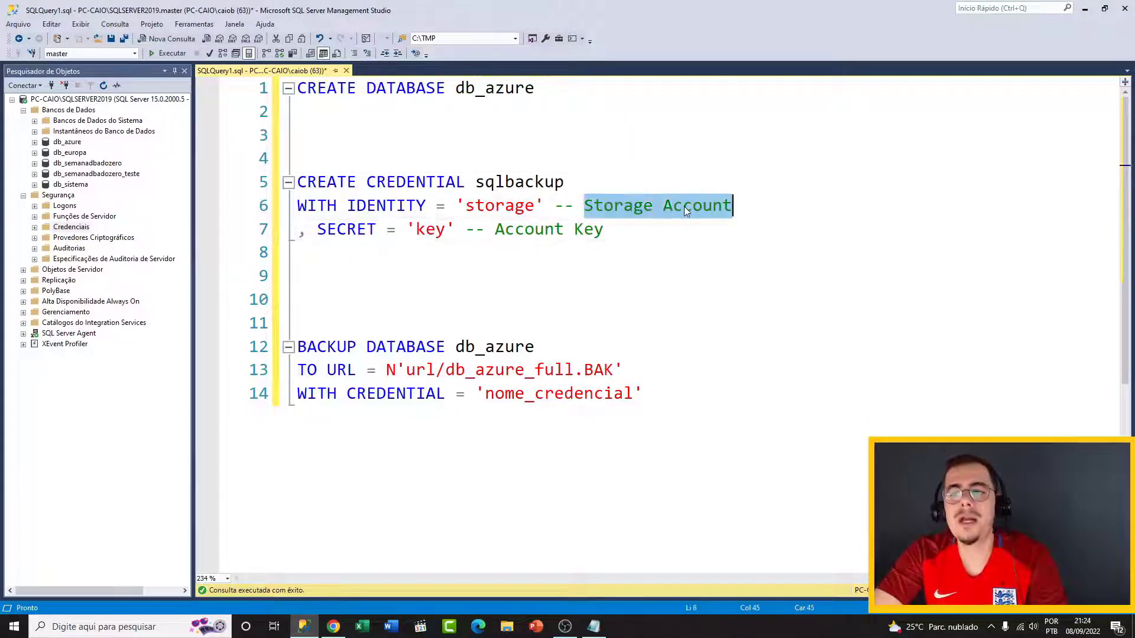
pyautogui.click(602, 165)
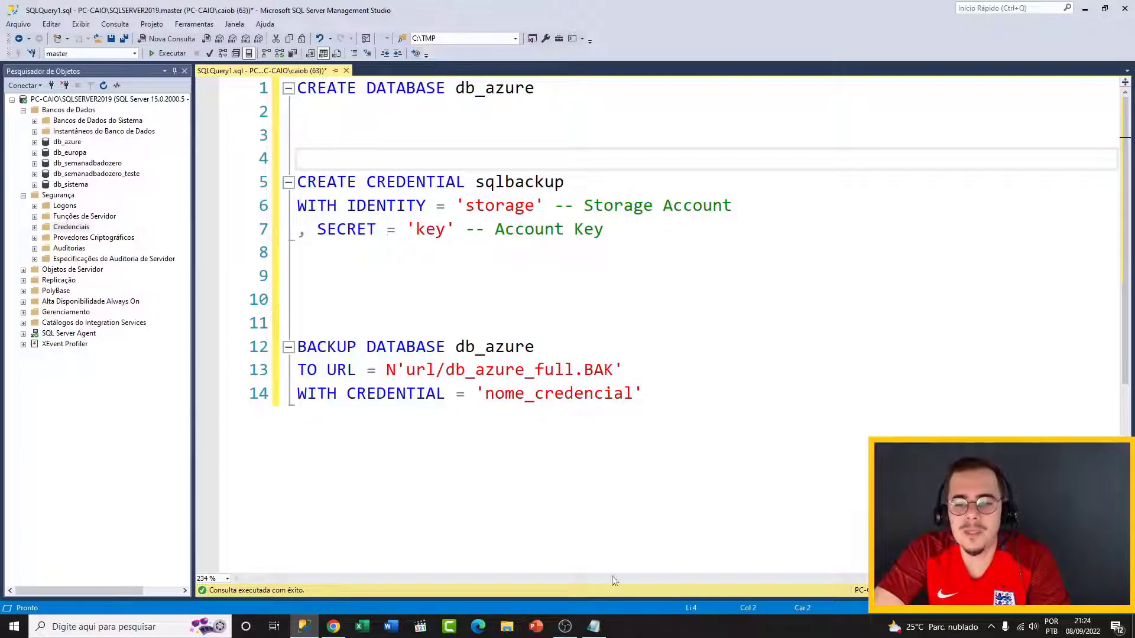
pyautogui.click(594, 626)
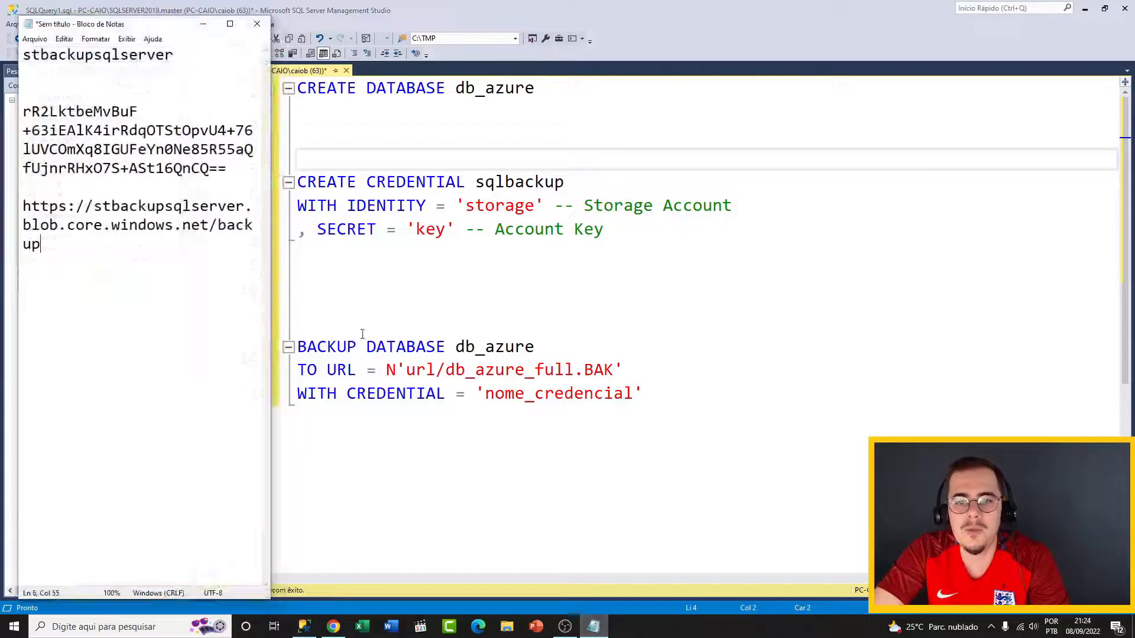
pyautogui.doubleClick(103, 54)
pyautogui.hotkey('ctrl', 'c')
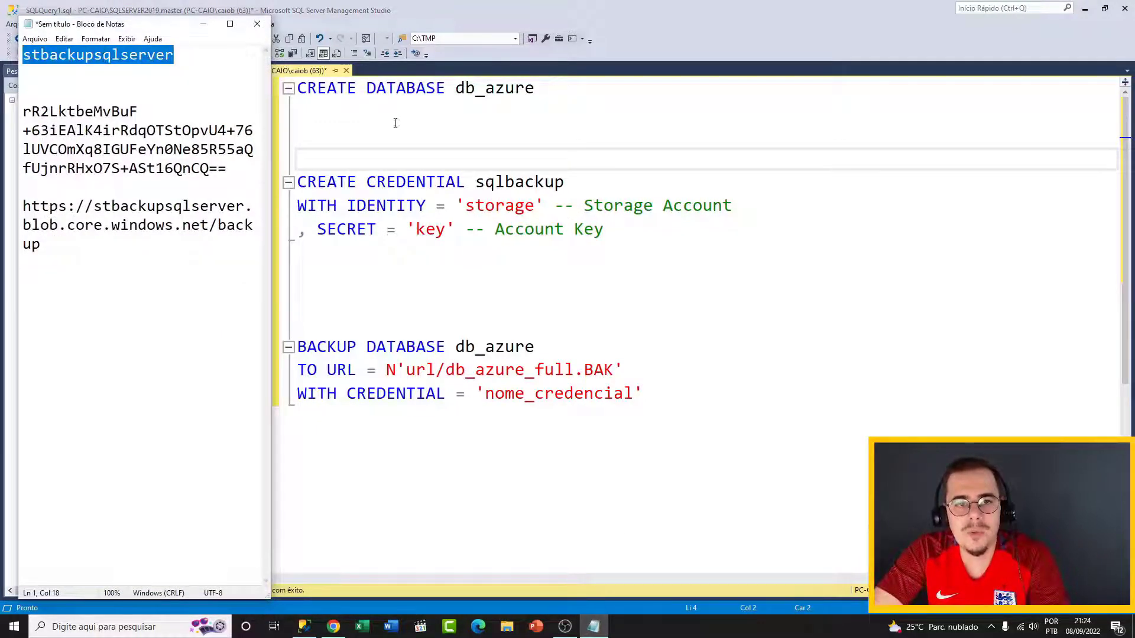
pyautogui.click(629, 240)
pyautogui.doubleClick(503, 207)
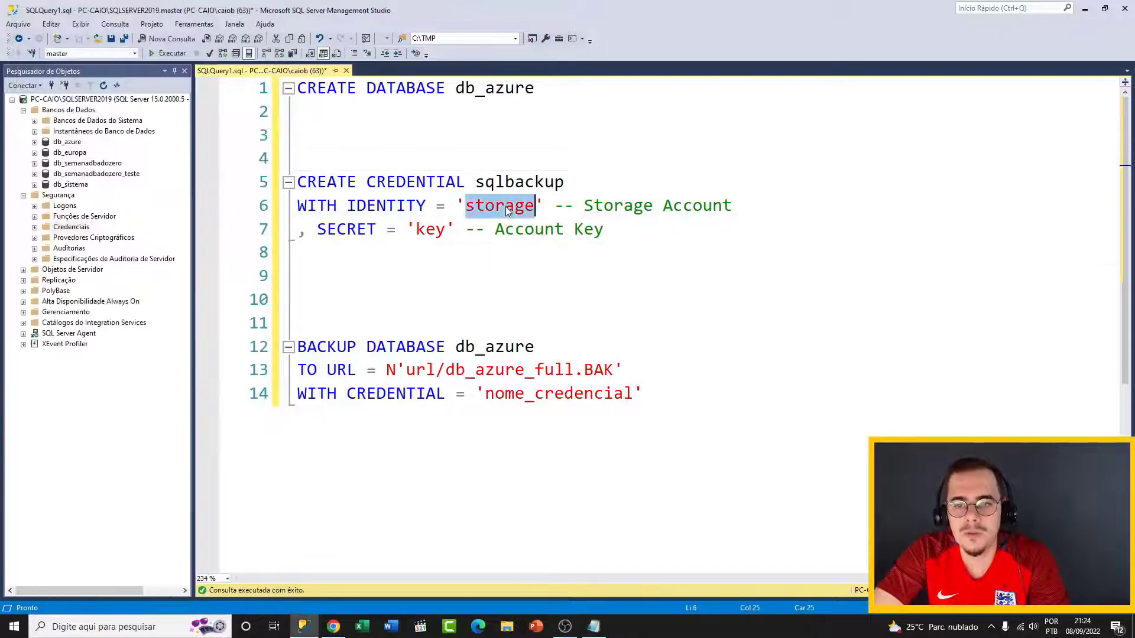
pyautogui.hotkey('ctrl', 'v')
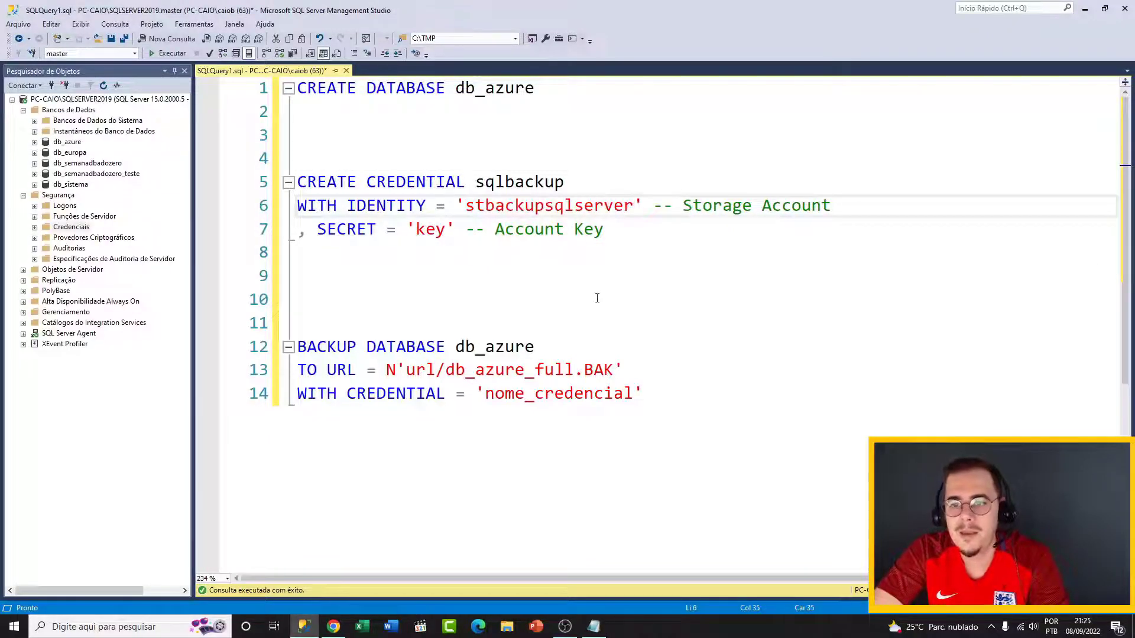
# Copy the storage account access key from the Notepad notes and paste it as the SECRET value of the credential
pyautogui.click(544, 243)
pyautogui.moveTo(318, 228); pyautogui.dragTo(448, 230)
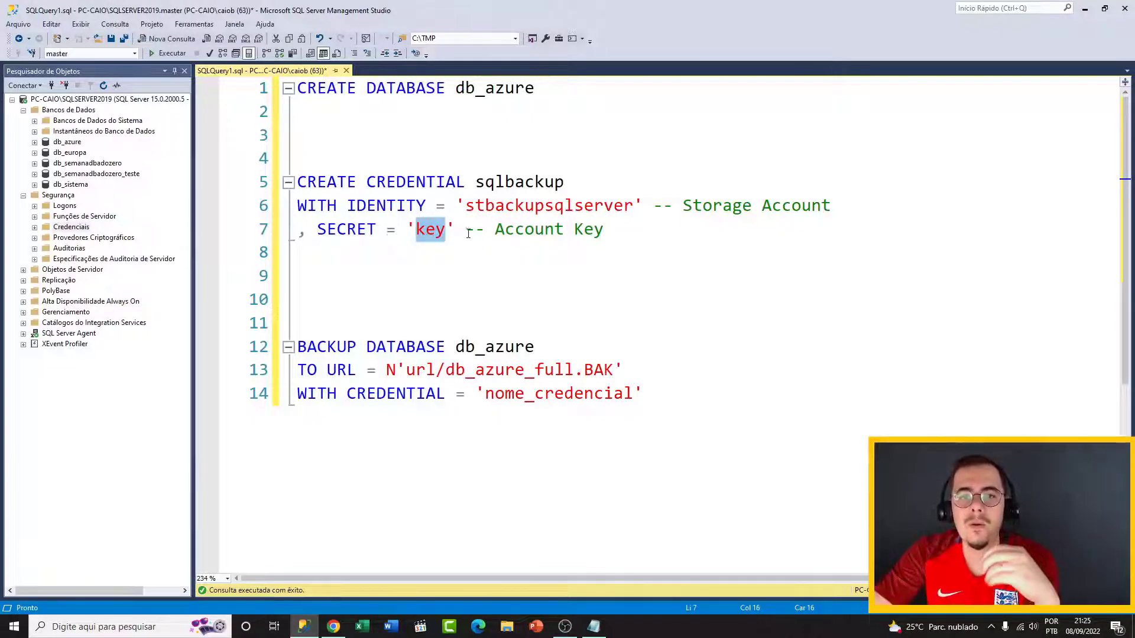
pyautogui.click(523, 231)
pyautogui.moveTo(524, 232); pyautogui.dragTo(579, 231)
pyautogui.click(550, 275)
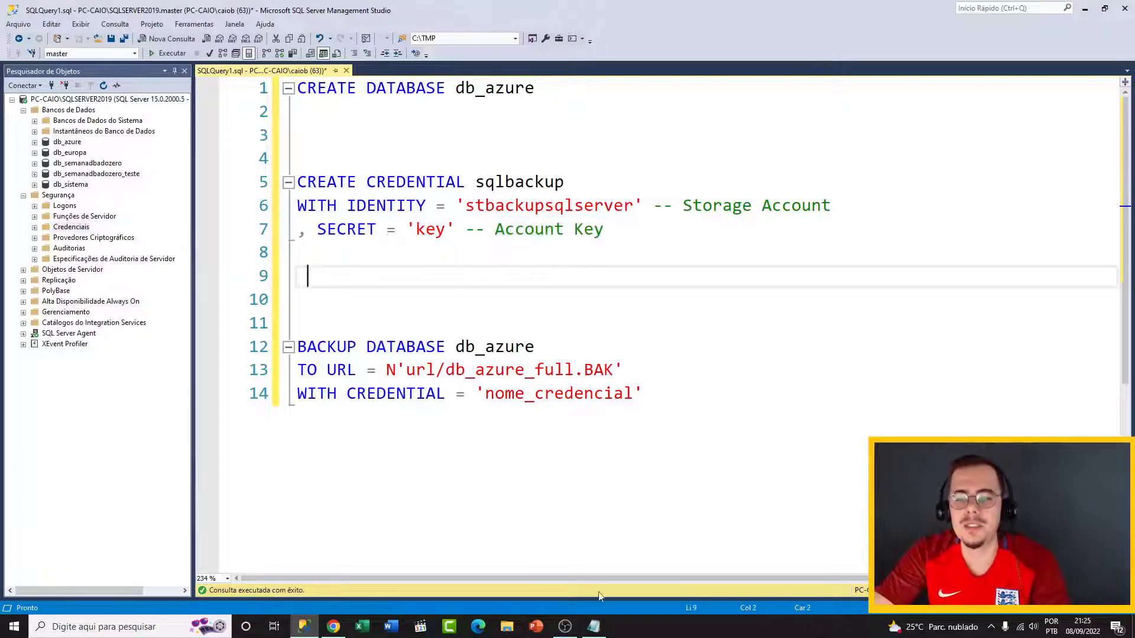
pyautogui.click(593, 626)
pyautogui.moveTo(228, 169); pyautogui.dragTo(26, 113)
pyautogui.hotkey('ctrl', 'c')
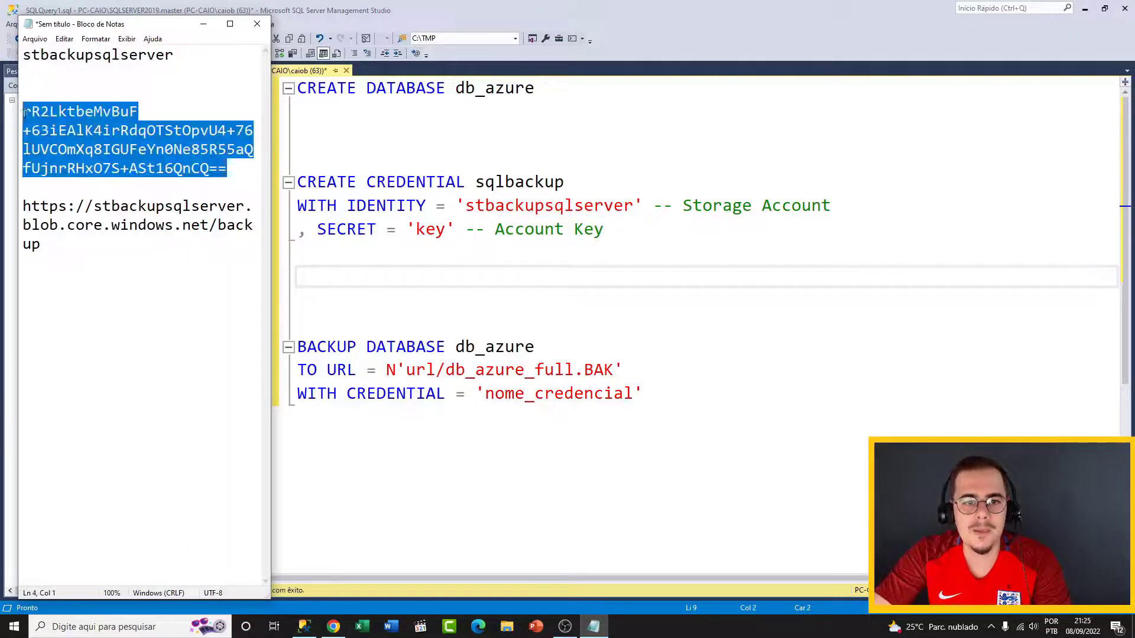
pyautogui.doubleClick(430, 229)
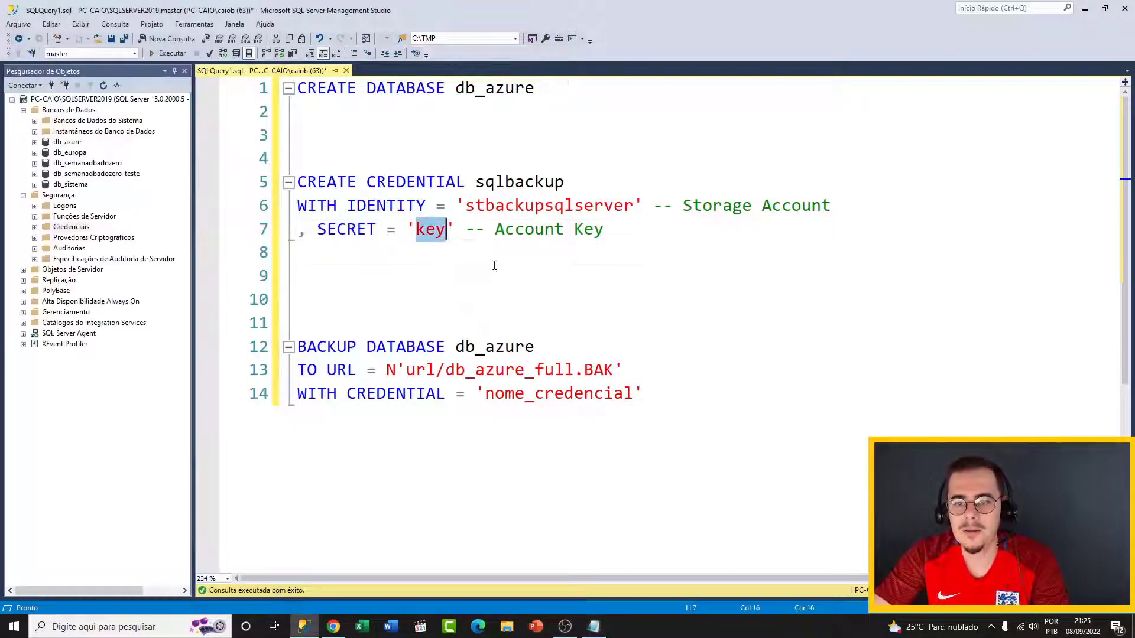
pyautogui.hotkey('ctrl', 'v')
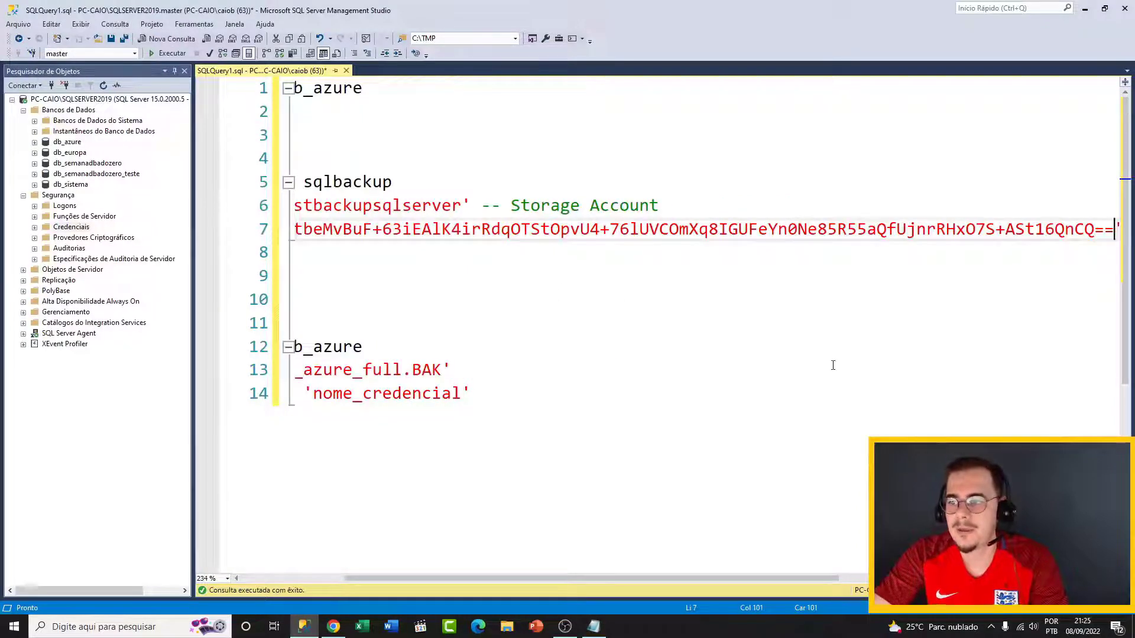
# Execute only the CREATE CREDENTIAL sqlbackup statement
pyautogui.click(839, 576)
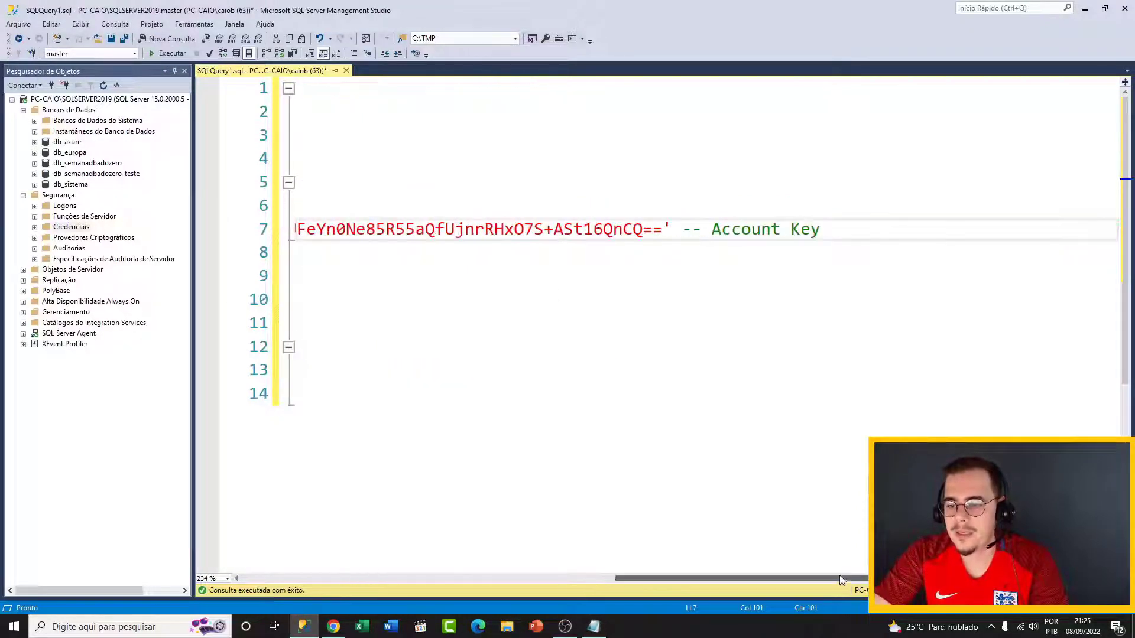
pyautogui.moveTo(839, 575); pyautogui.dragTo(467, 550)
pyautogui.moveTo(464, 264); pyautogui.dragTo(434, 152)
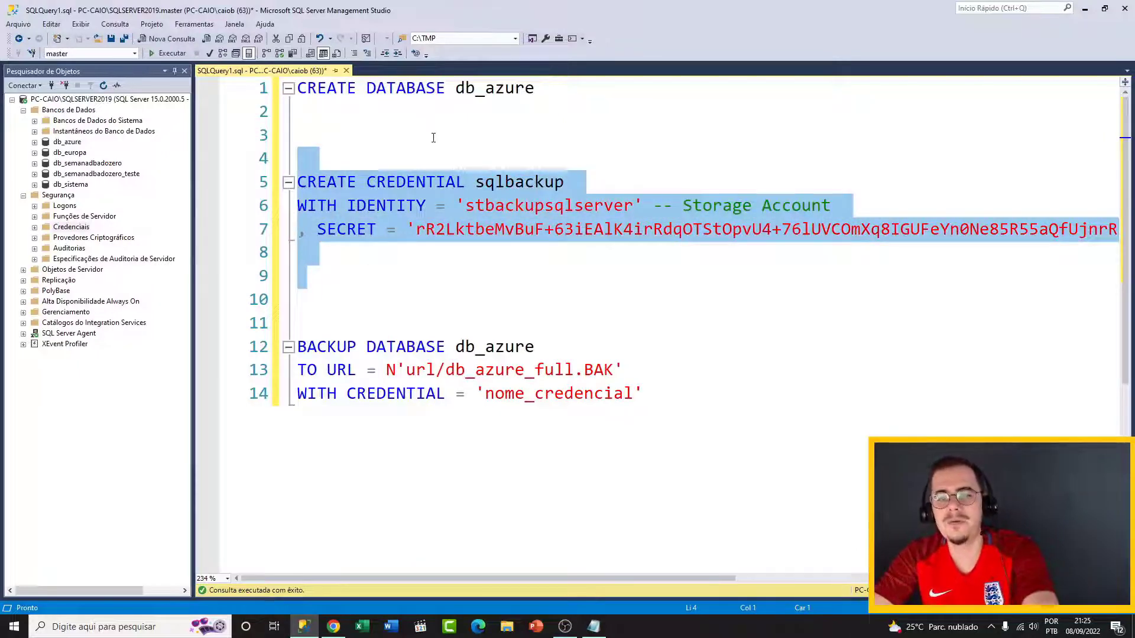
pyautogui.press('F5')
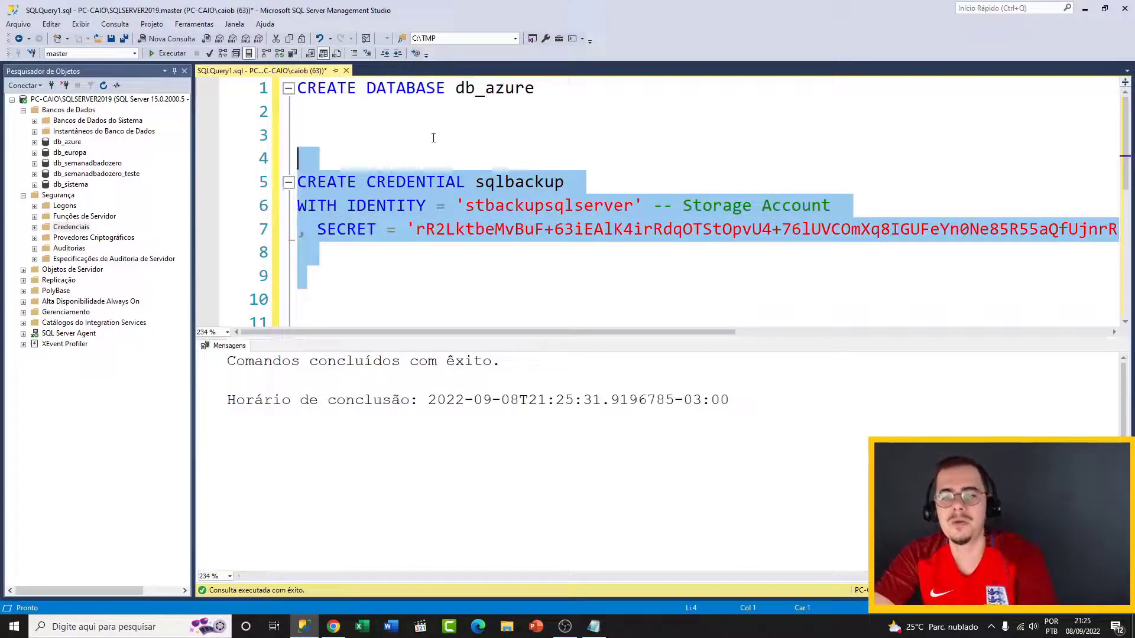
# Expand the Credenciais folder under Segurança and check for the sqlbackup credential
pyautogui.click(69, 225)
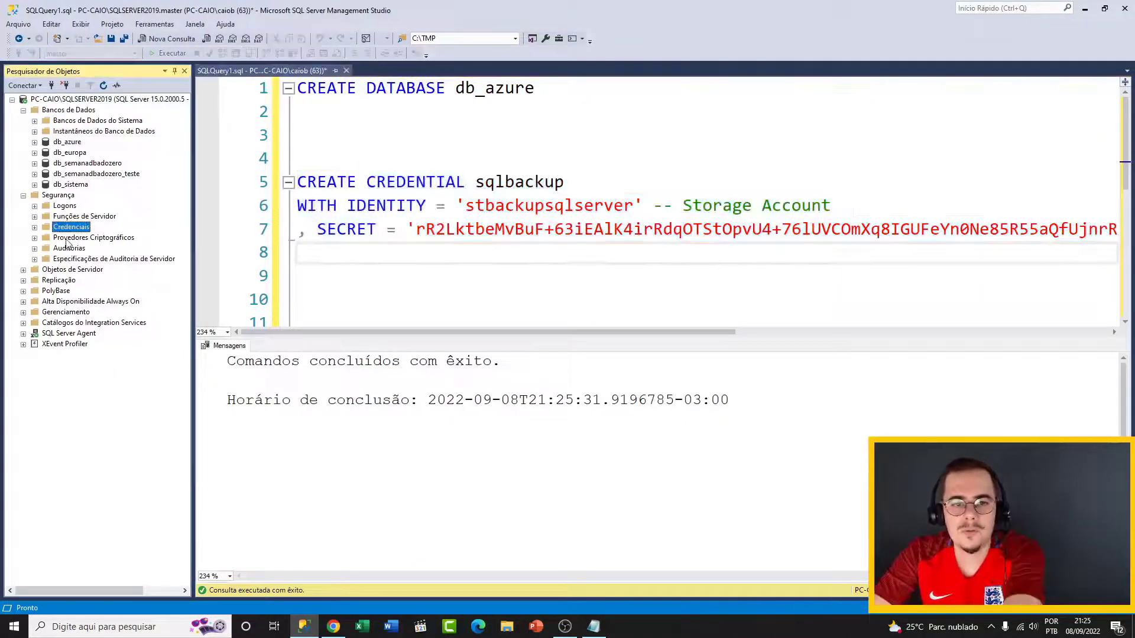
pyautogui.click(34, 227)
pyautogui.click(81, 239)
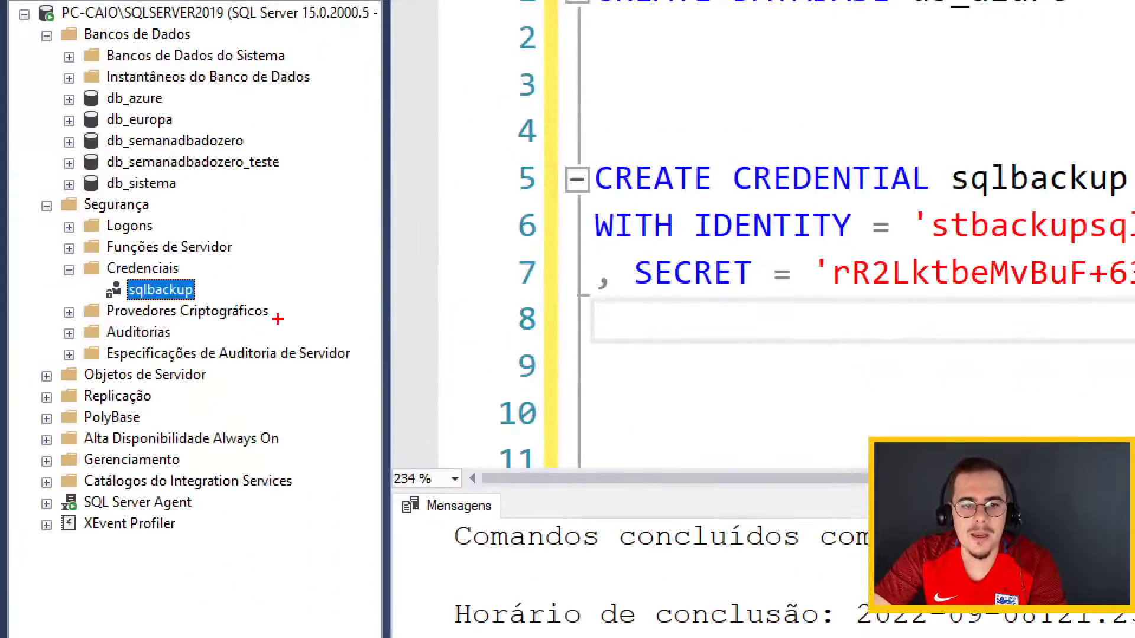
pyautogui.moveTo(65, 251); pyautogui.dragTo(235, 302)
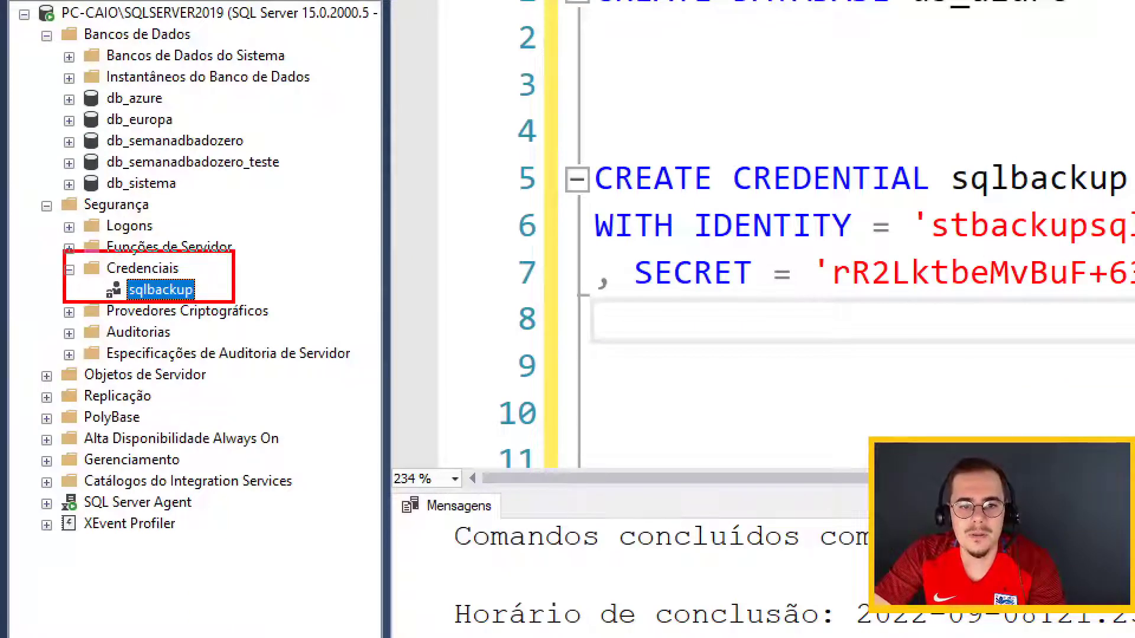
pyautogui.press('Escape')
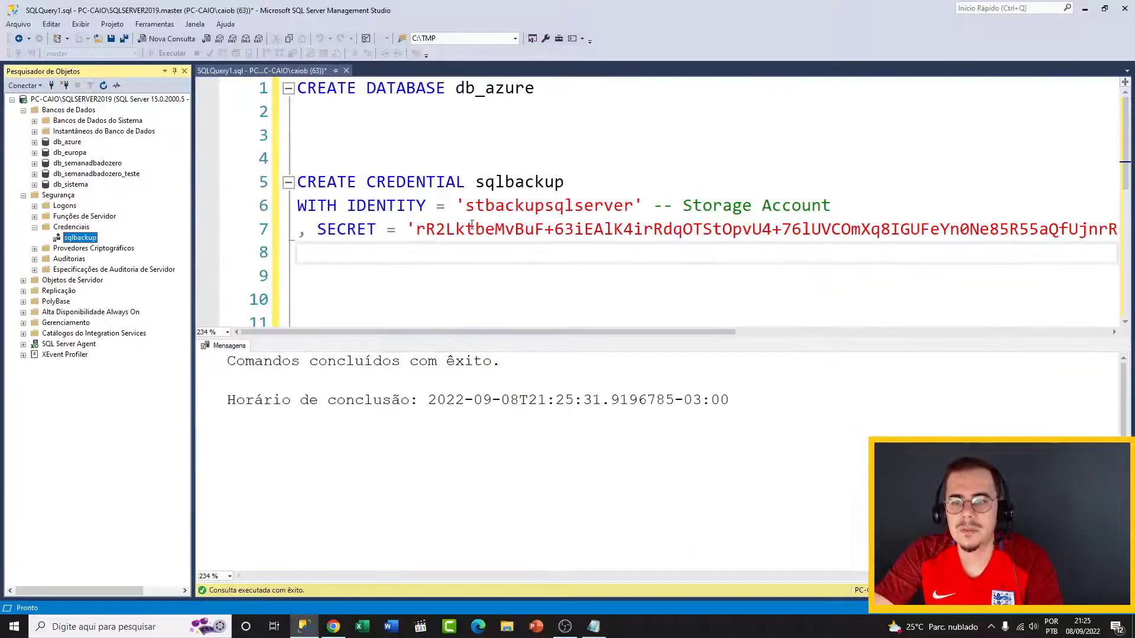
# Review the IDENTITY and SECRET values of the CREATE CREDENTIAL statement and hide the query results pane
pyautogui.click(490, 249)
pyautogui.doubleClick(543, 210)
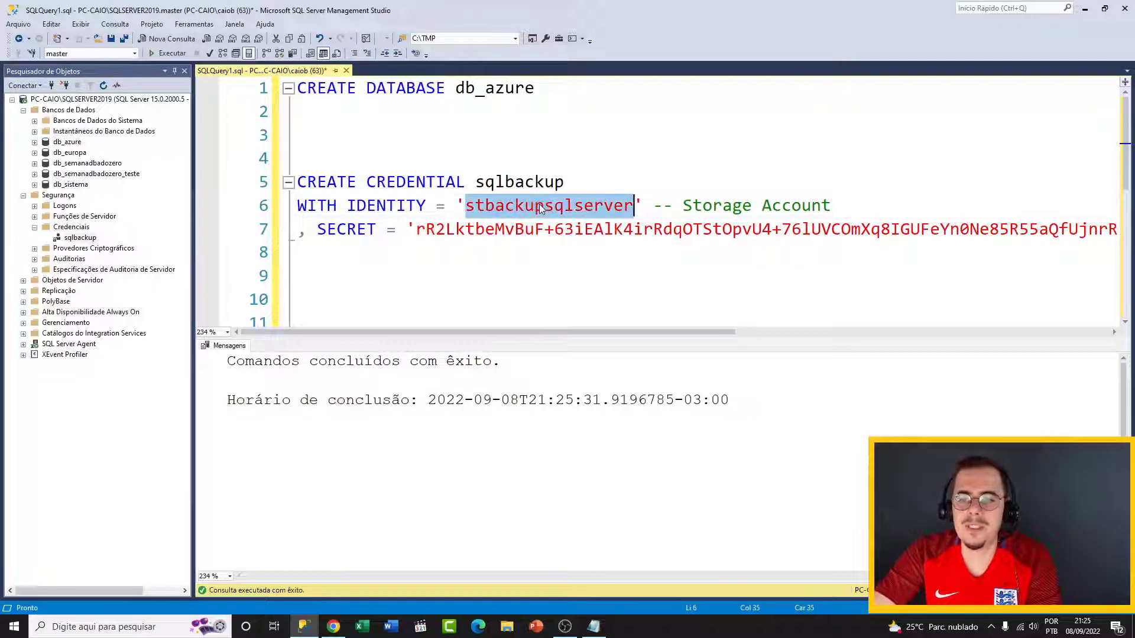
pyautogui.click(416, 232)
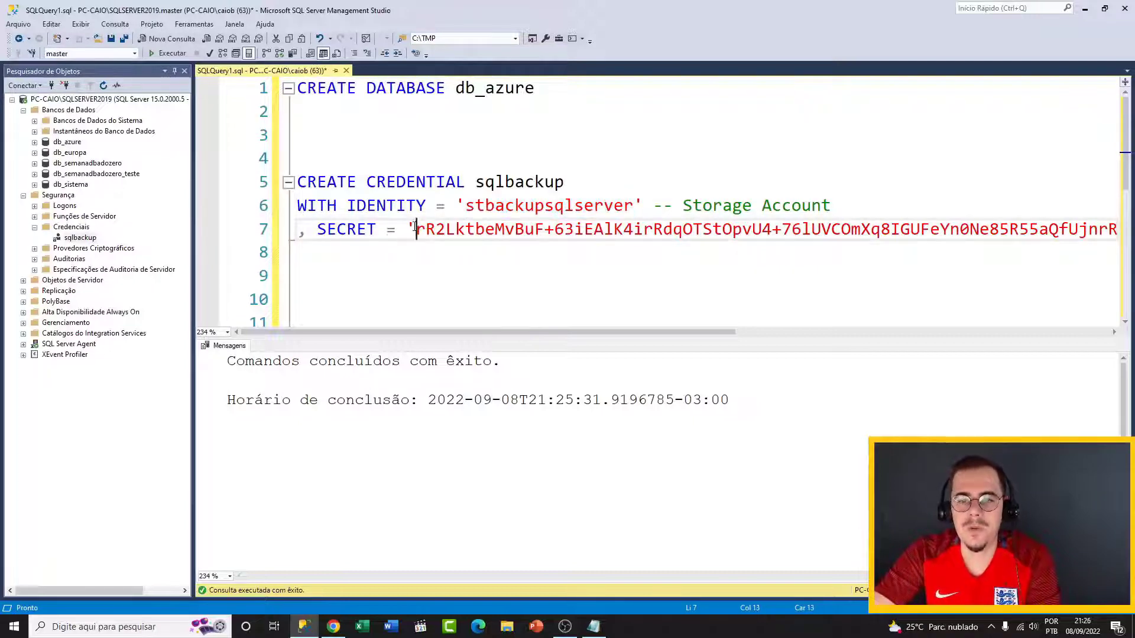
pyautogui.hotkey('ctrl', 'r')
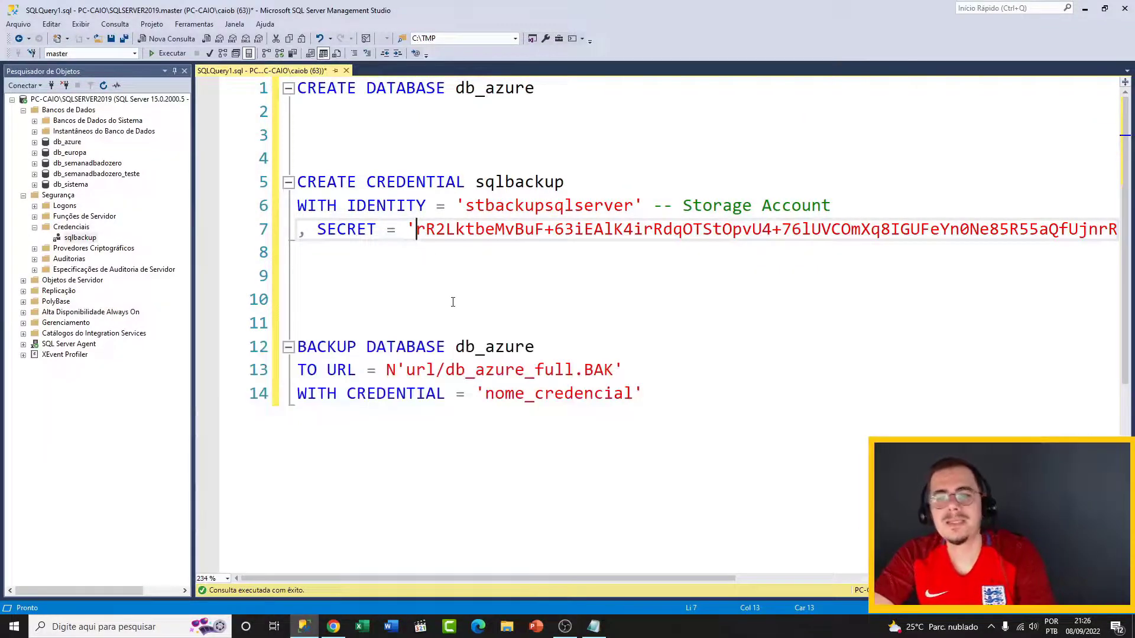
pyautogui.click(458, 297)
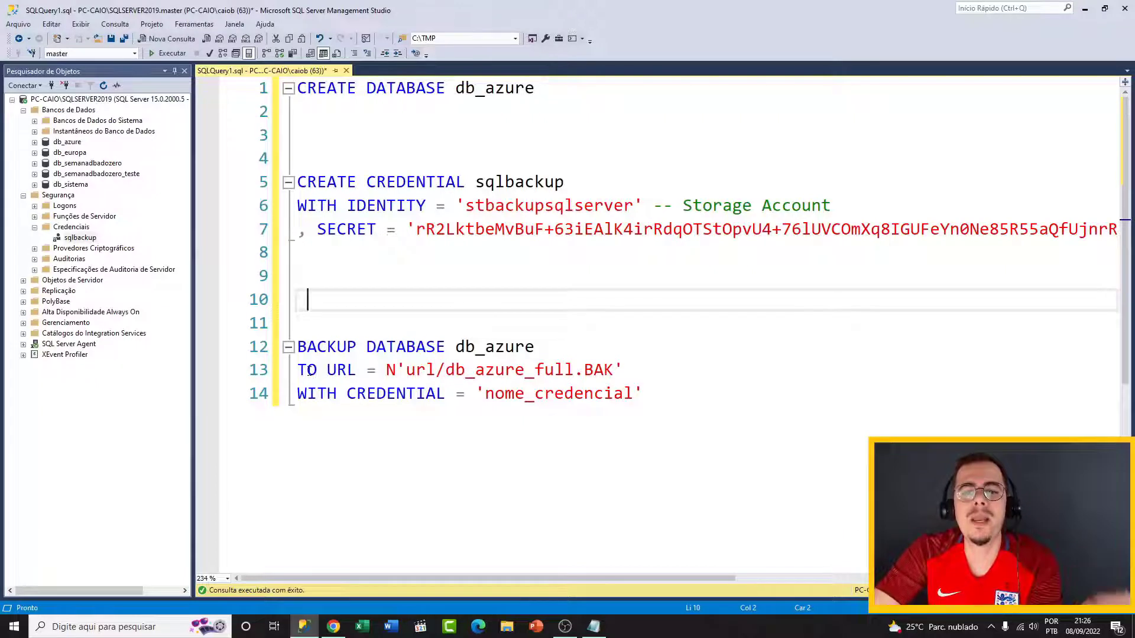
pyautogui.click(521, 353)
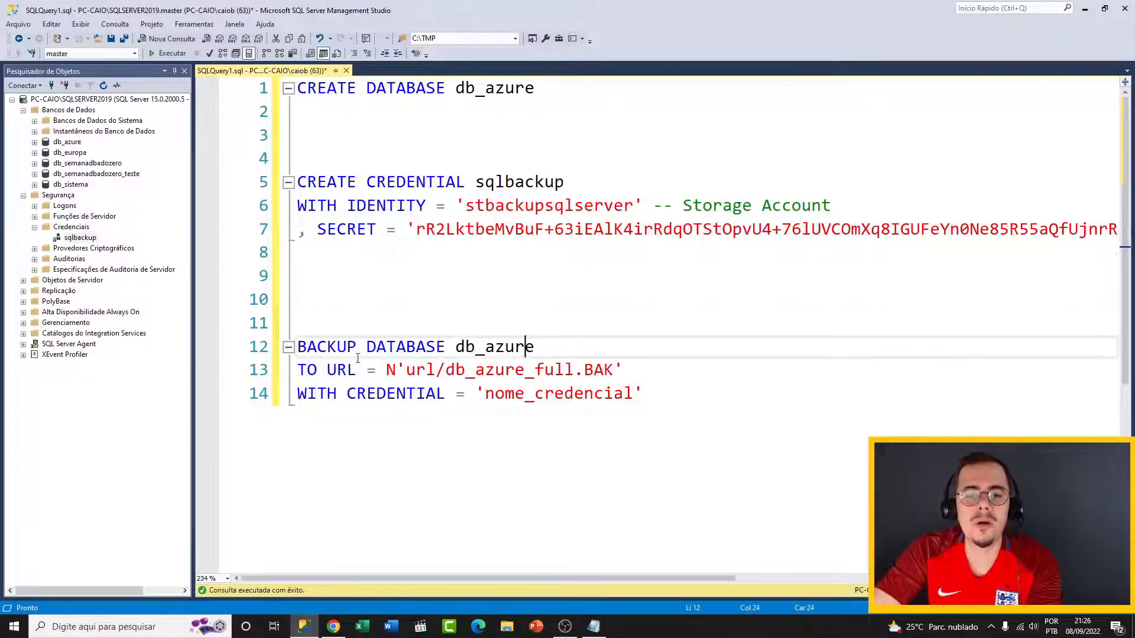
pyautogui.doubleClick(330, 373)
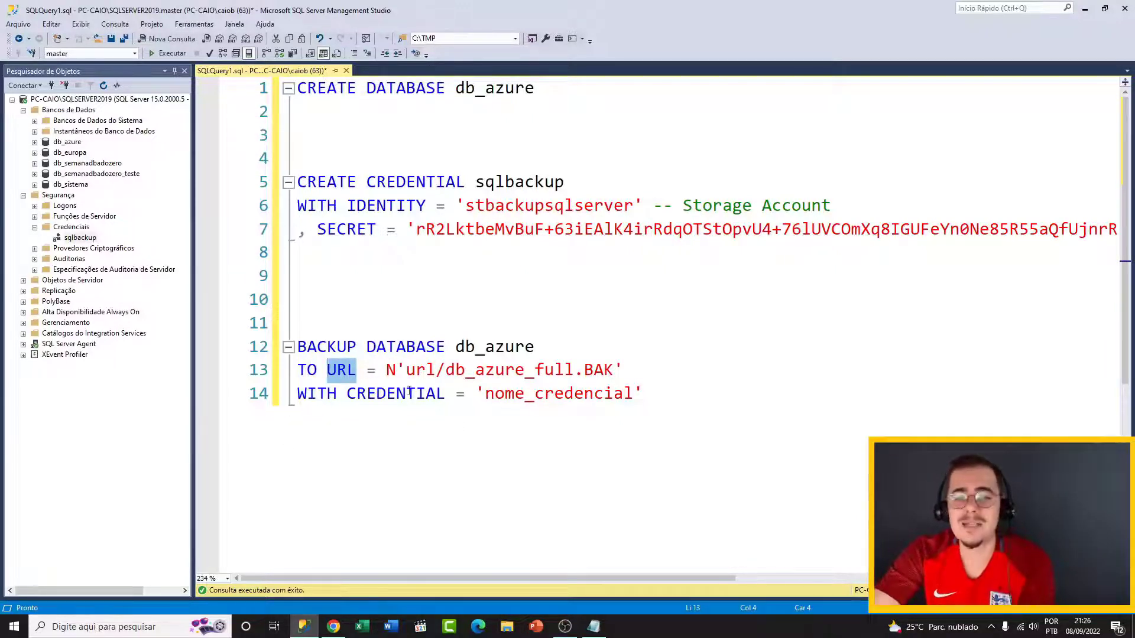
pyautogui.doubleClick(338, 371)
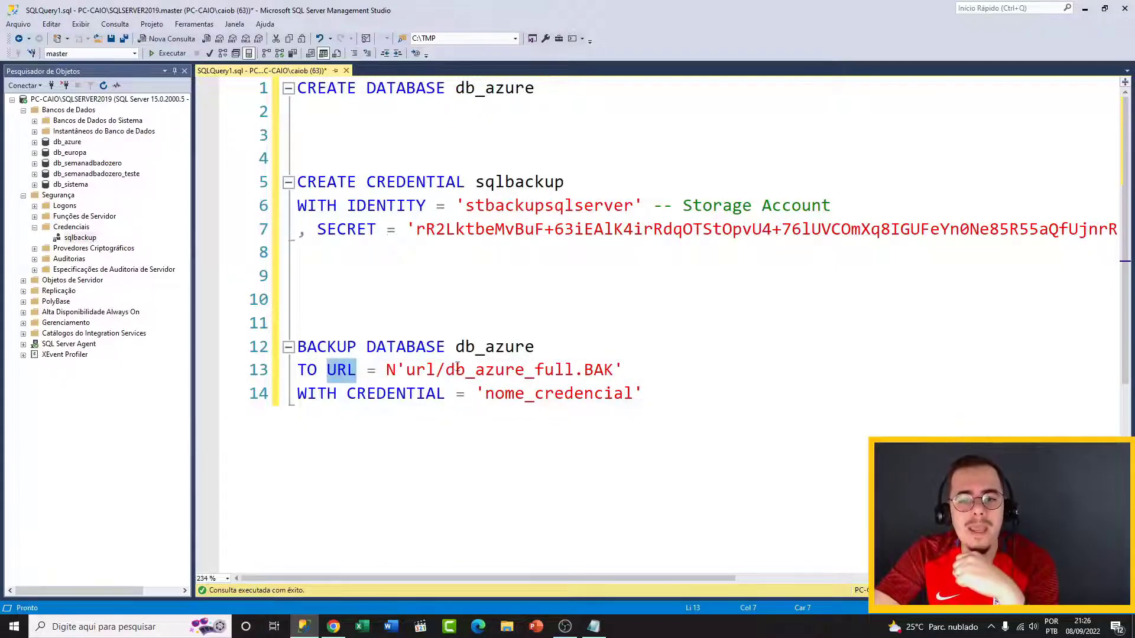
pyautogui.click(595, 626)
pyautogui.click(46, 249)
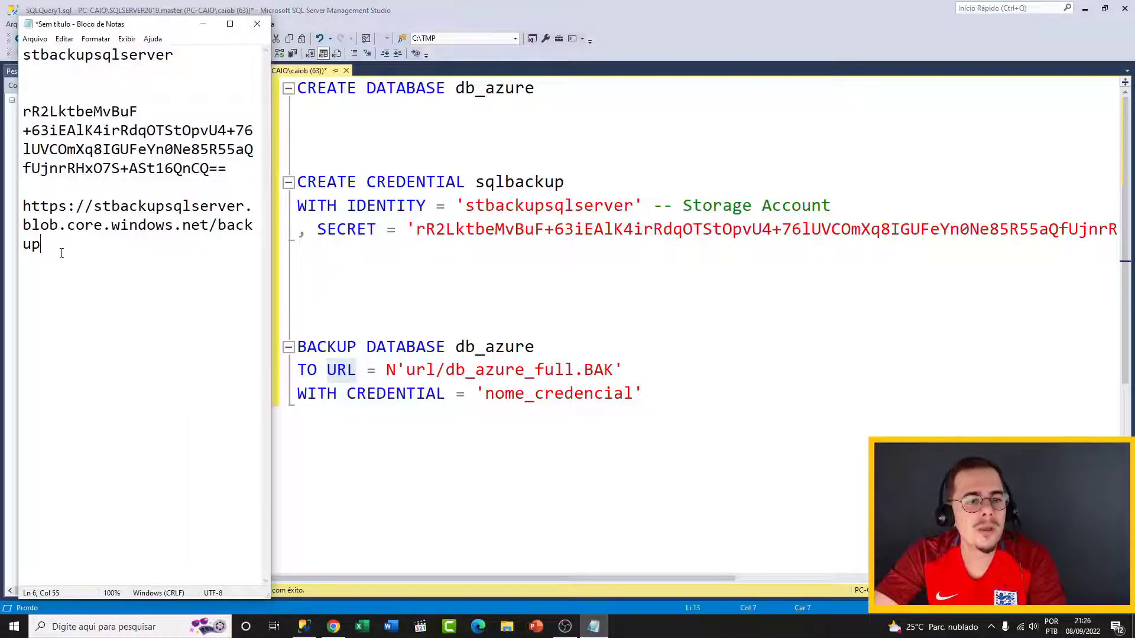
pyautogui.moveTo(46, 250); pyautogui.dragTo(16, 211)
pyautogui.hotkey('ctrl', 'c')
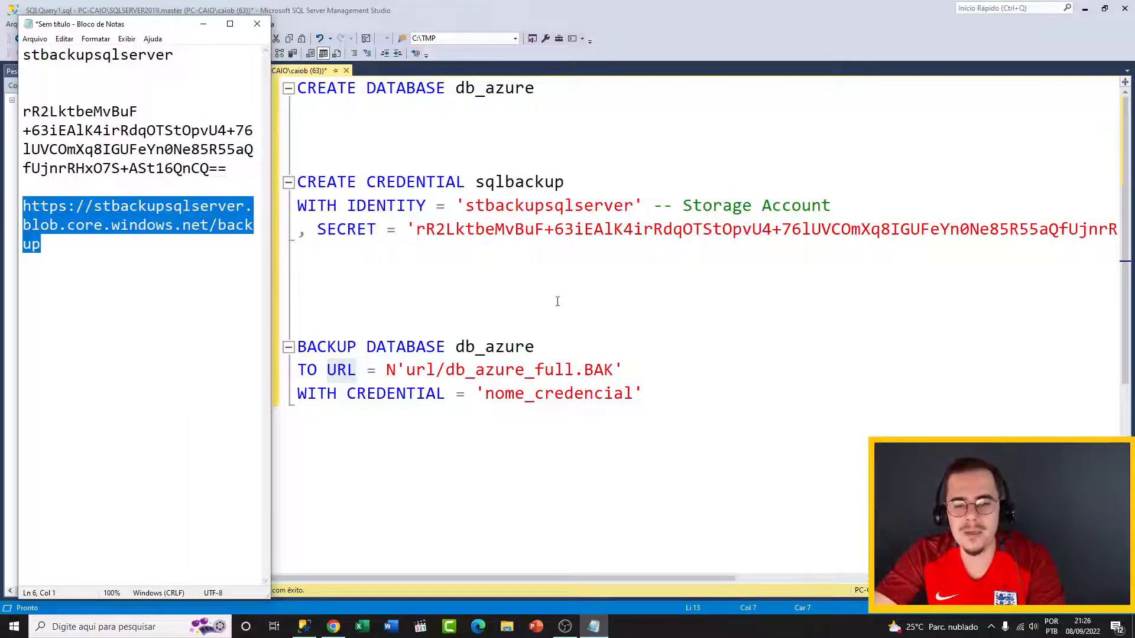
pyautogui.click(507, 316)
pyautogui.moveTo(437, 370); pyautogui.dragTo(407, 370)
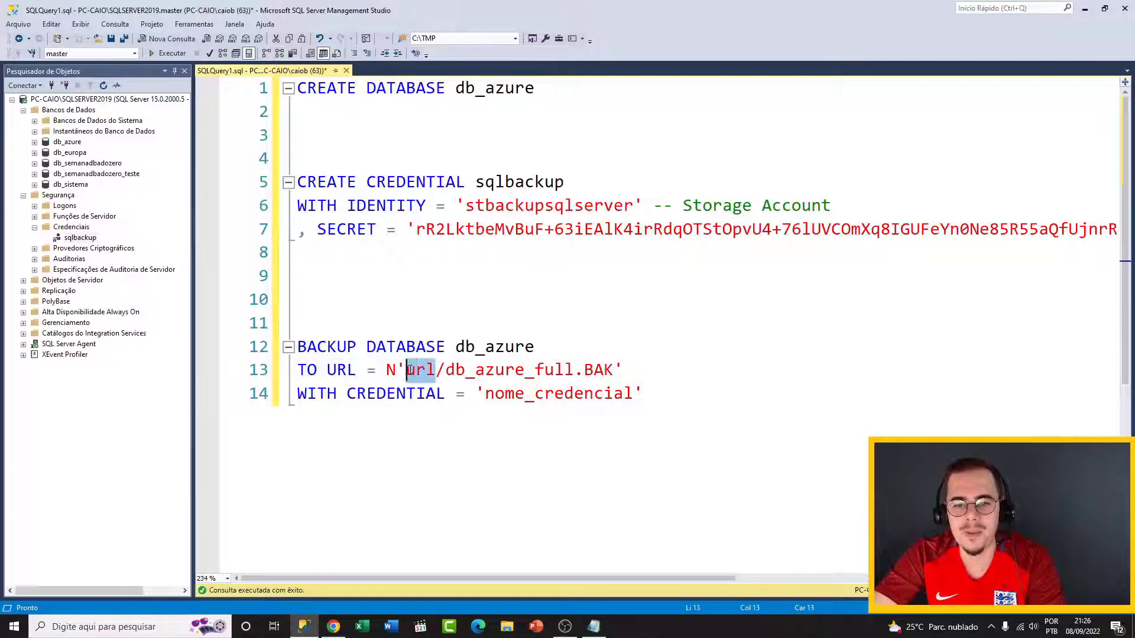
pyautogui.hotkey('ctrl', 'v')
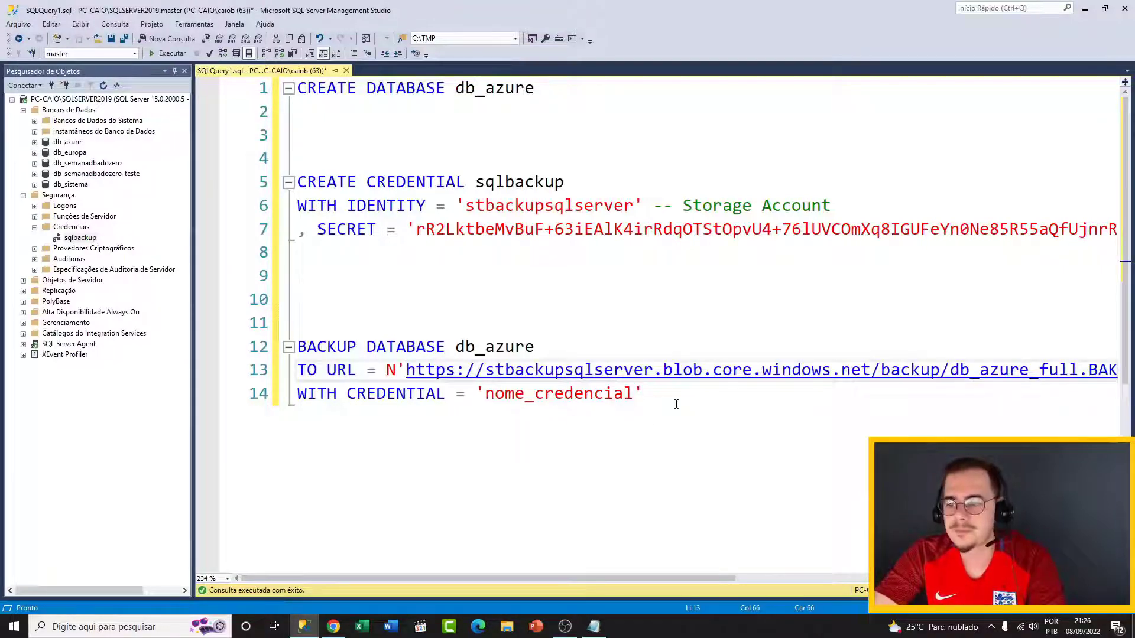
pyautogui.click(174, 75)
pyautogui.click(680, 299)
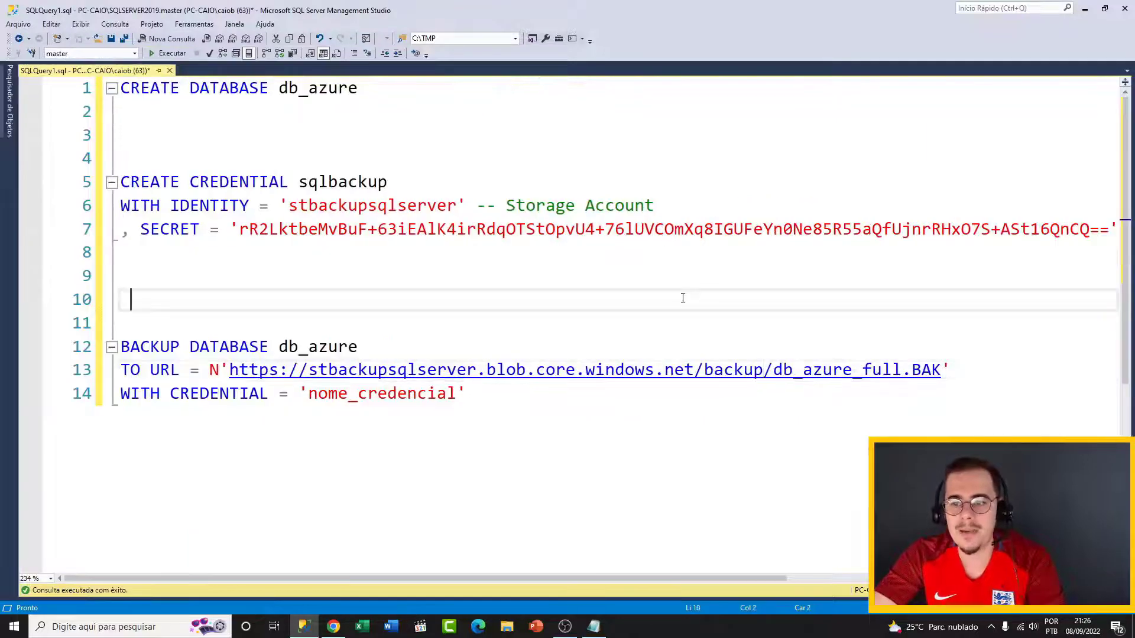
# Review the BACKUP DATABASE statement: the database name, the TO URL clause, the container address and the backup file name
pyautogui.doubleClick(153, 347)
pyautogui.doubleClick(231, 347)
pyautogui.click(340, 349)
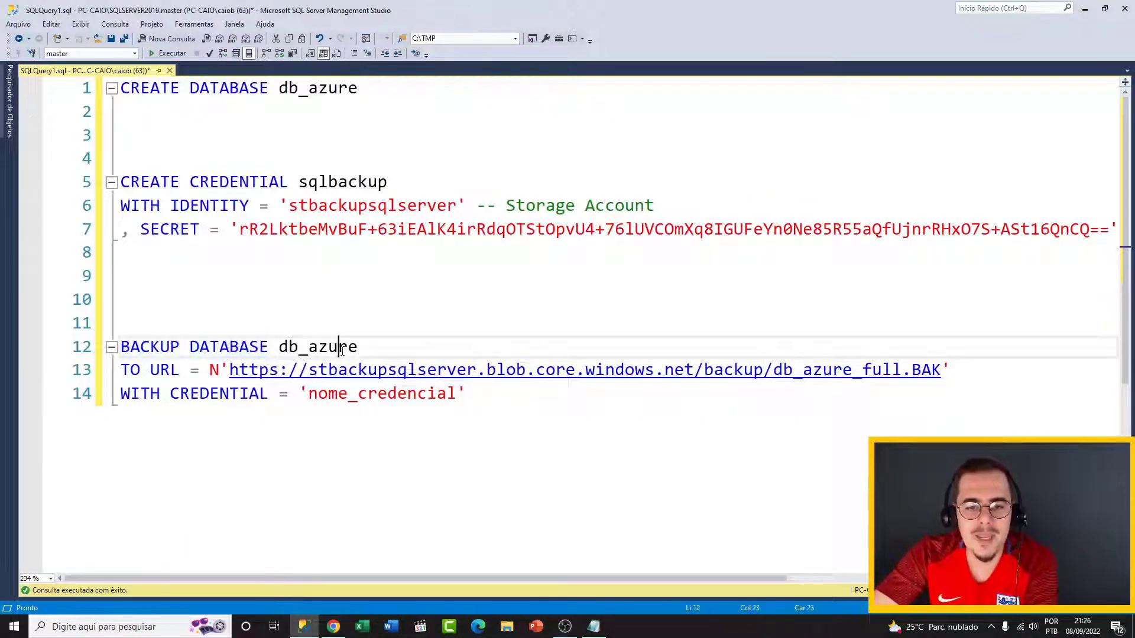
pyautogui.doubleClick(341, 349)
pyautogui.moveTo(121, 371); pyautogui.dragTo(177, 371)
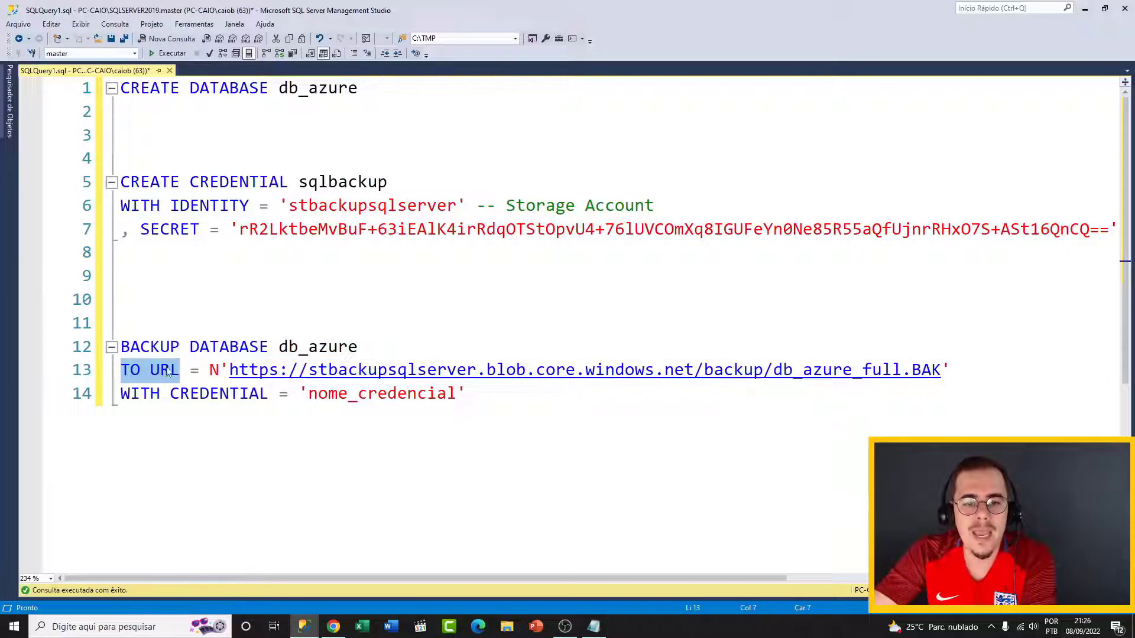
pyautogui.doubleClick(325, 346)
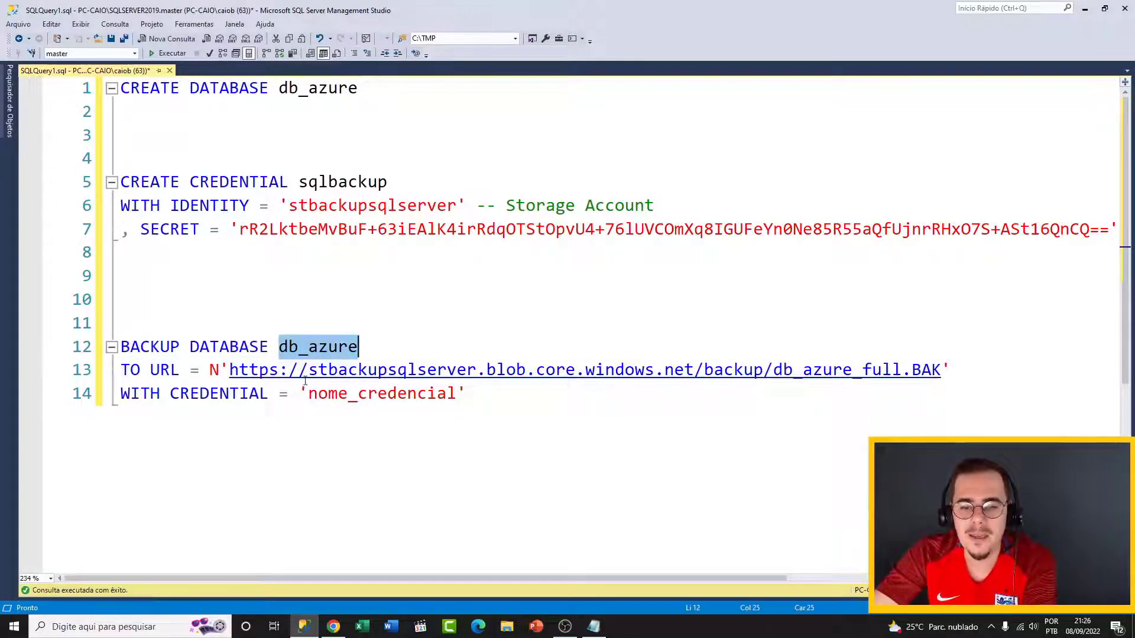
pyautogui.moveTo(308, 373); pyautogui.dragTo(944, 372)
pyautogui.click(942, 324)
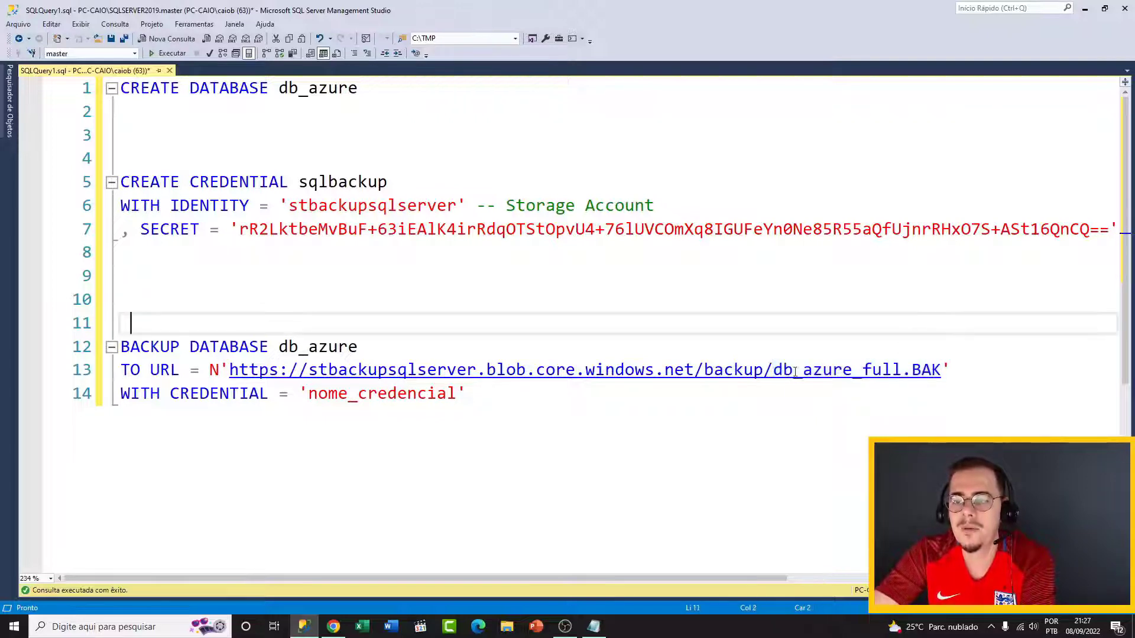
pyautogui.moveTo(773, 373); pyautogui.dragTo(949, 372)
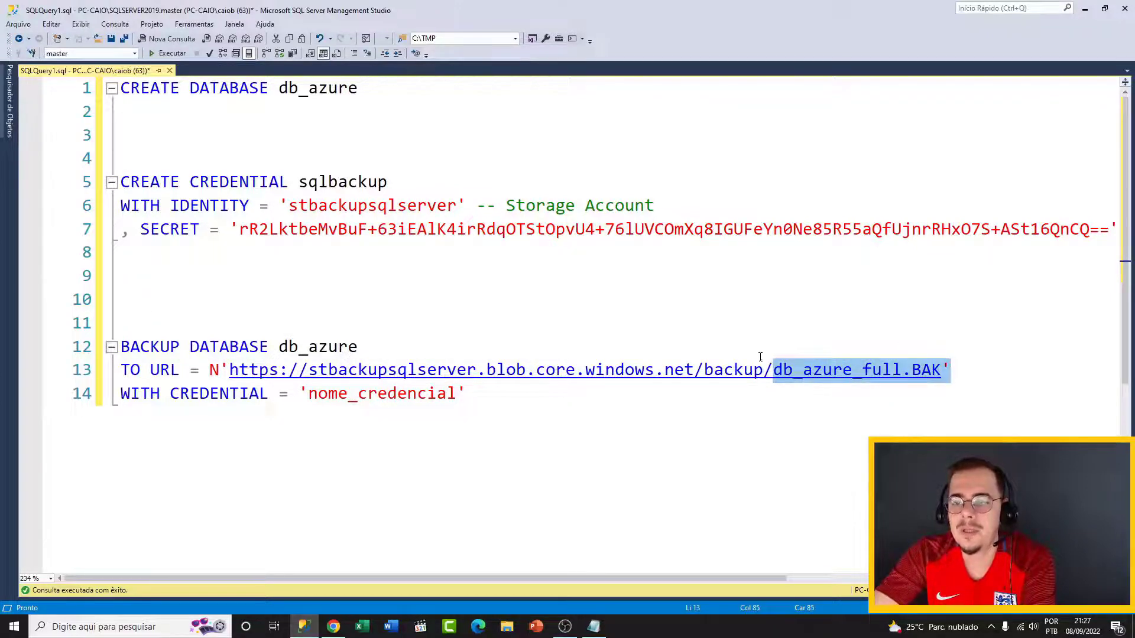
pyautogui.moveTo(764, 371); pyautogui.dragTo(233, 376)
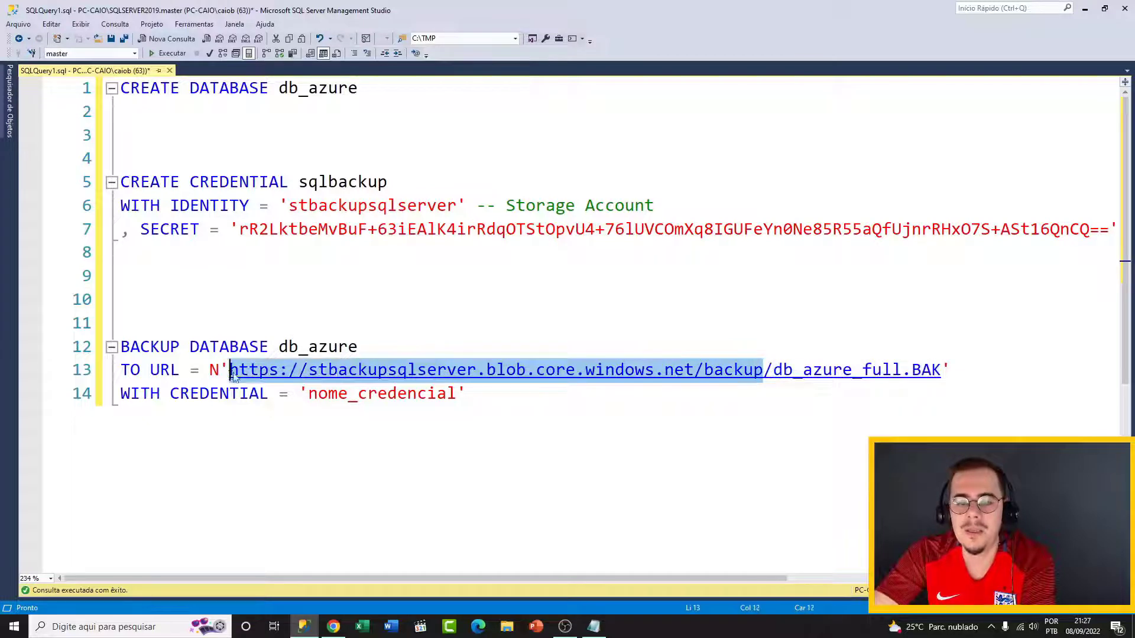
pyautogui.click(360, 299)
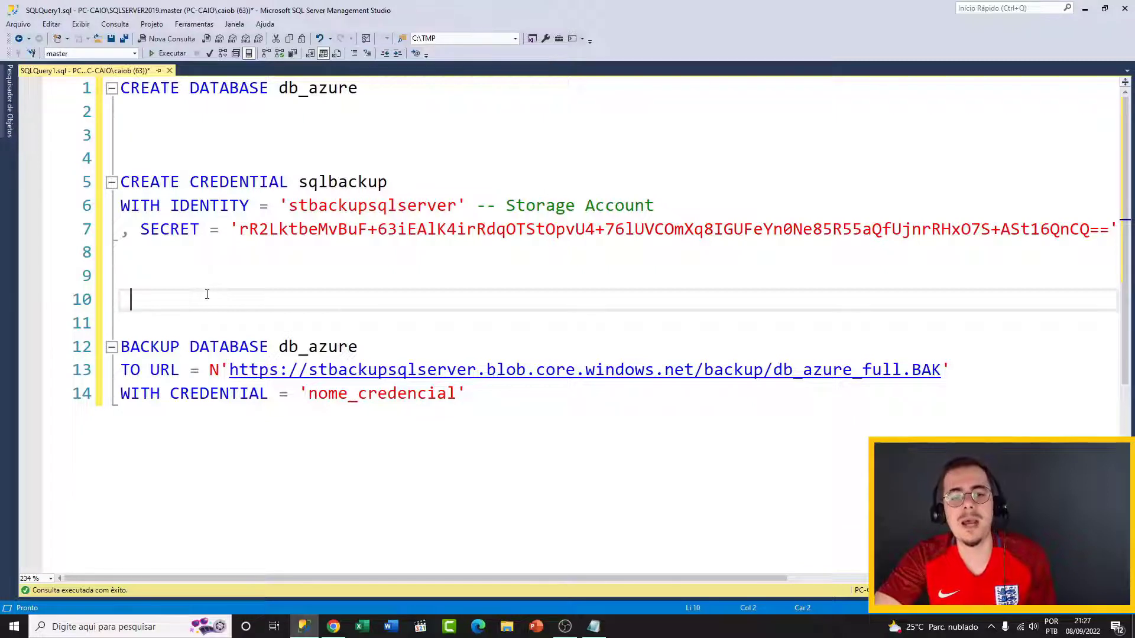
pyautogui.scroll(-1, 227, 279)
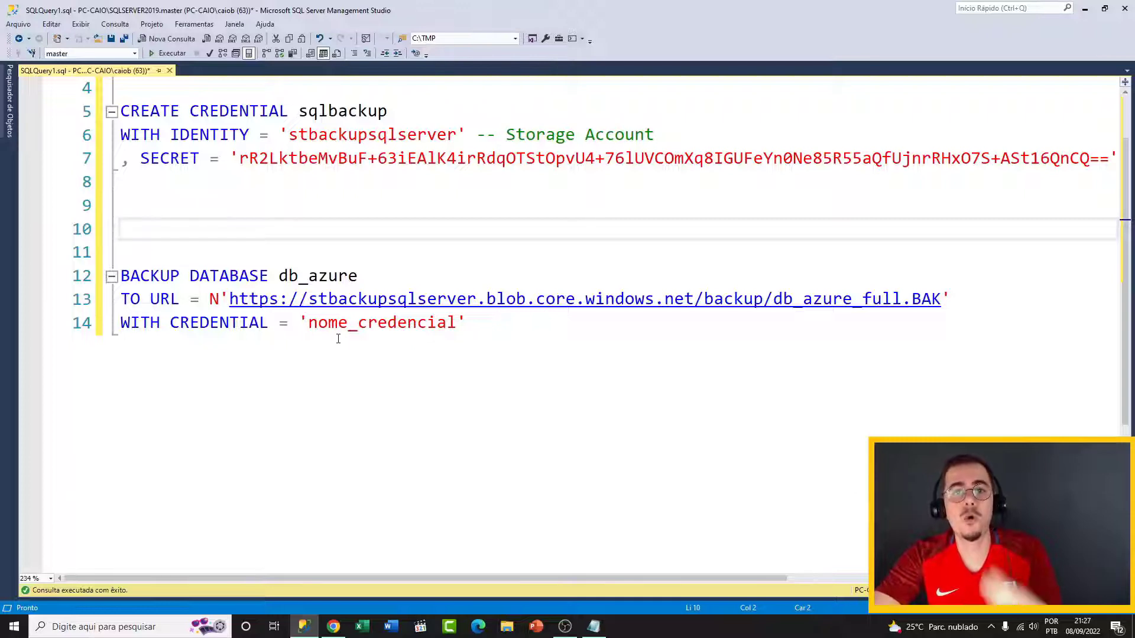
pyautogui.moveTo(953, 299); pyautogui.dragTo(122, 253)
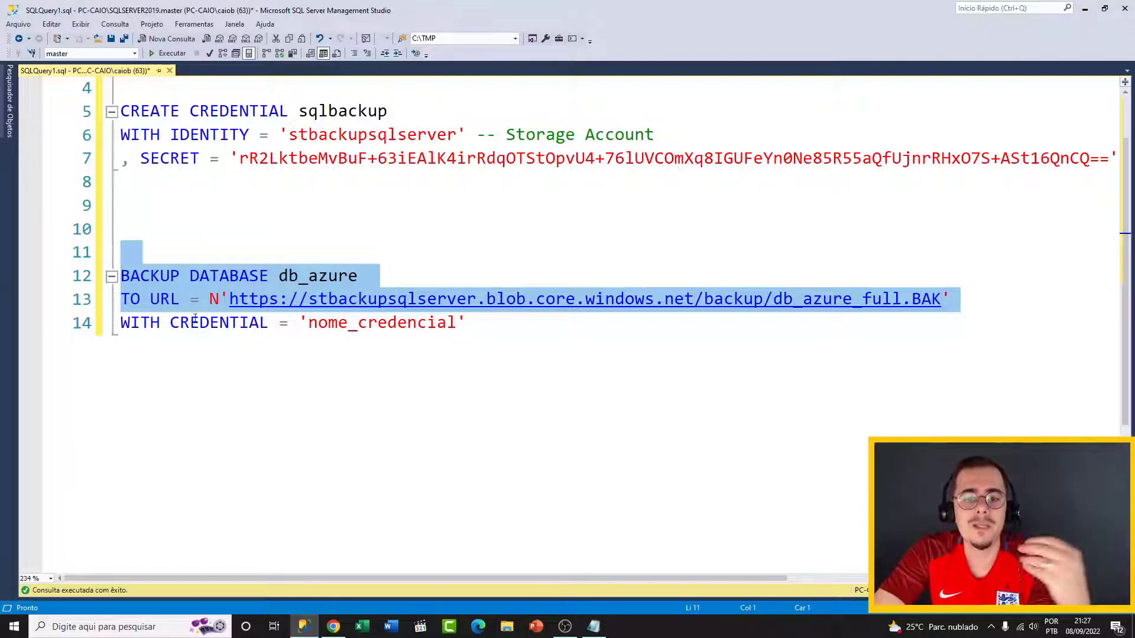
# Replace the nome_credencial placeholder in the WITH CREDENTIAL clause with 'sqlbackup', copied from the CREATE CREDENTIAL statement
pyautogui.doubleClick(215, 327)
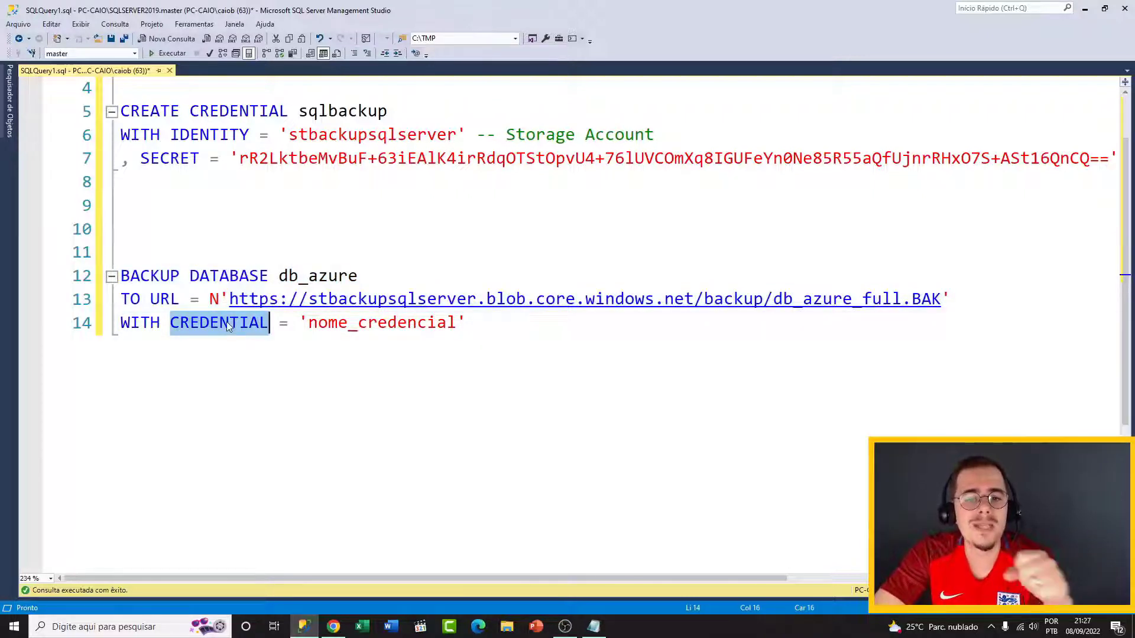
pyautogui.click(344, 314)
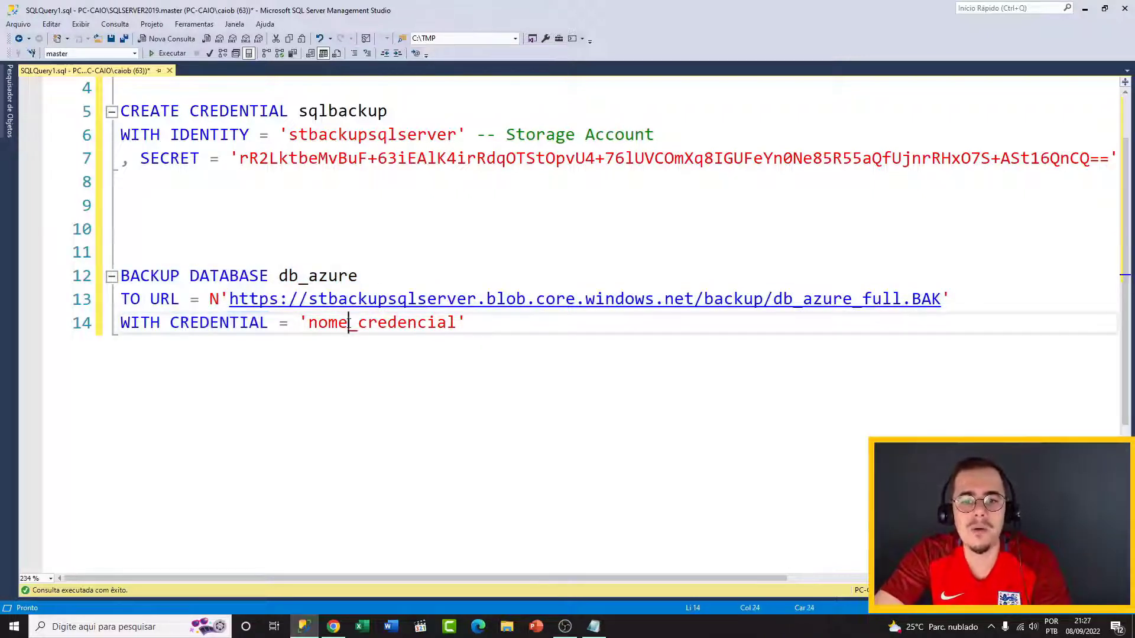
pyautogui.doubleClick(345, 111)
pyautogui.hotkey('ctrl', 'c')
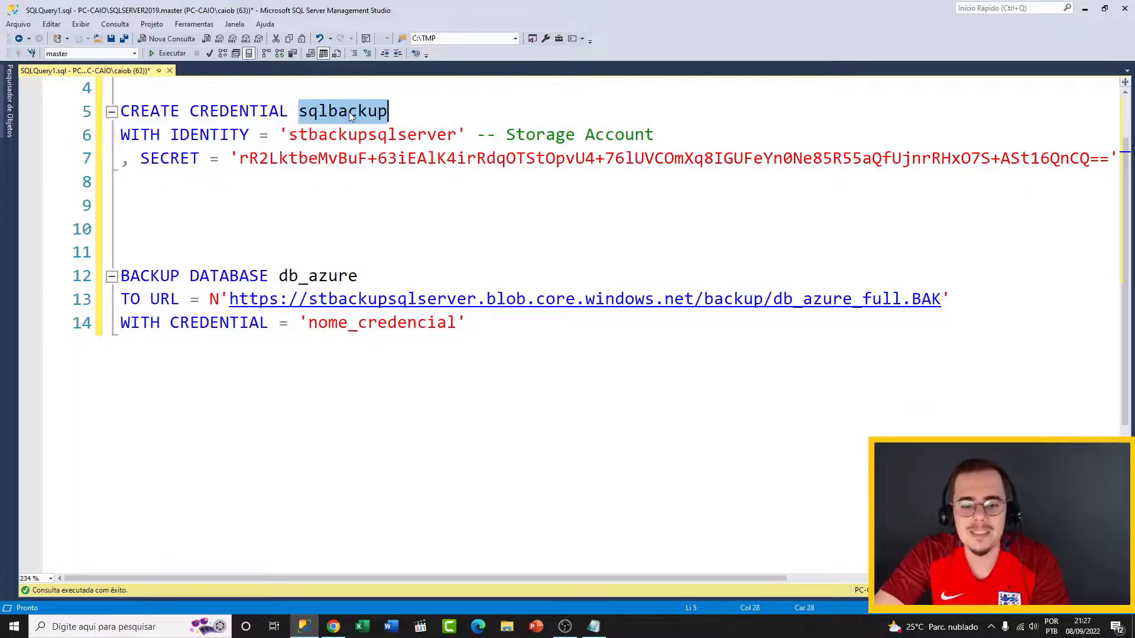
pyautogui.moveTo(302, 322); pyautogui.dragTo(464, 320)
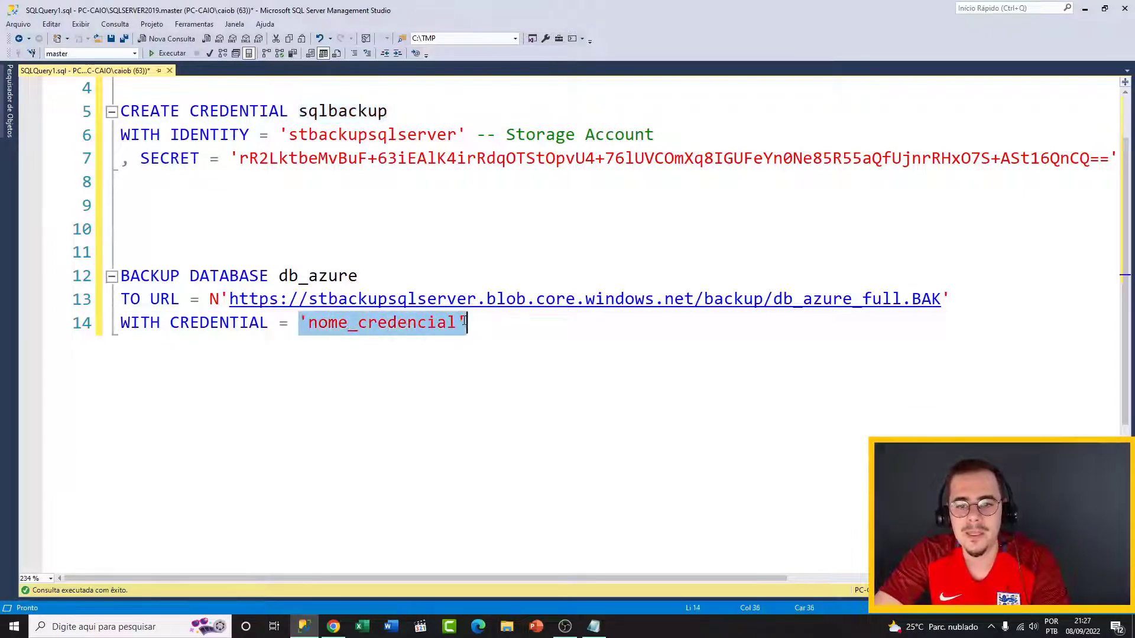
pyautogui.hotkey('ctrl', 'v')
pyautogui.write("'")
pyautogui.hotkey('ctrl', 'Left')
pyautogui.hotkey('ctrl', 'Left')
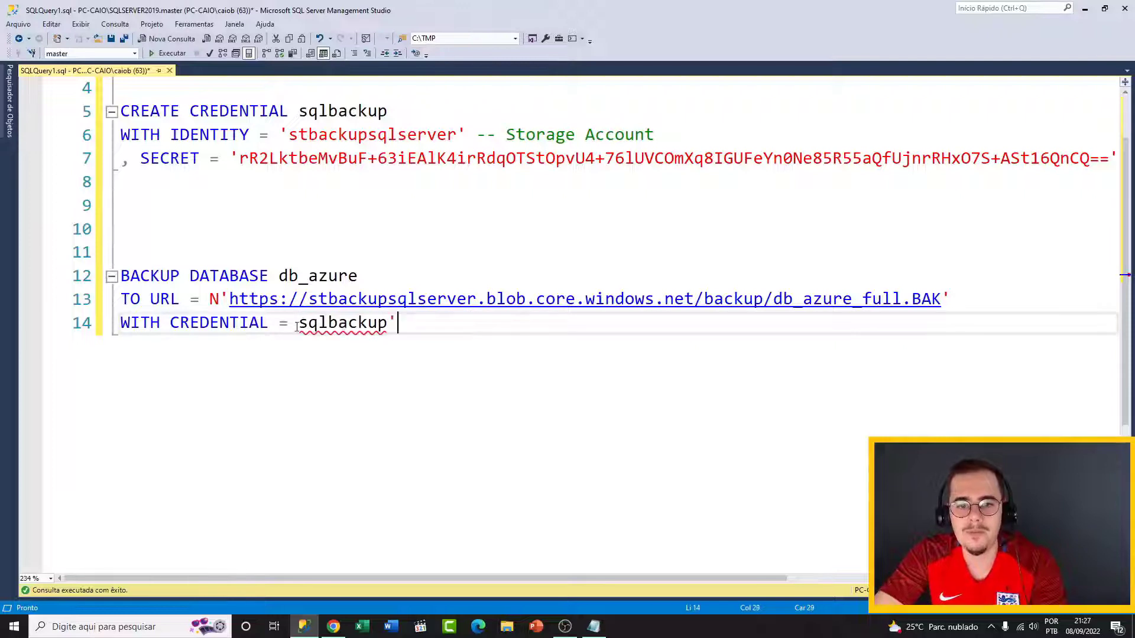
pyautogui.write("'")
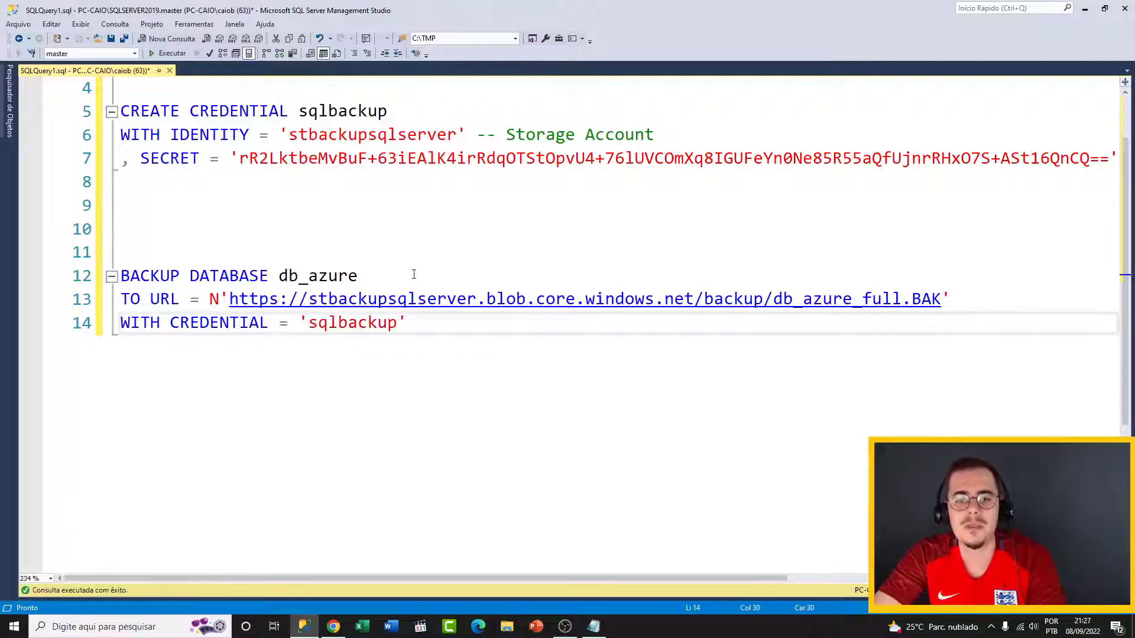
pyautogui.click(410, 259)
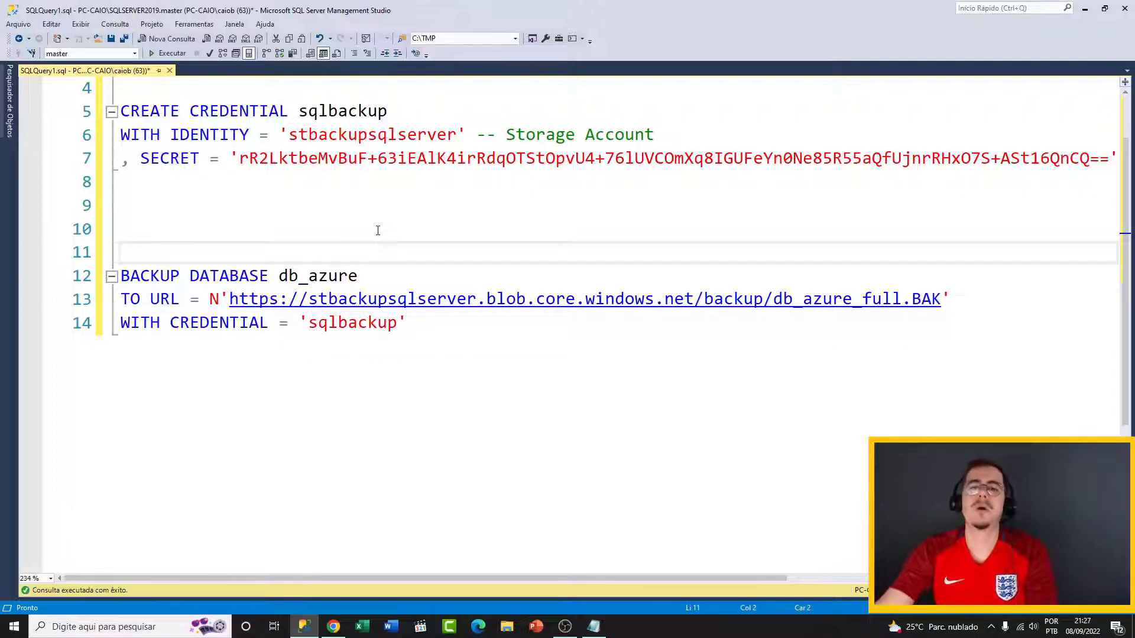
# Select the complete BACKUP DATABASE statement, and switch to the Azure portal to refresh the backup container and check its blob list
pyautogui.moveTo(443, 325); pyautogui.dragTo(118, 276)
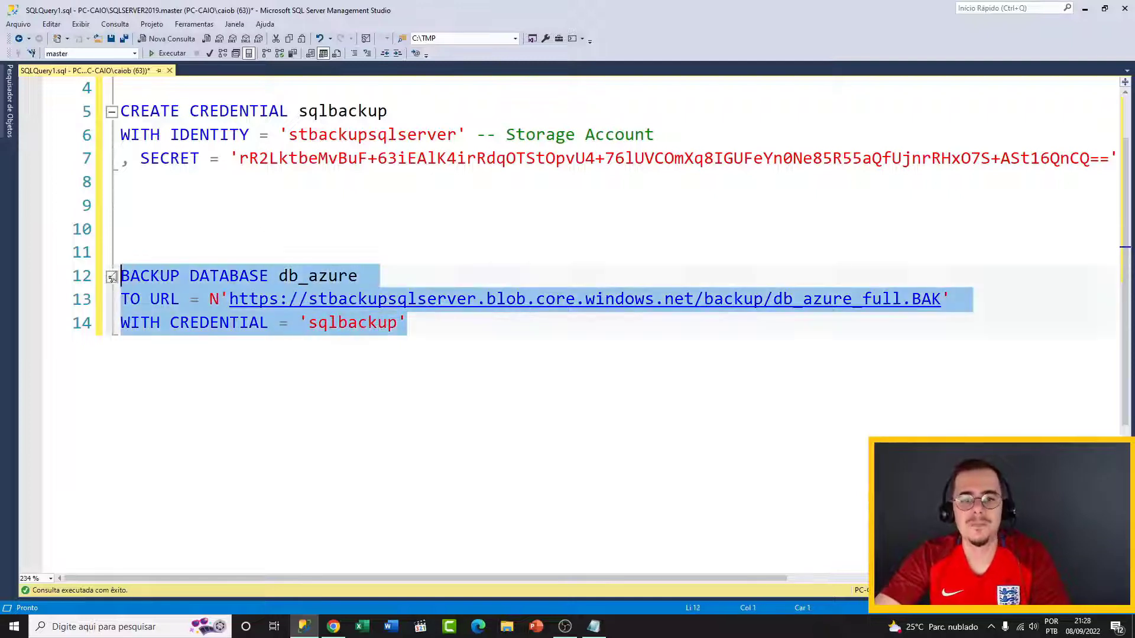
pyautogui.click(334, 627)
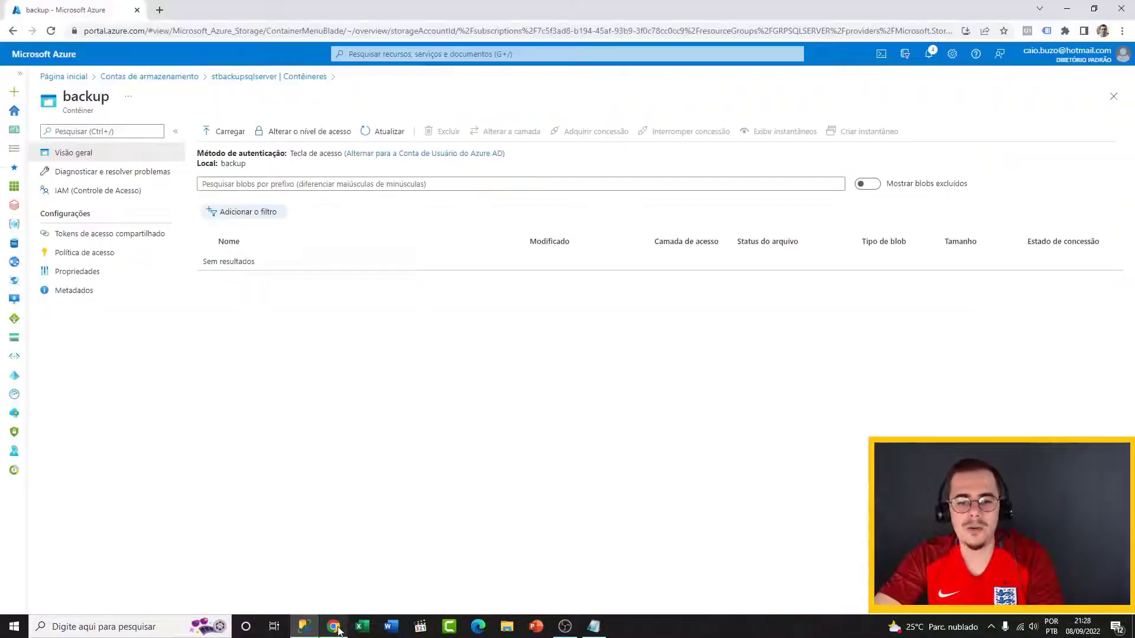
pyautogui.click(385, 131)
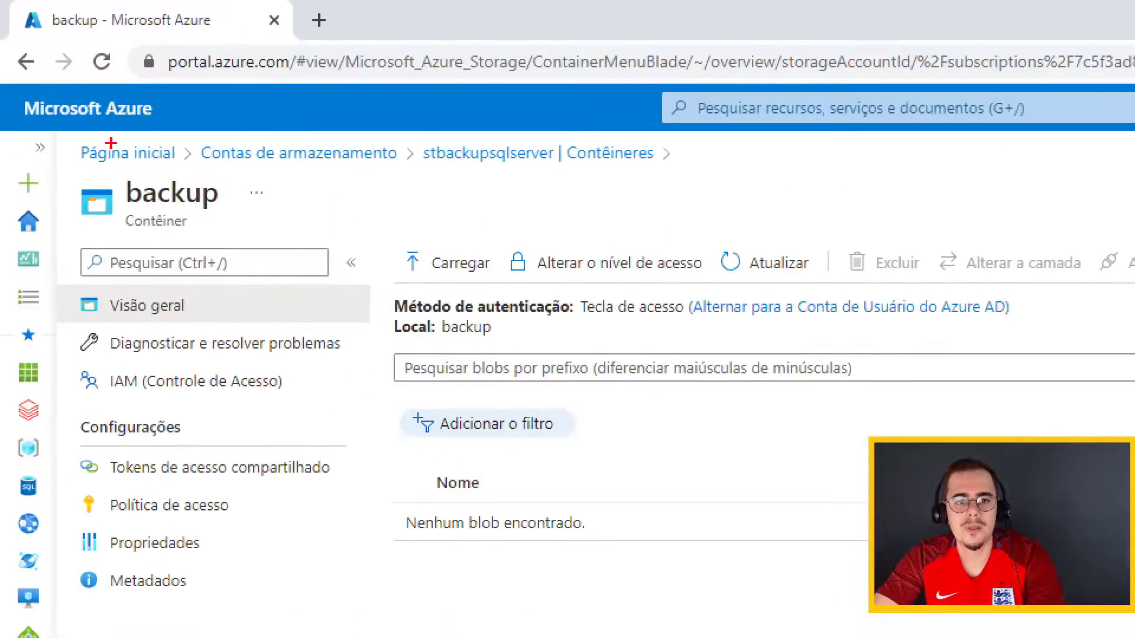
pyautogui.moveTo(195, 126)
pyautogui.mouseDown()
pyautogui.moveTo(451, 175)
pyautogui.moveTo(678, 179)
pyautogui.mouseUp()
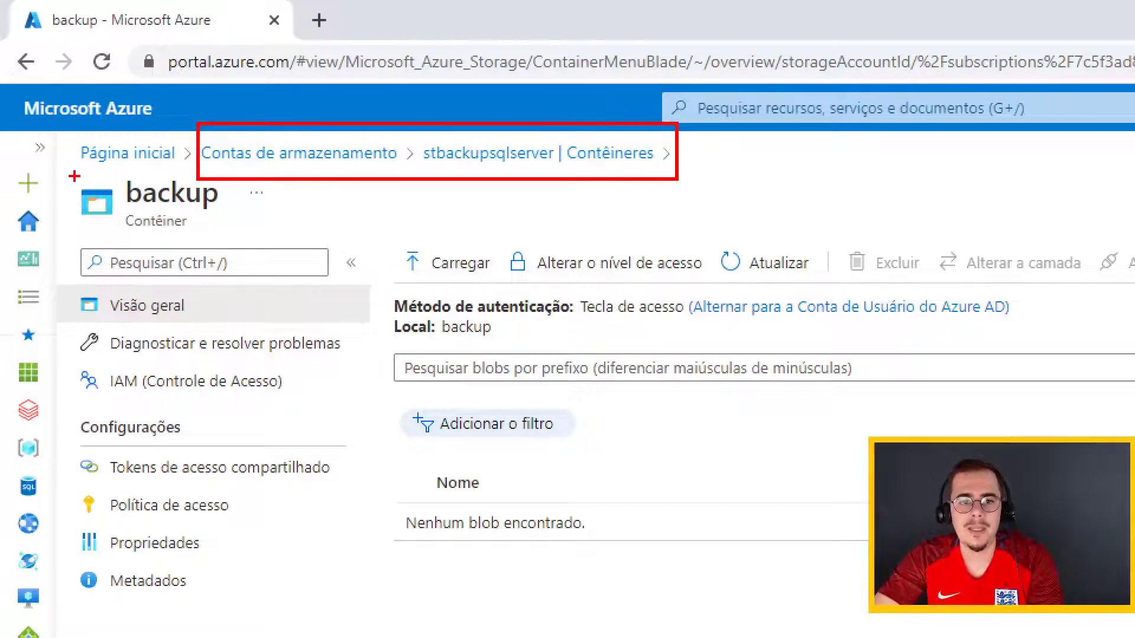
pyautogui.moveTo(75, 176); pyautogui.dragTo(240, 241)
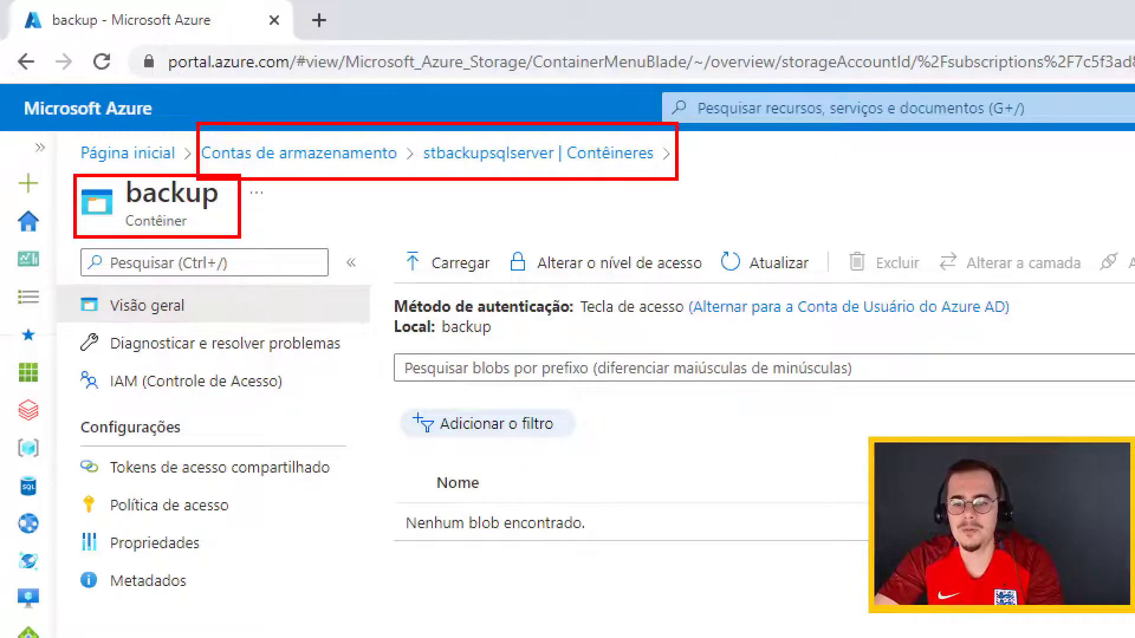
pyautogui.moveTo(395, 569); pyautogui.dragTo(709, 637)
pyautogui.press('Escape')
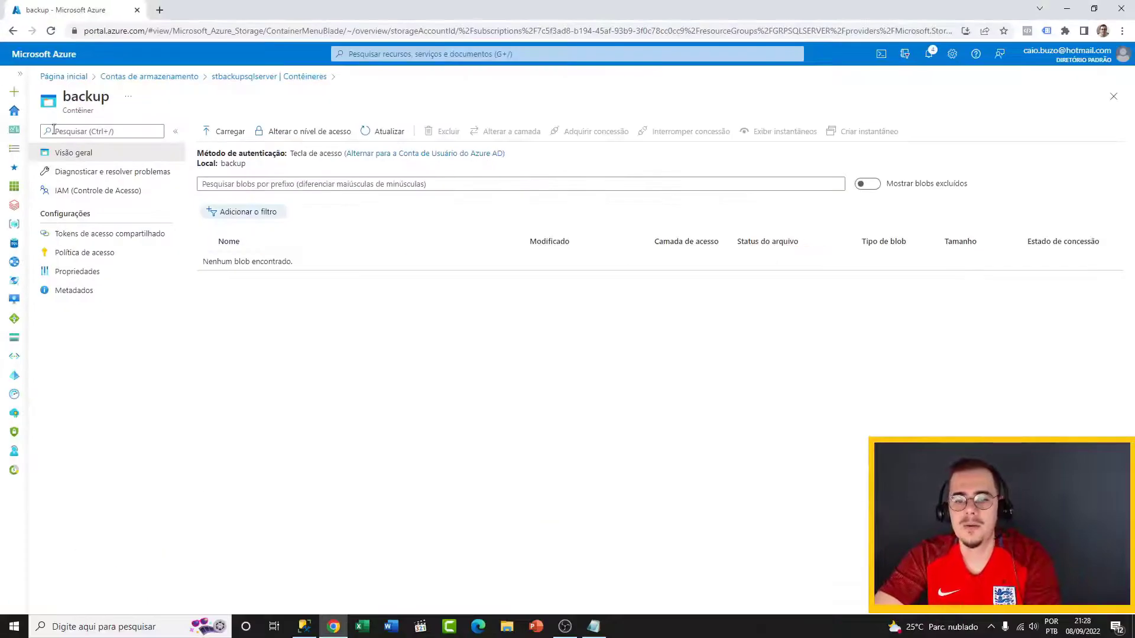
# Return to SQL Server Management Studio, execute the selected BACKUP DATABASE statement and review its output messages
pyautogui.click(305, 625)
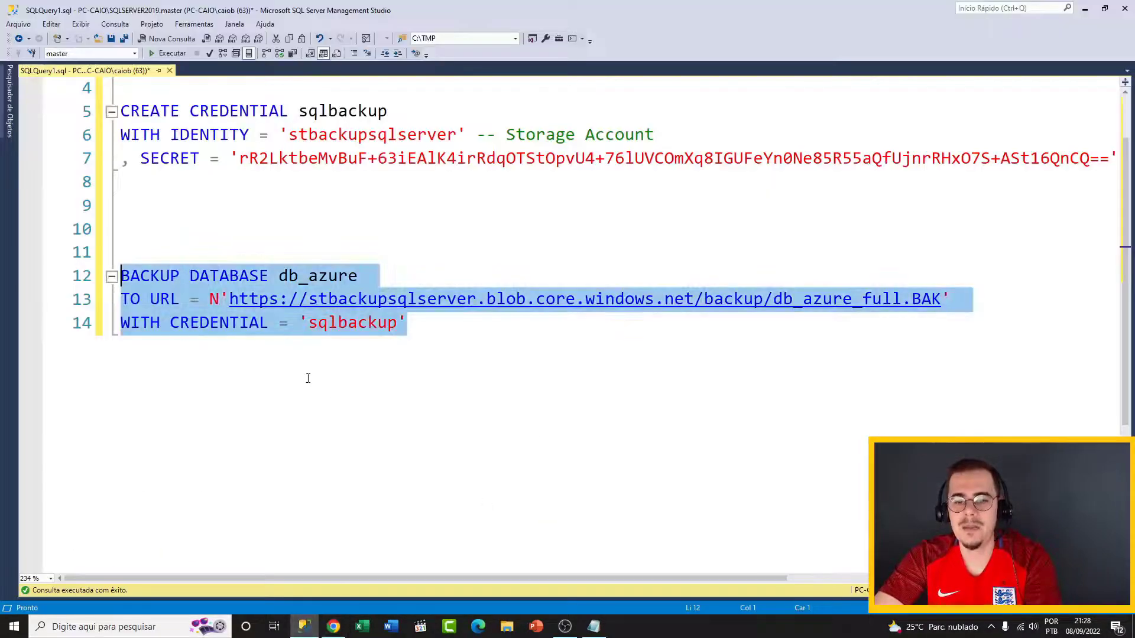
pyautogui.press('F5')
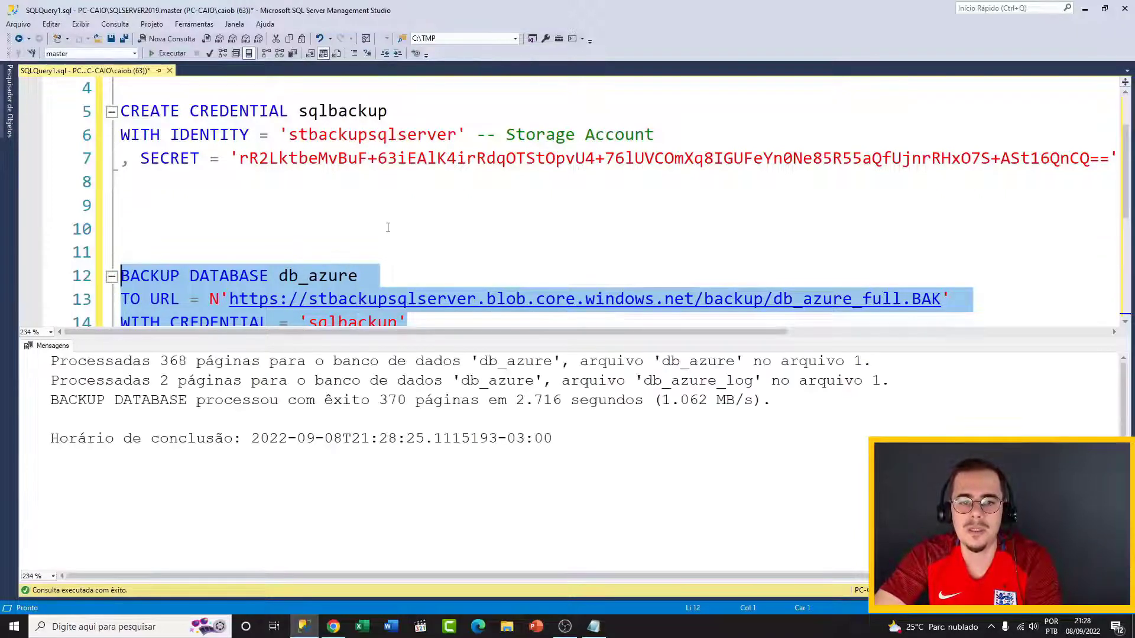
pyautogui.moveTo(726, 425); pyautogui.dragTo(47, 347)
pyautogui.click(307, 415)
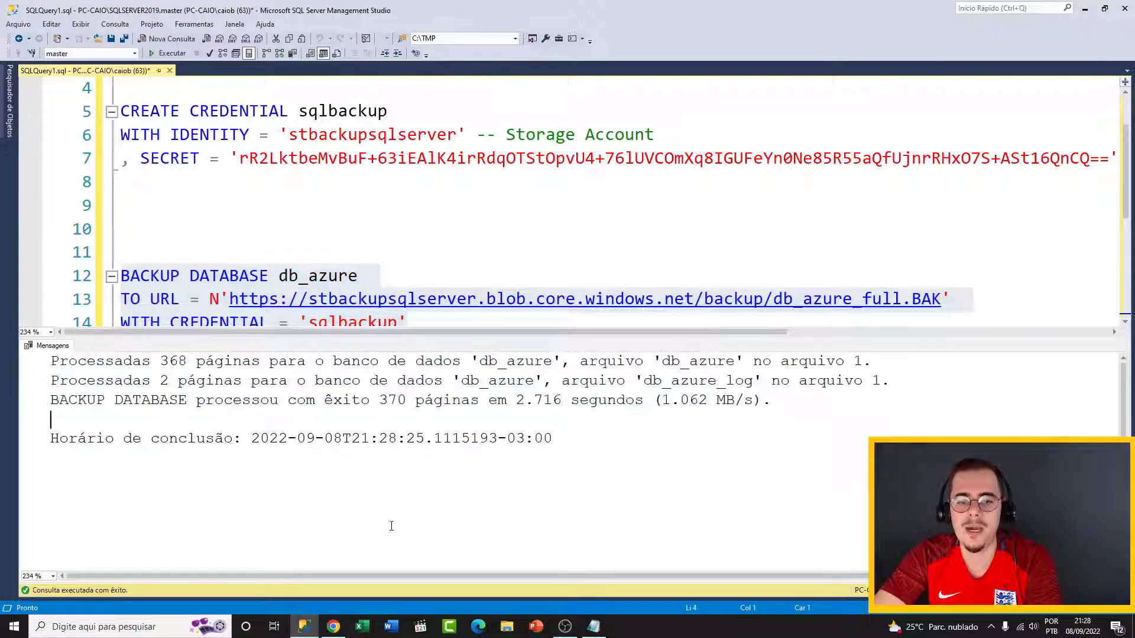
# Switch to the Azure portal, refresh the backup container and check its blob list for the db_azure_full.BAK file
pyautogui.click(333, 628)
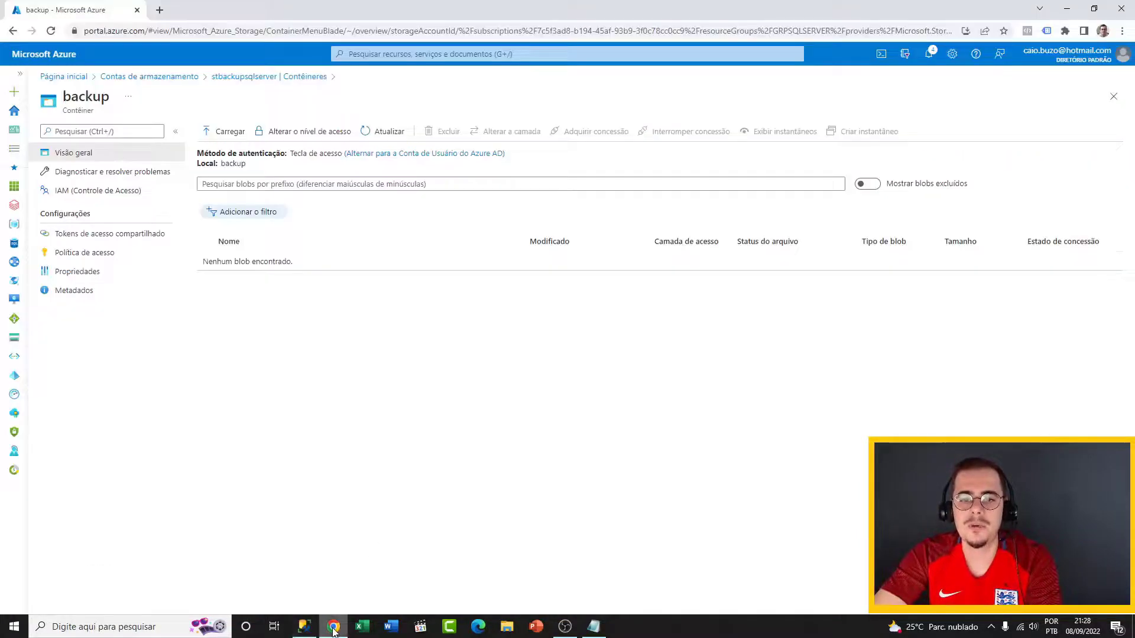
pyautogui.click(381, 132)
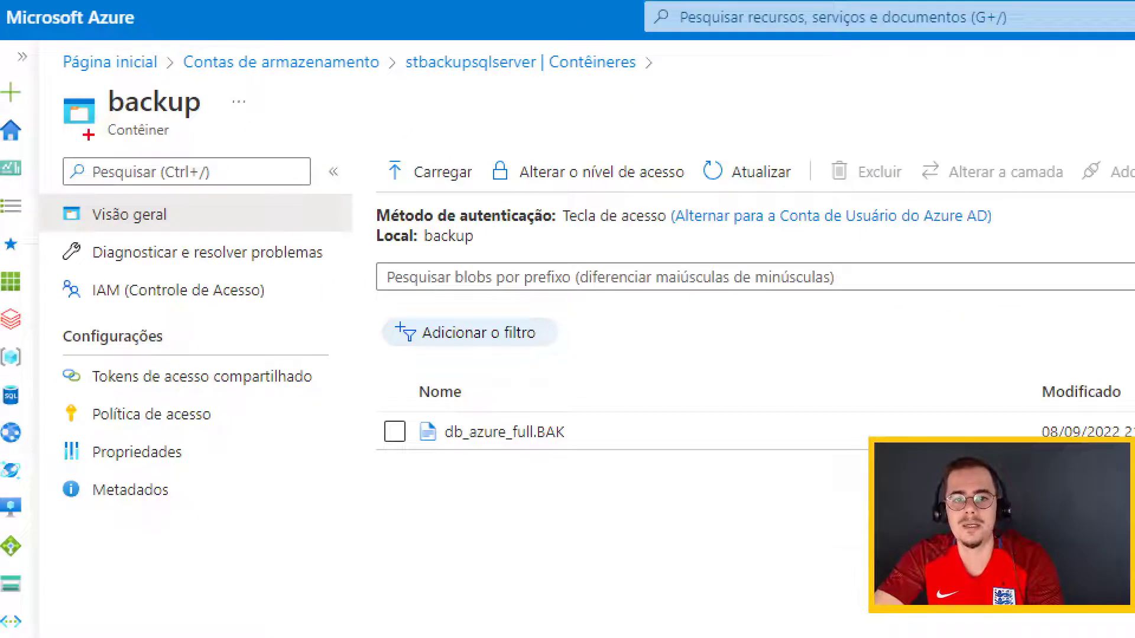
pyautogui.moveTo(62, 80); pyautogui.dragTo(225, 151)
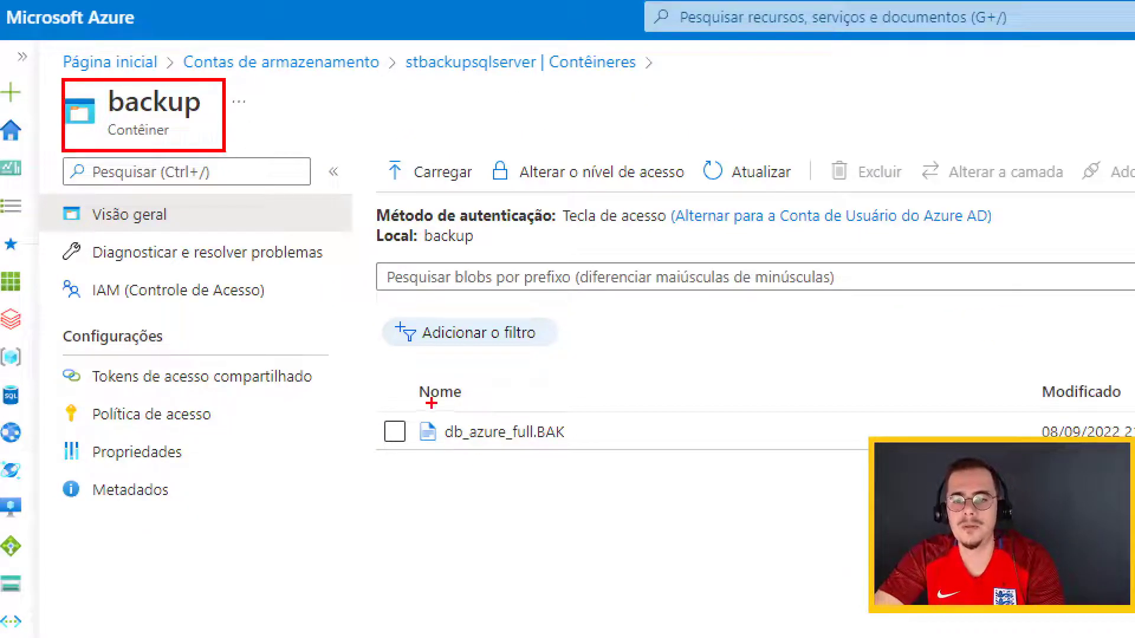
pyautogui.moveTo(404, 403); pyautogui.dragTo(636, 461)
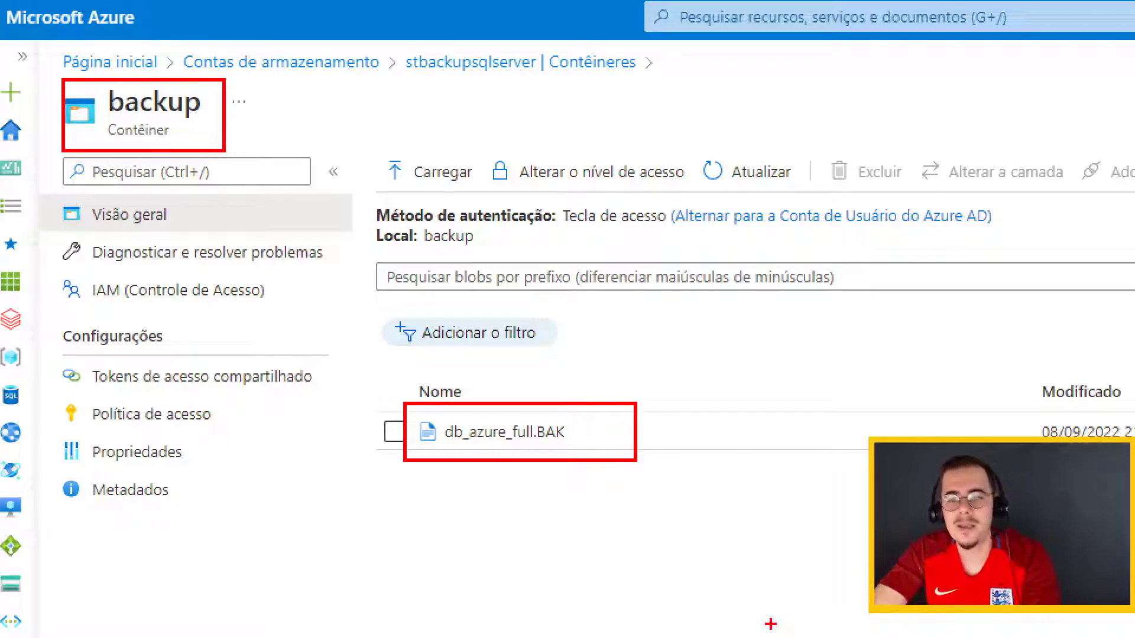
pyautogui.press('Escape')
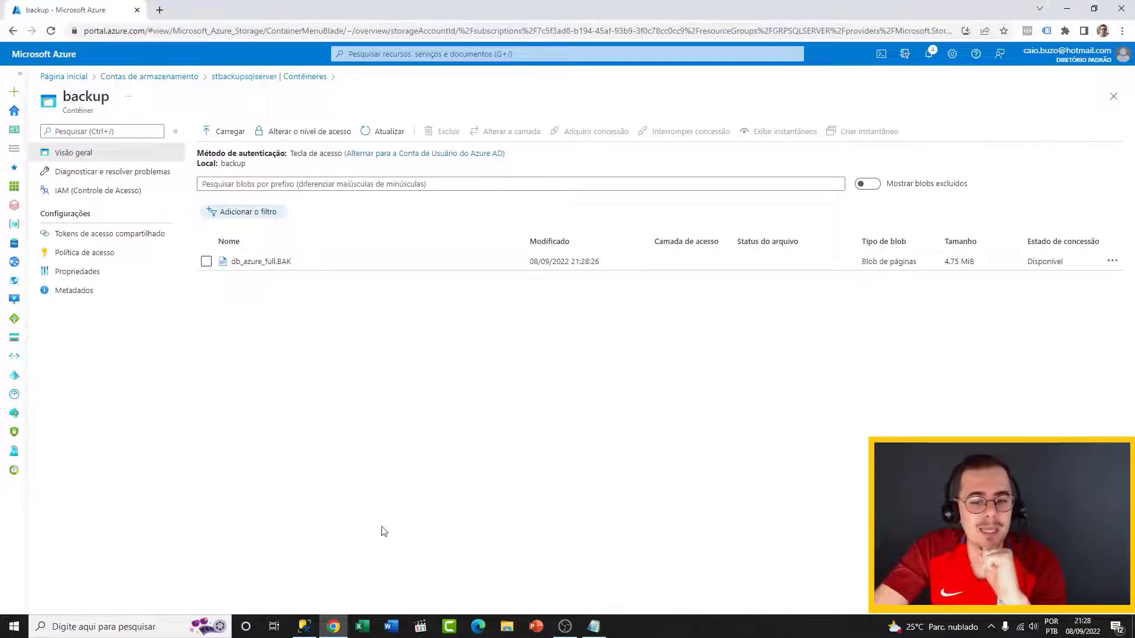
# Return to SQL Server Management Studio and add three blank lines after the WITH CREDENTIAL line of the BACKUP DATABASE statement
pyautogui.click(304, 626)
pyautogui.click(423, 235)
pyautogui.scroll(-1, 443, 246)
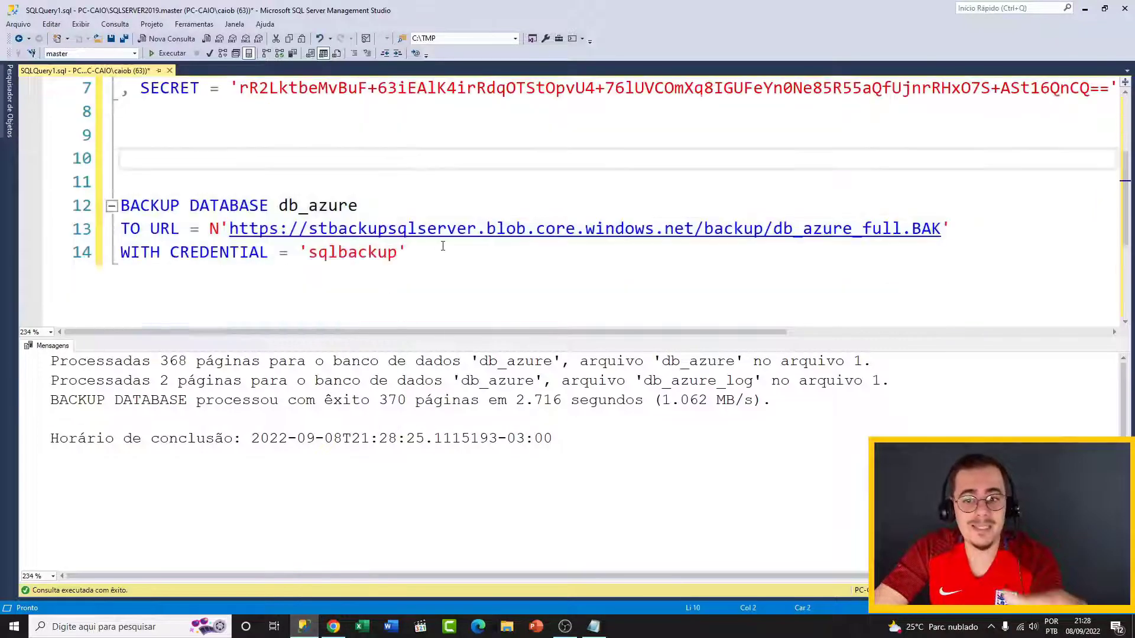
pyautogui.click(442, 246)
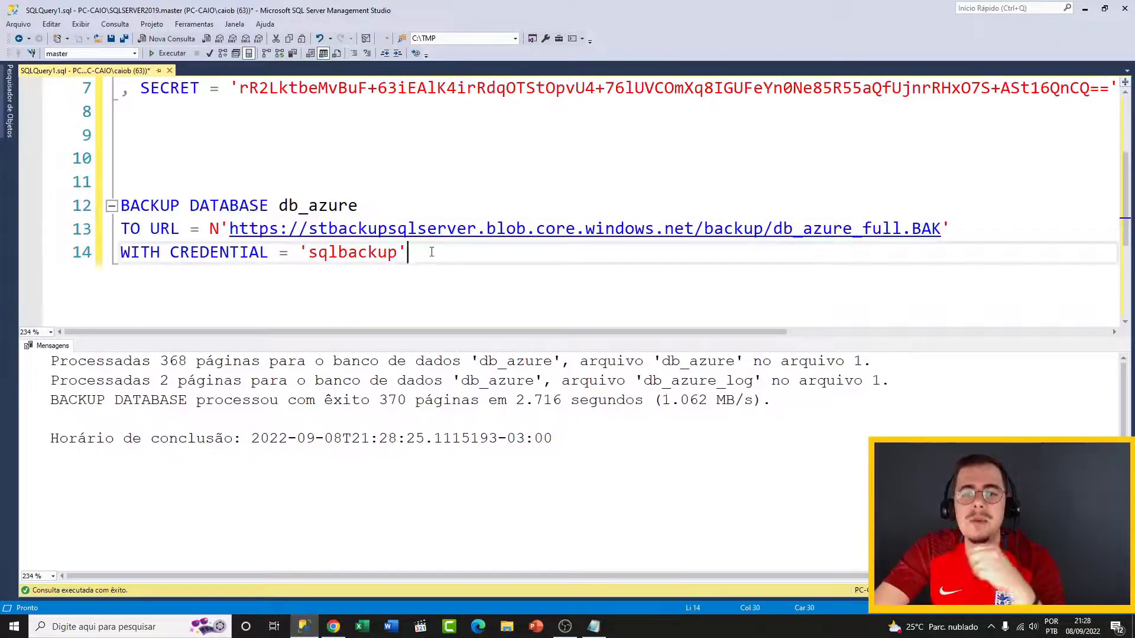
pyautogui.press('Return')
pyautogui.press('Return')
pyautogui.press('Return')
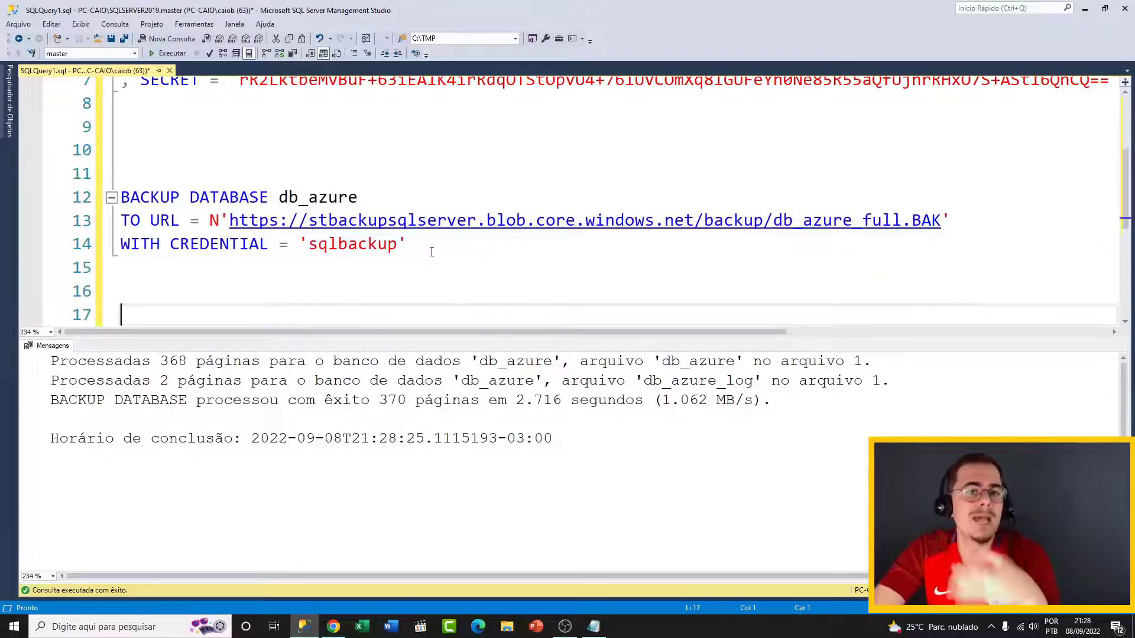
pyautogui.click(356, 286)
pyautogui.click(331, 150)
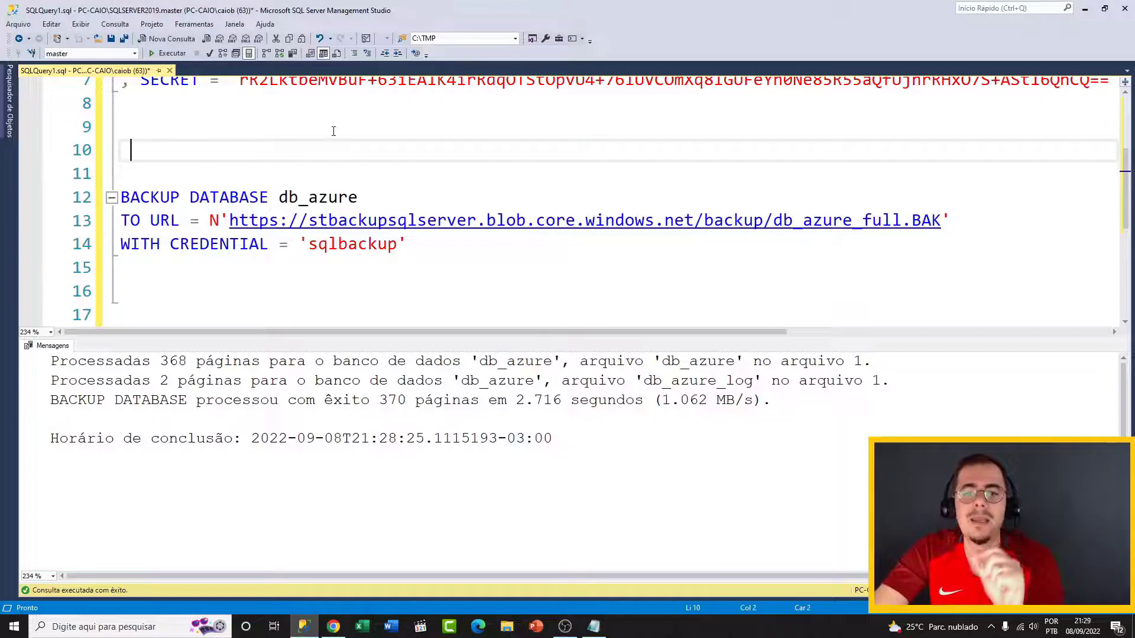
# Review the backup statement and its duration in the output messages, and switch to the Azure portal to check the backup file's size
pyautogui.moveTo(261, 172); pyautogui.dragTo(415, 249)
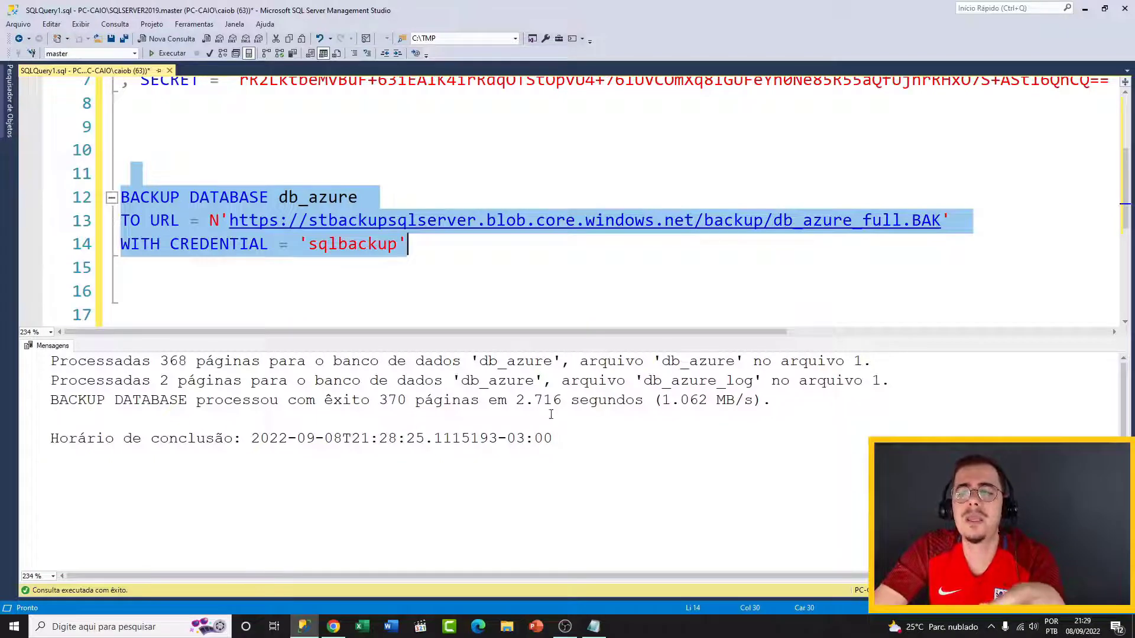
pyautogui.moveTo(516, 402); pyautogui.dragTo(646, 406)
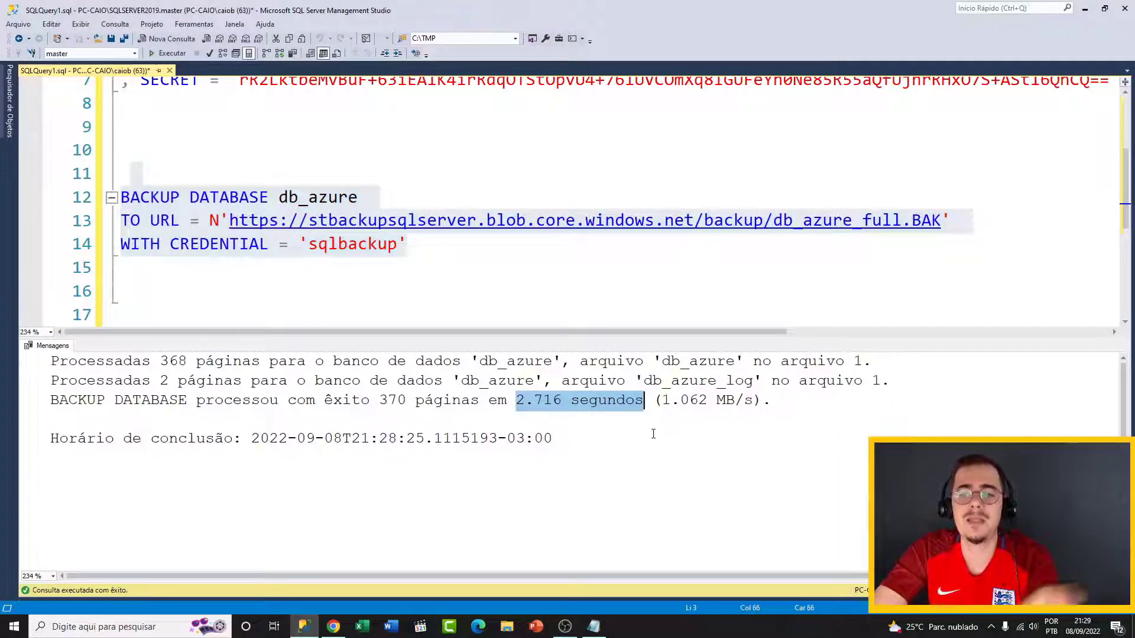
pyautogui.hotkey('alt', 'Tab')
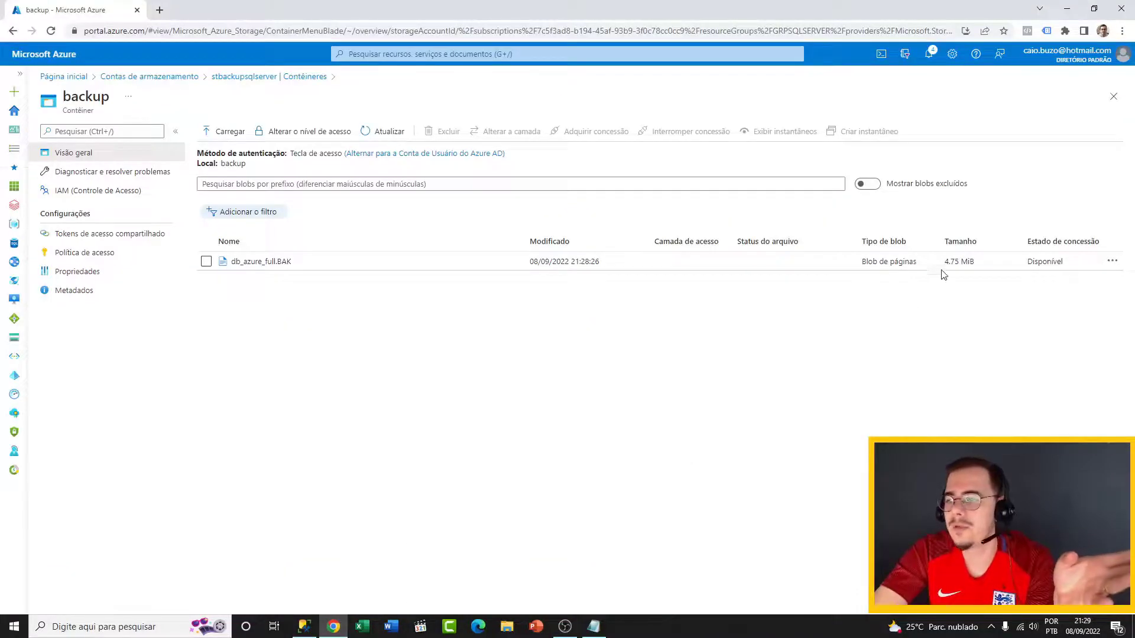
pyautogui.moveTo(944, 261); pyautogui.dragTo(960, 261)
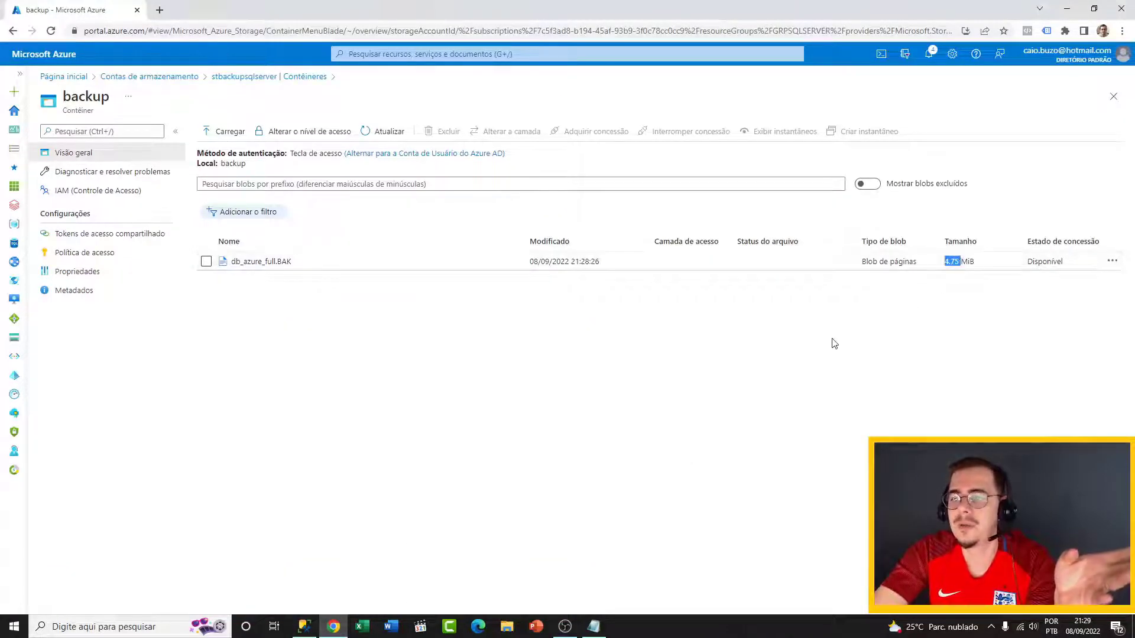
# Return to SQL Server Management Studio and hide the query's output messages below the script, with the cursor on line 15
pyautogui.hotkey('alt', 'Tab')
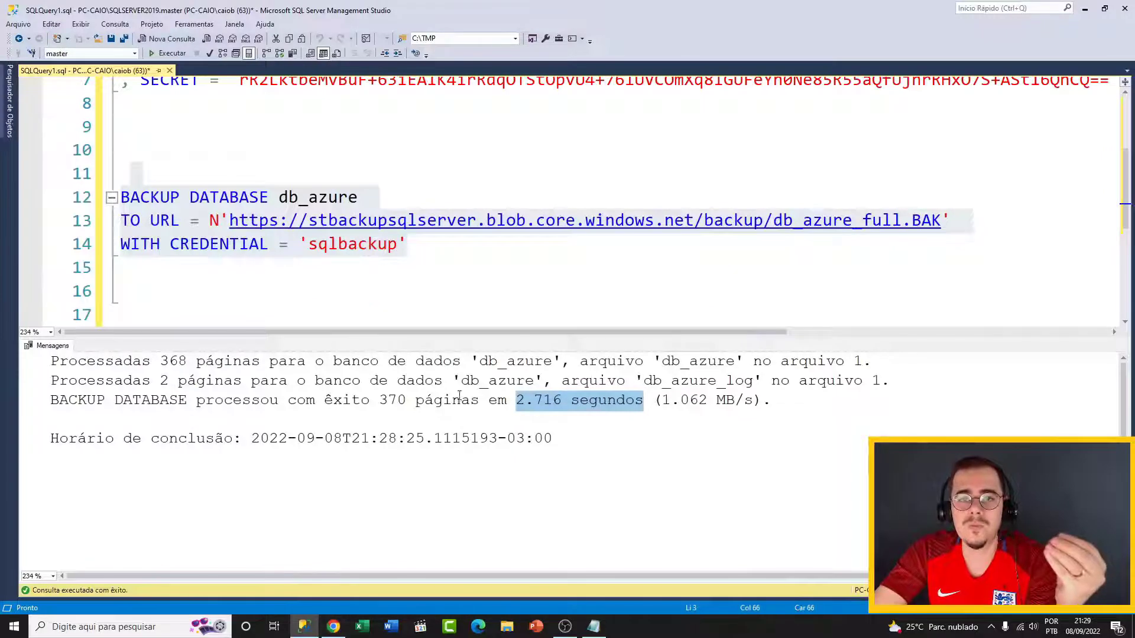
pyautogui.click(517, 260)
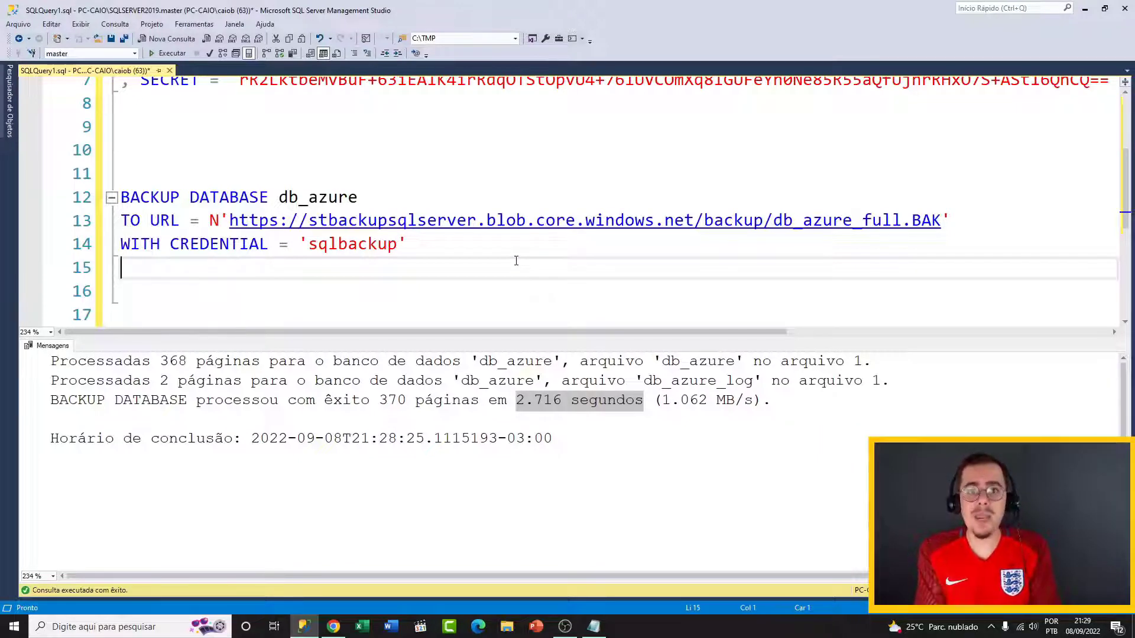
pyautogui.hotkey('ctrl', 'r')
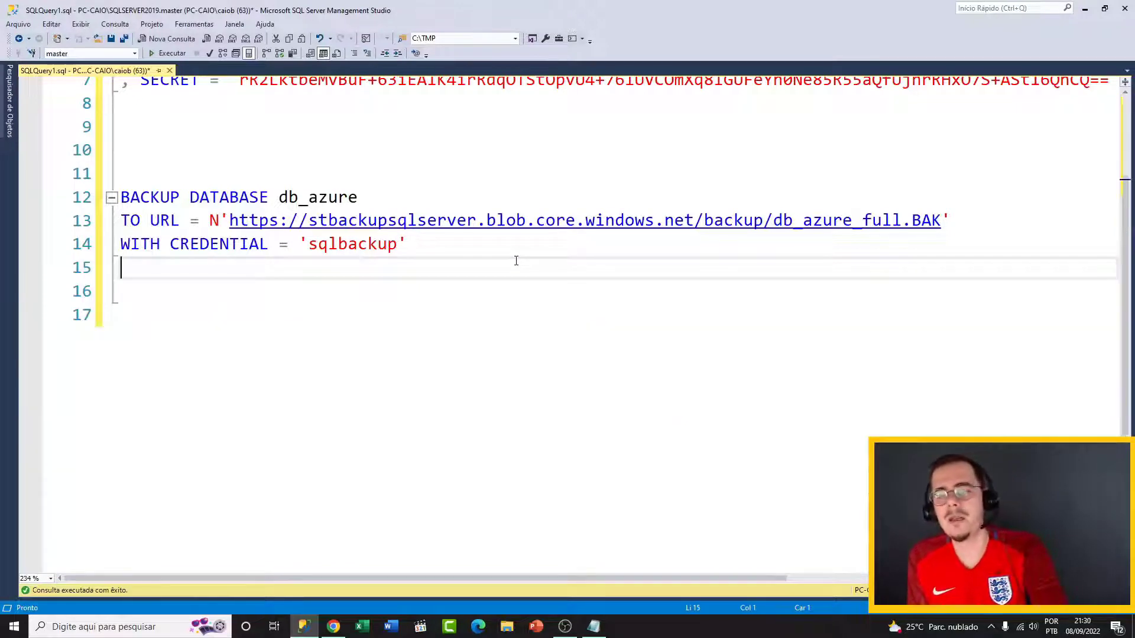